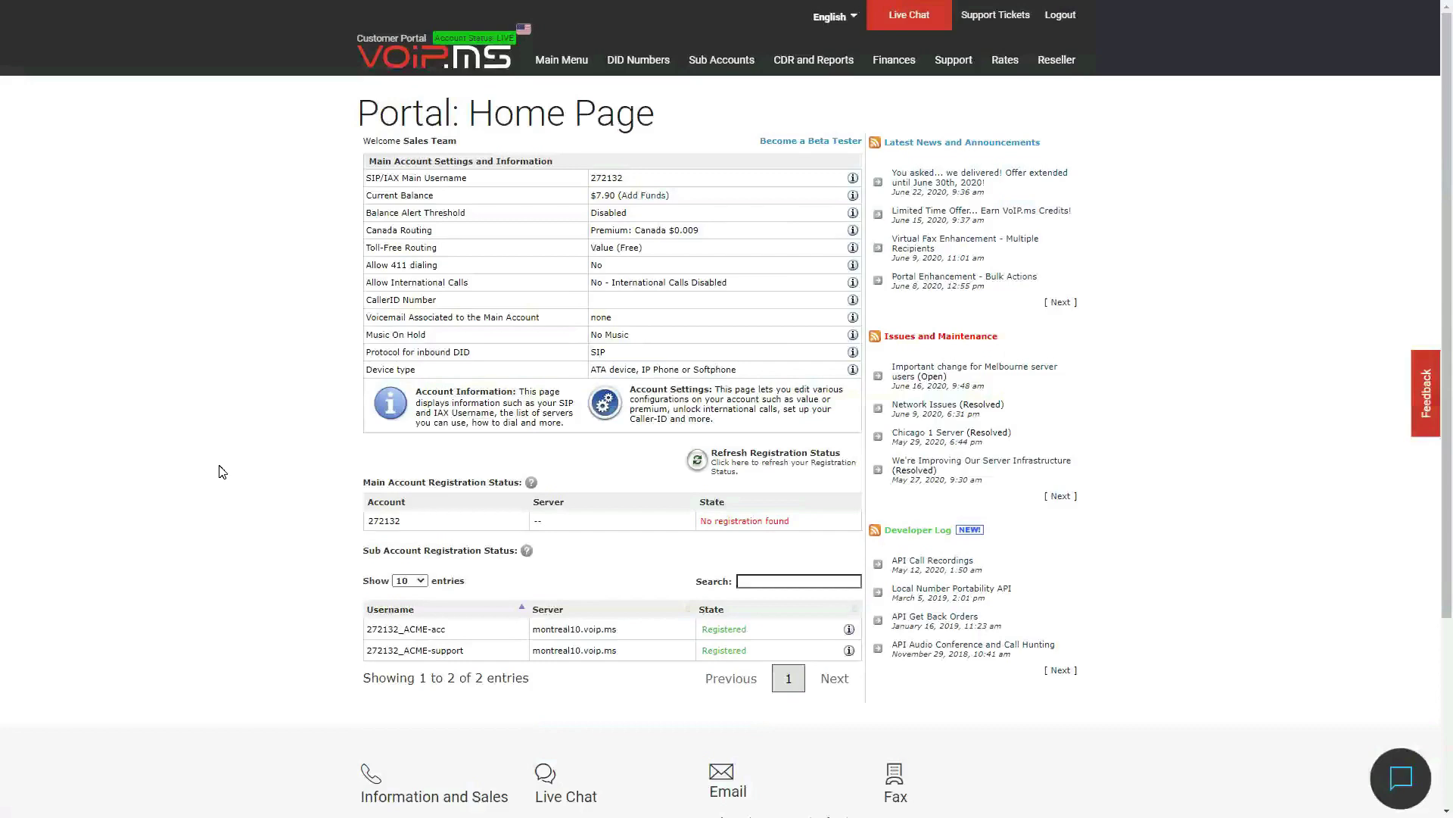
Open the ACME Bsness Hrs time condition for editing and review its hours, days and matching and non-matching destinations
mouse_move(651, 64)
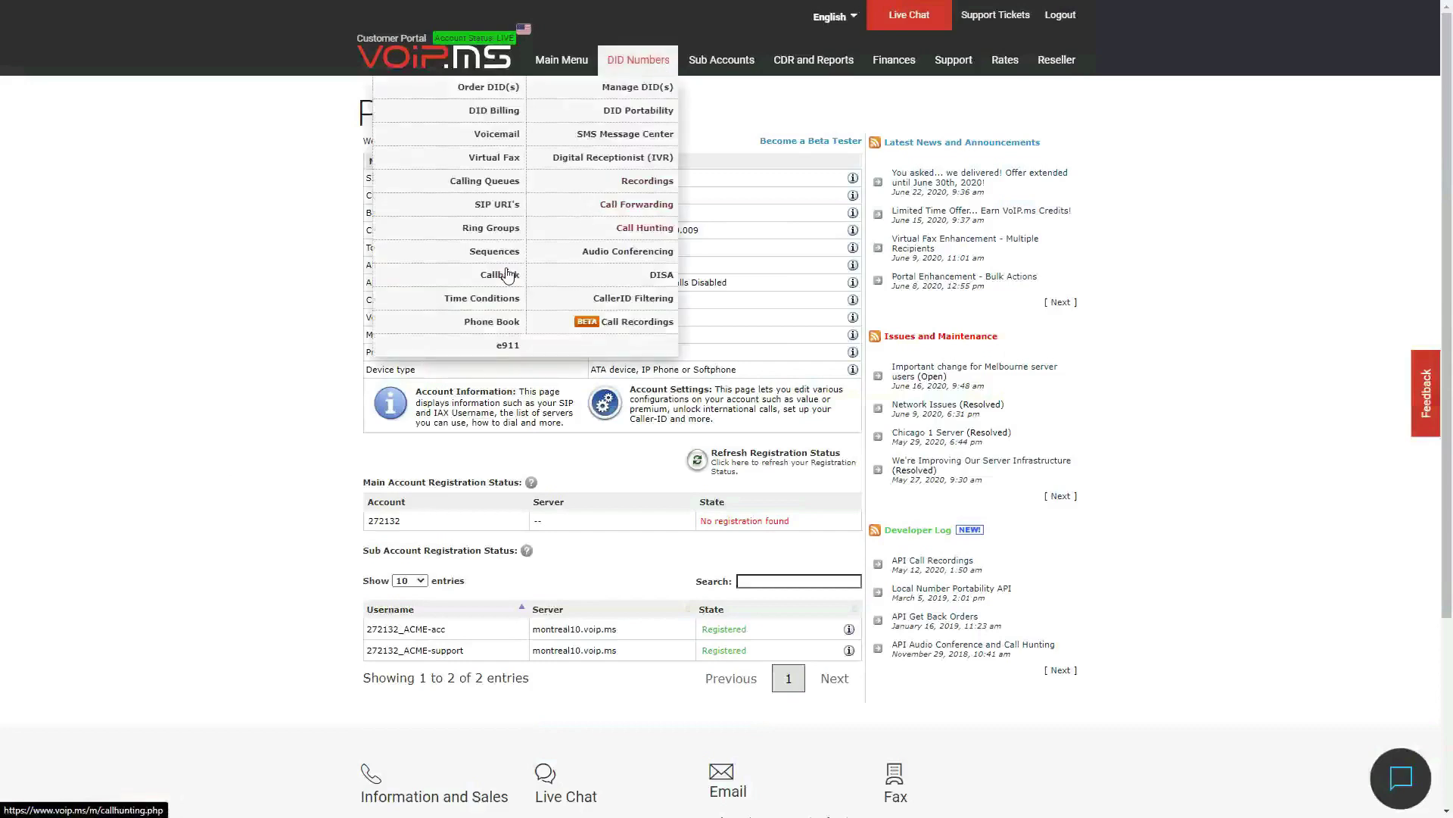
click(481, 304)
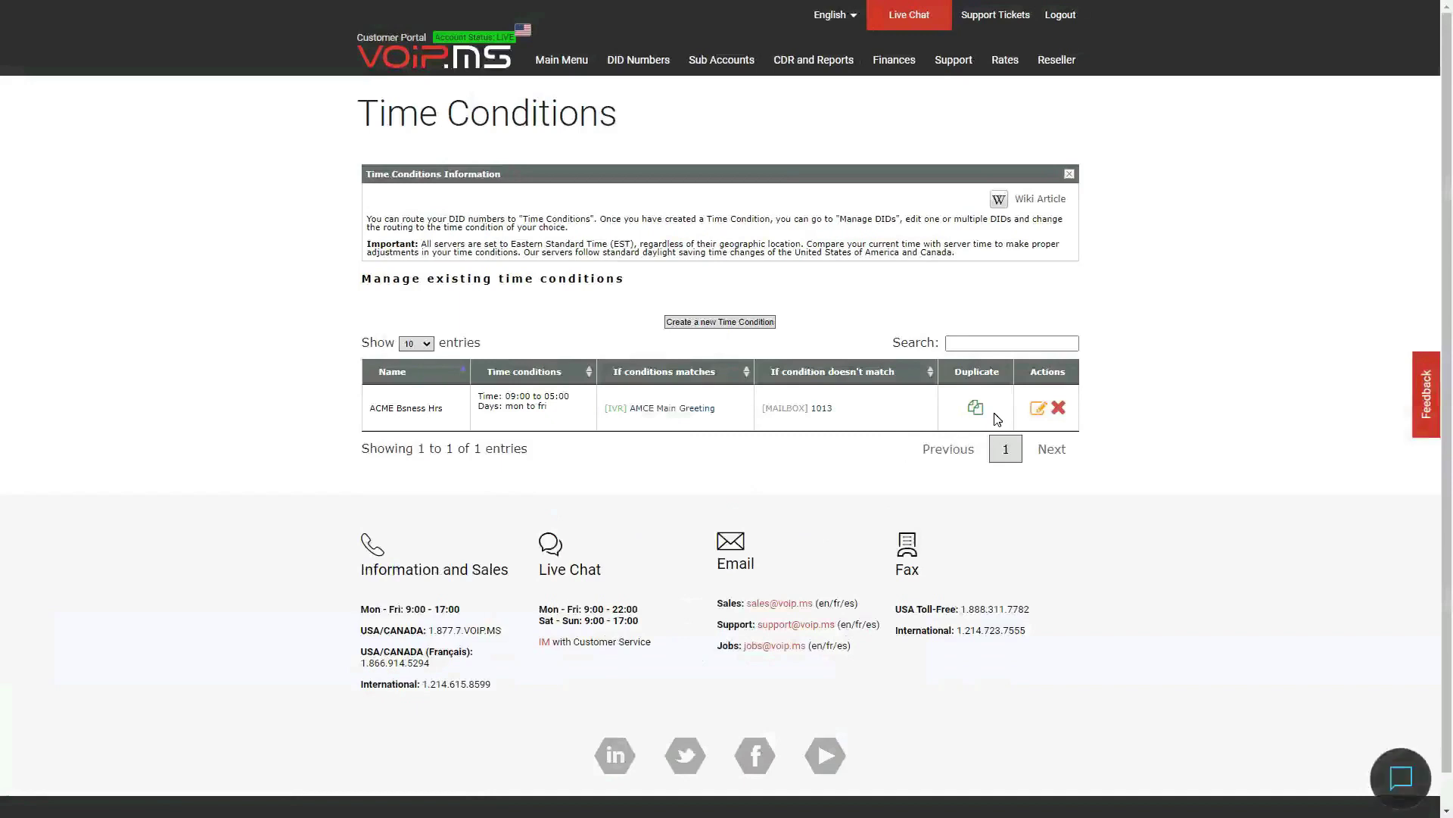
click(1038, 408)
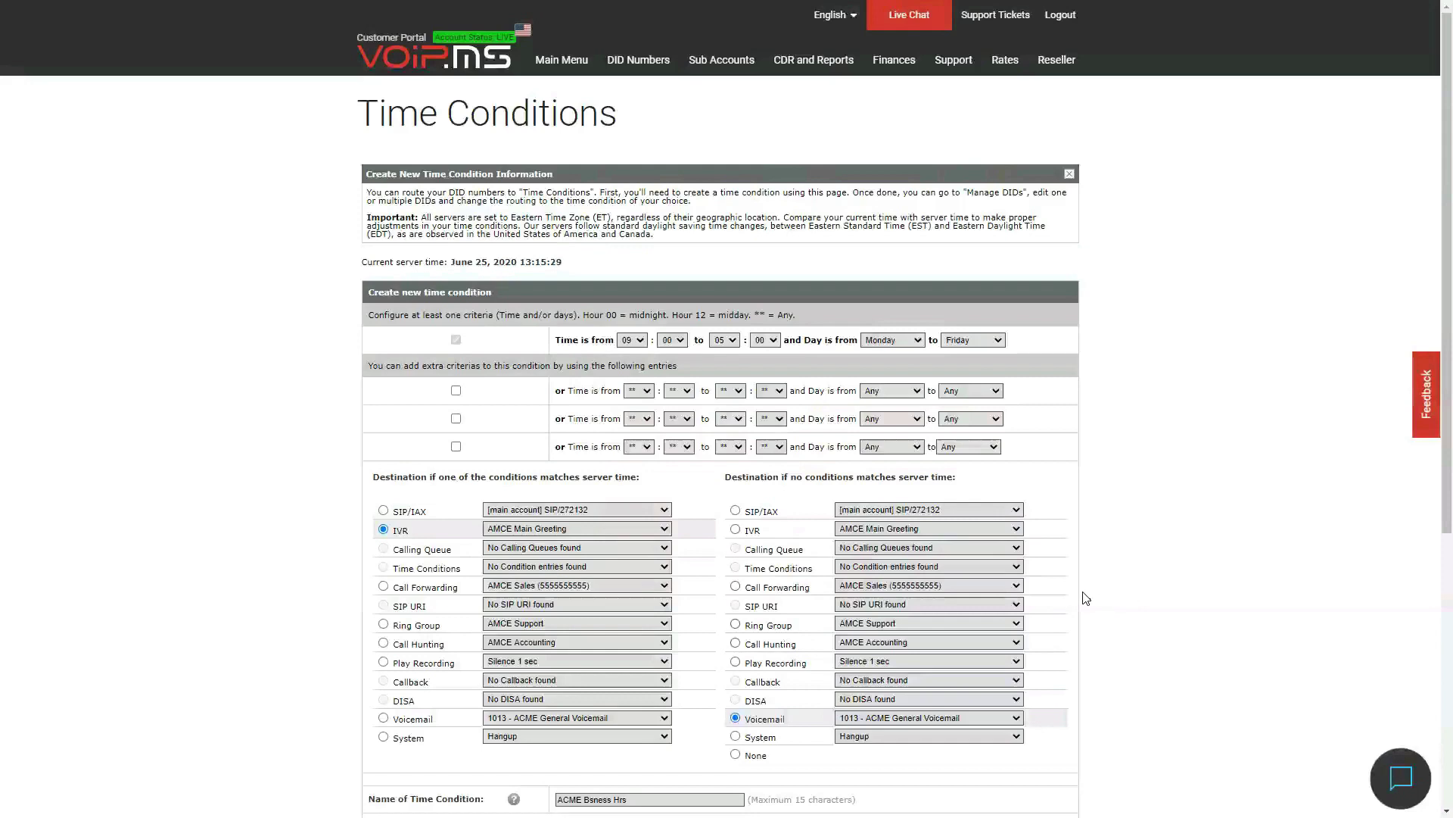
key(ctrl+plus)
scroll(1097, 605, down, 1)
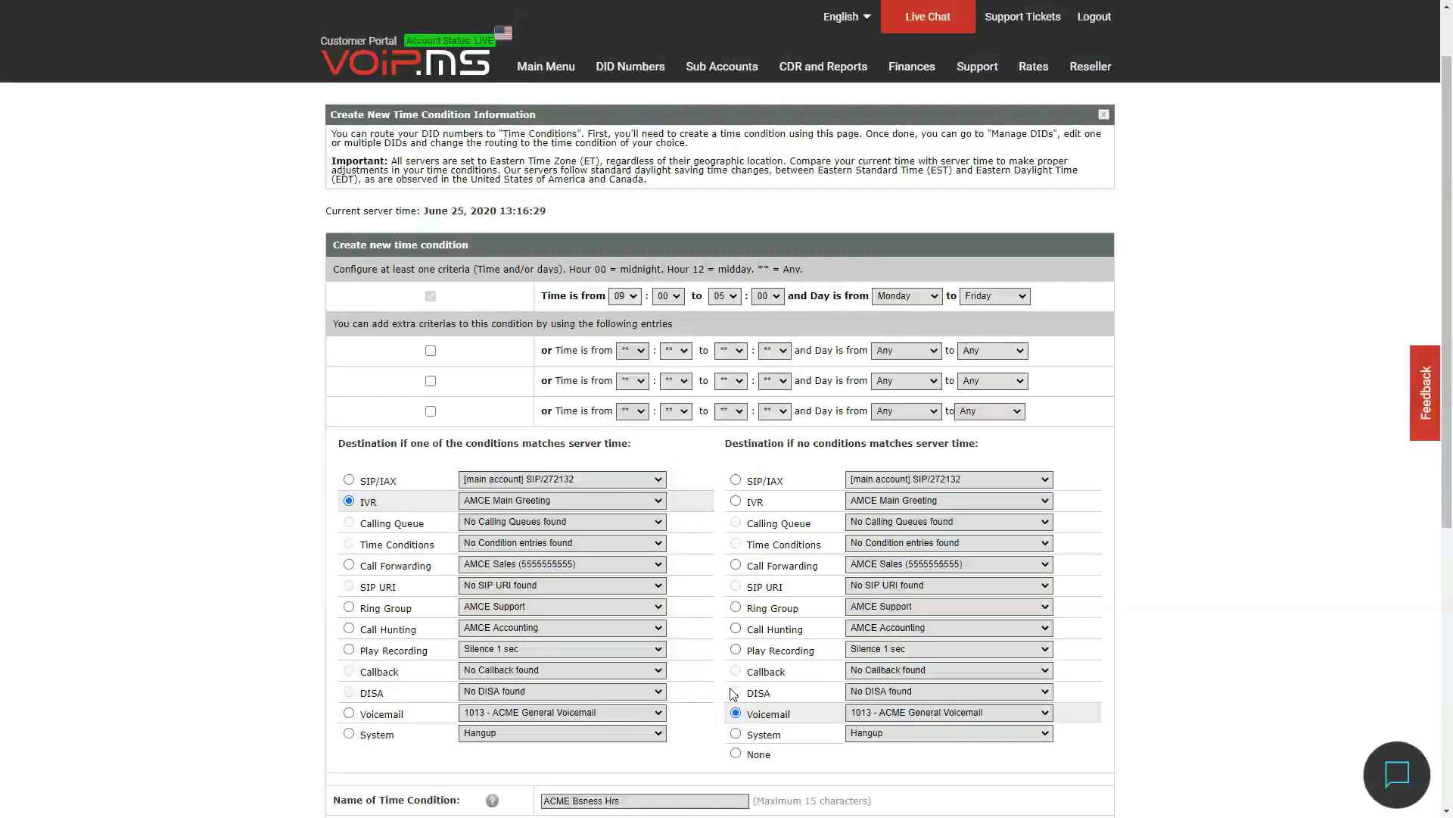
scroll(724, 640, up, 1)
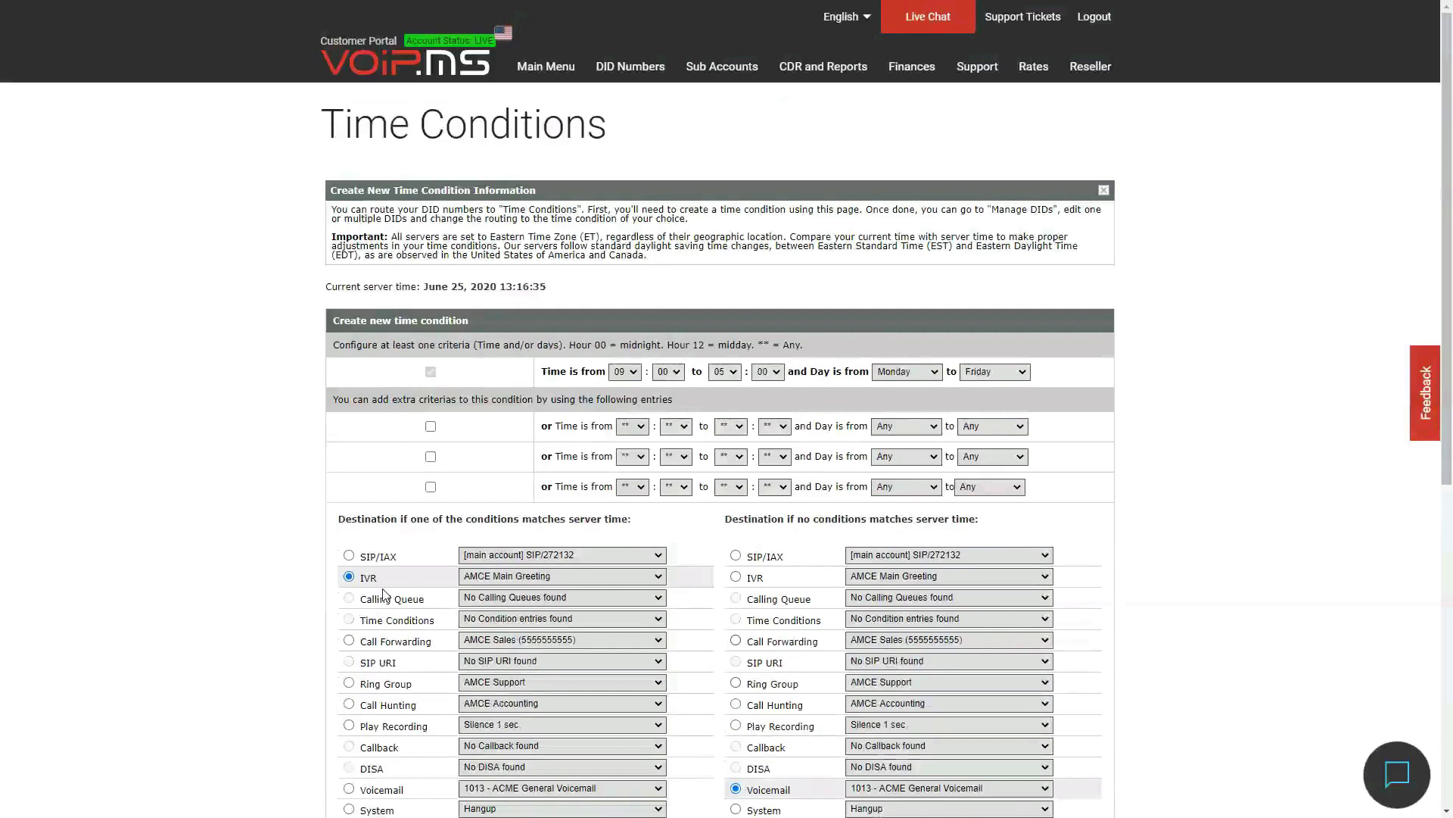
Open the AMCE Main Greeting digital receptionist (IVR) for editing
mouse_move(631, 66)
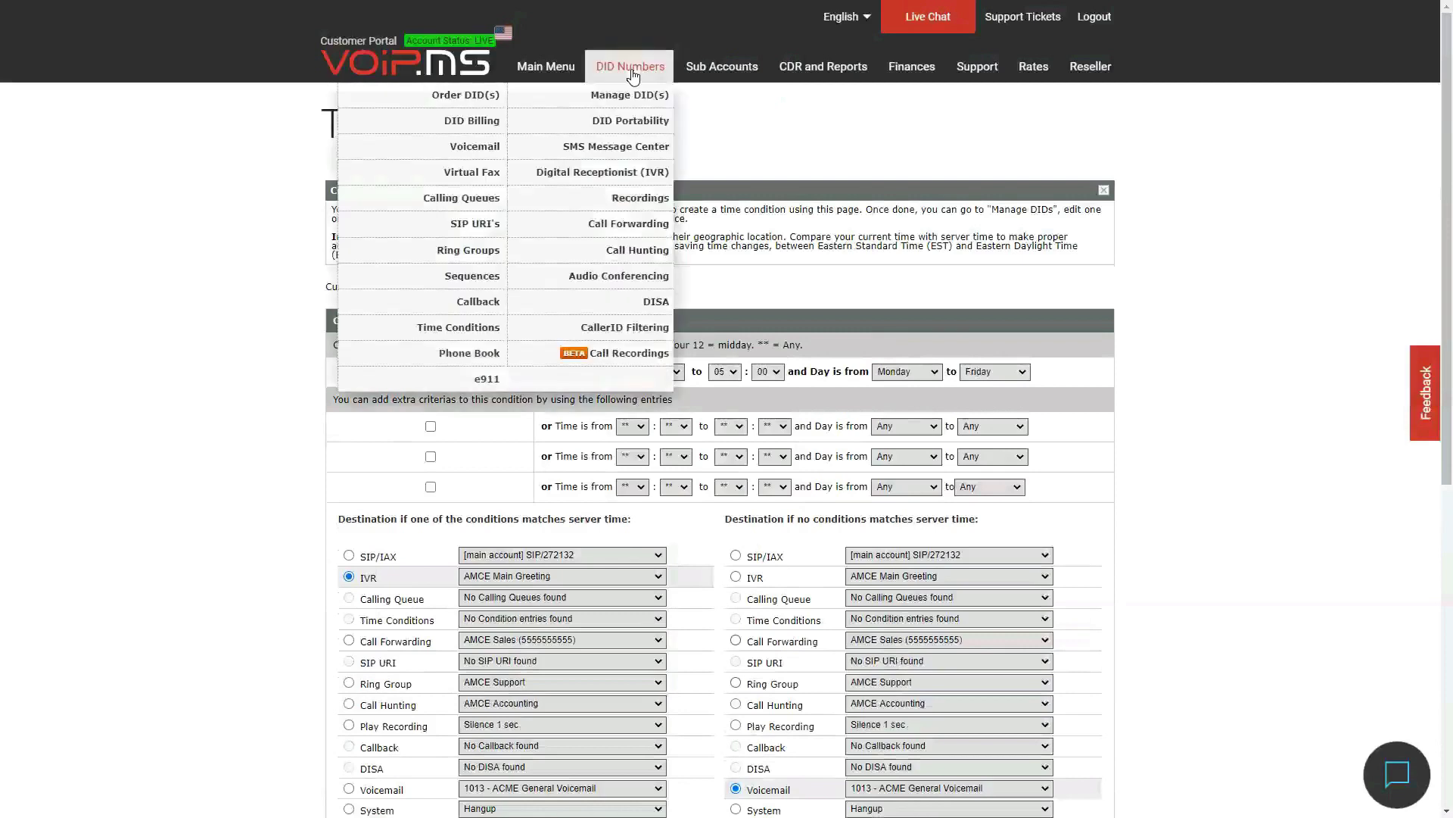
click(568, 180)
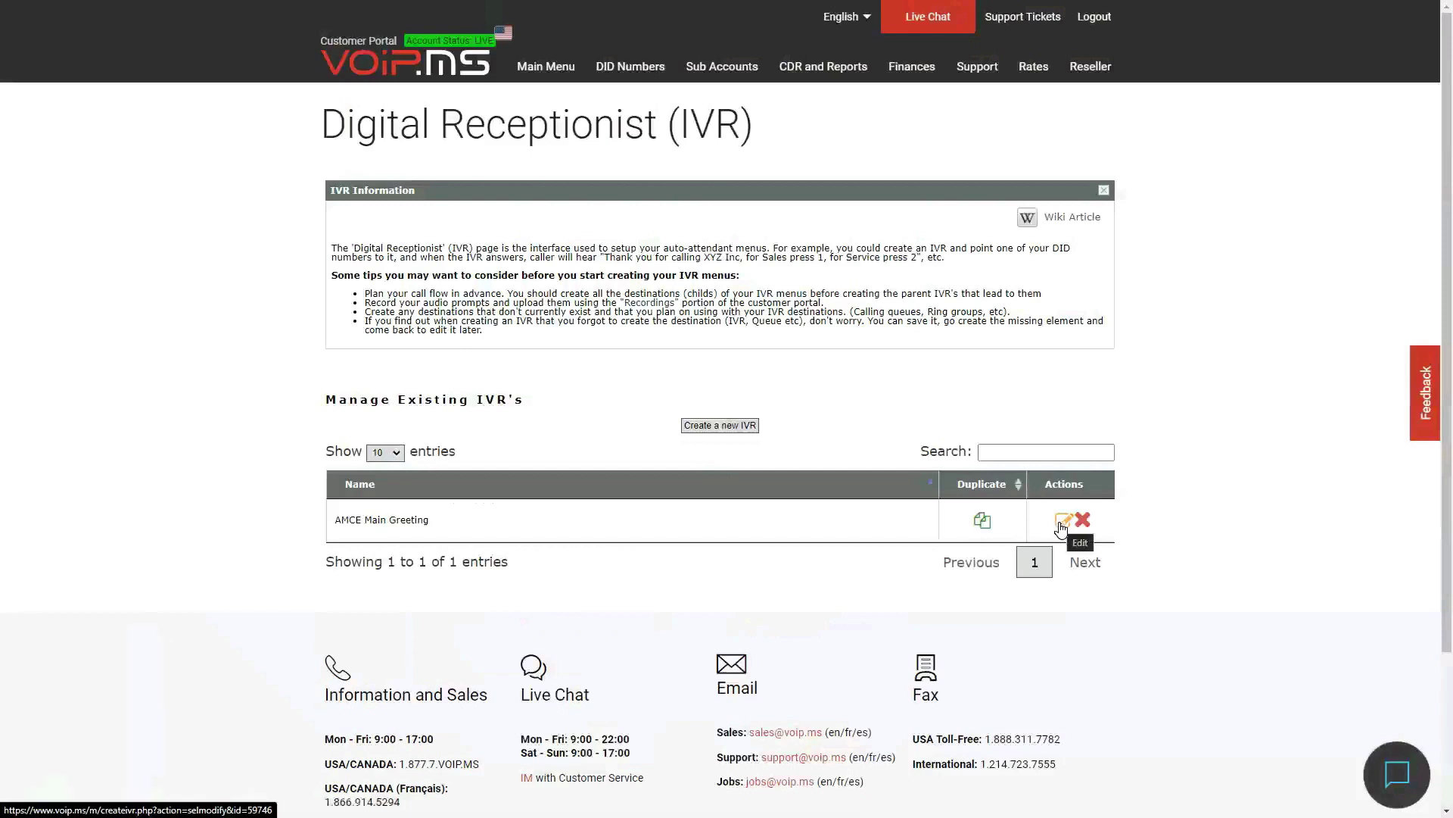
click(1061, 523)
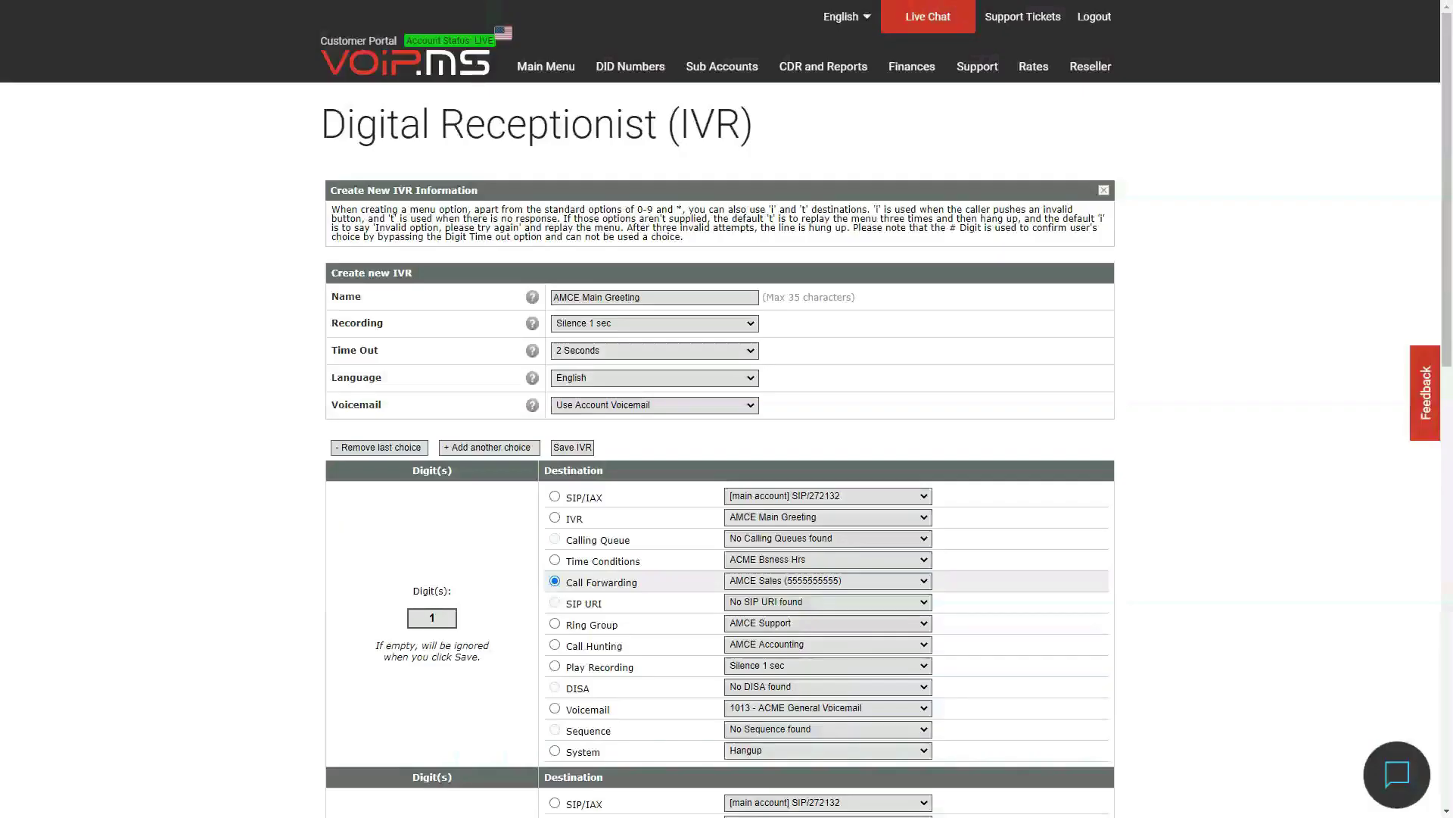
Examine the greeting's general settings and the destinations assigned to digits 1, 2 and 3
scroll(265, 402, down, 4)
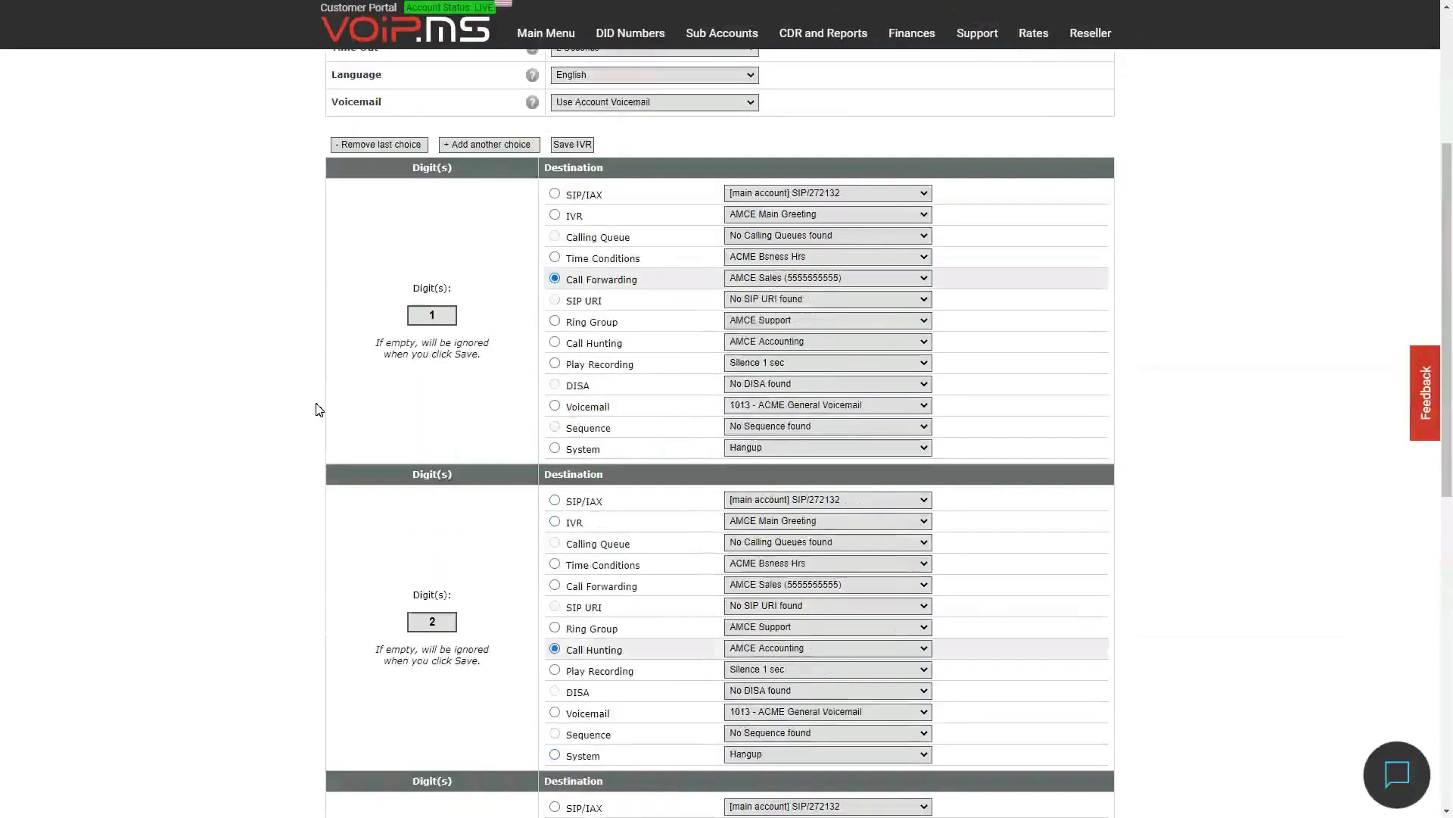
scroll(274, 536, up, 2)
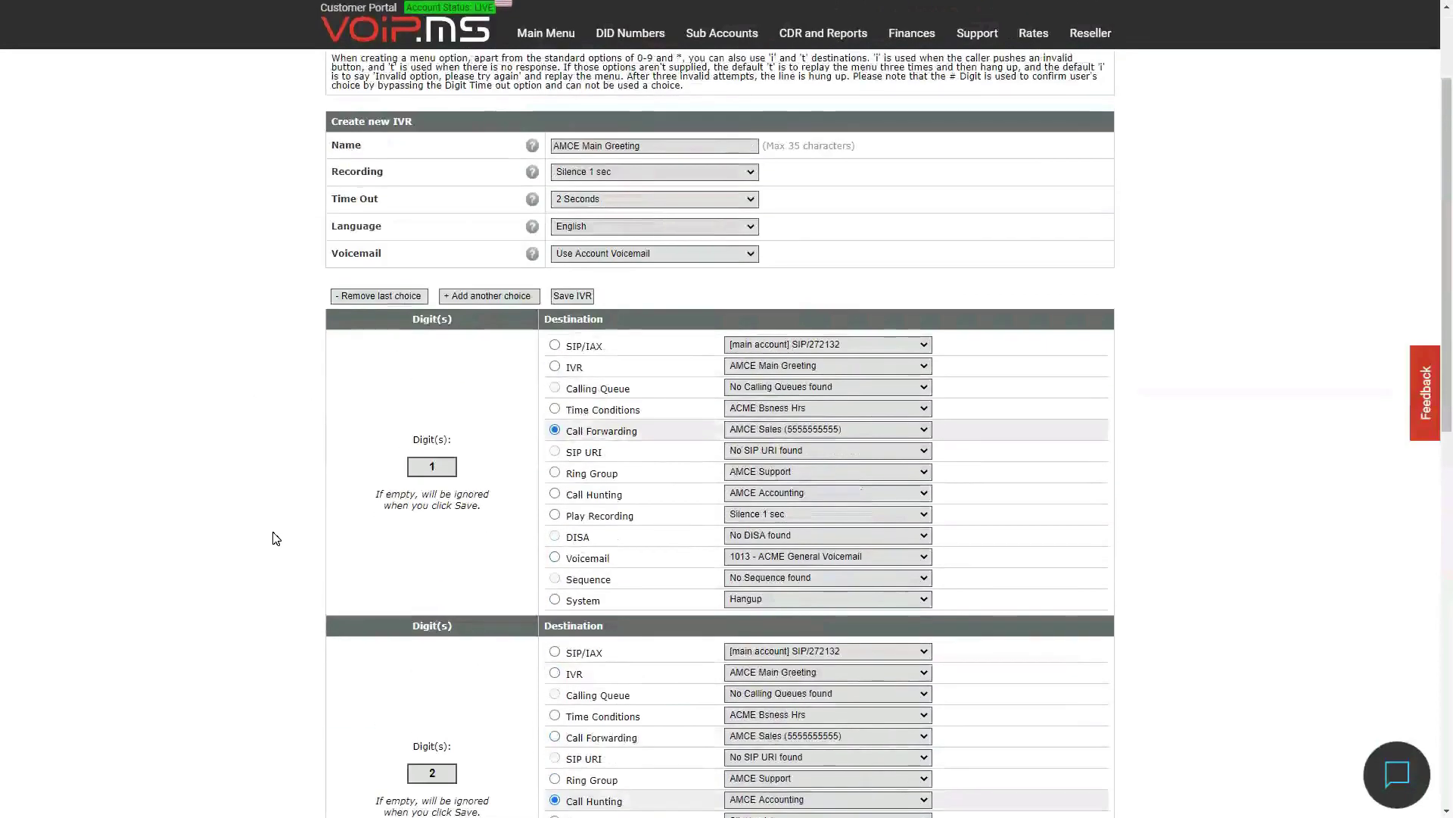
scroll(274, 536, up, 2)
scroll(221, 512, down, 1)
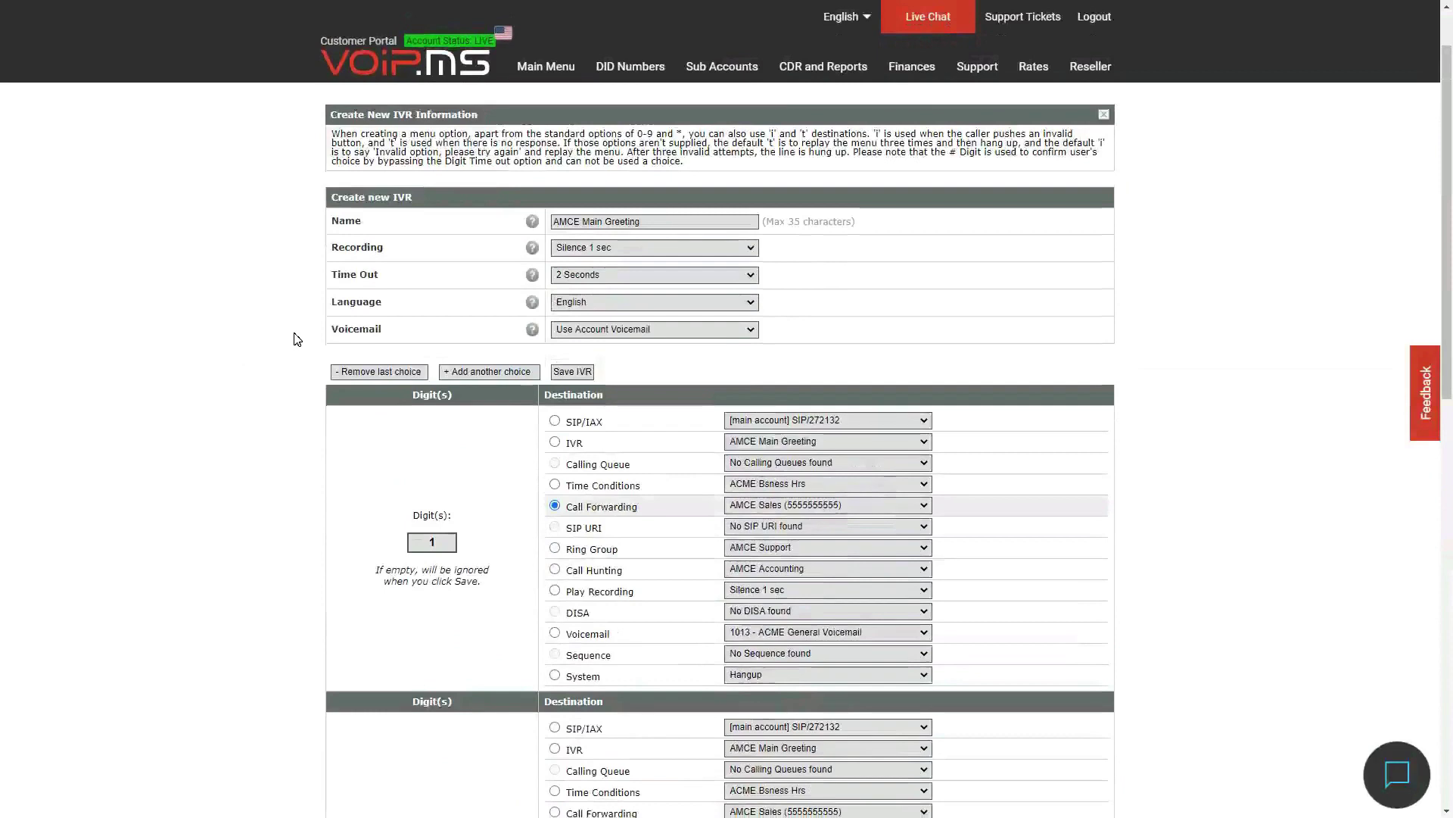
scroll(298, 342, down, 1)
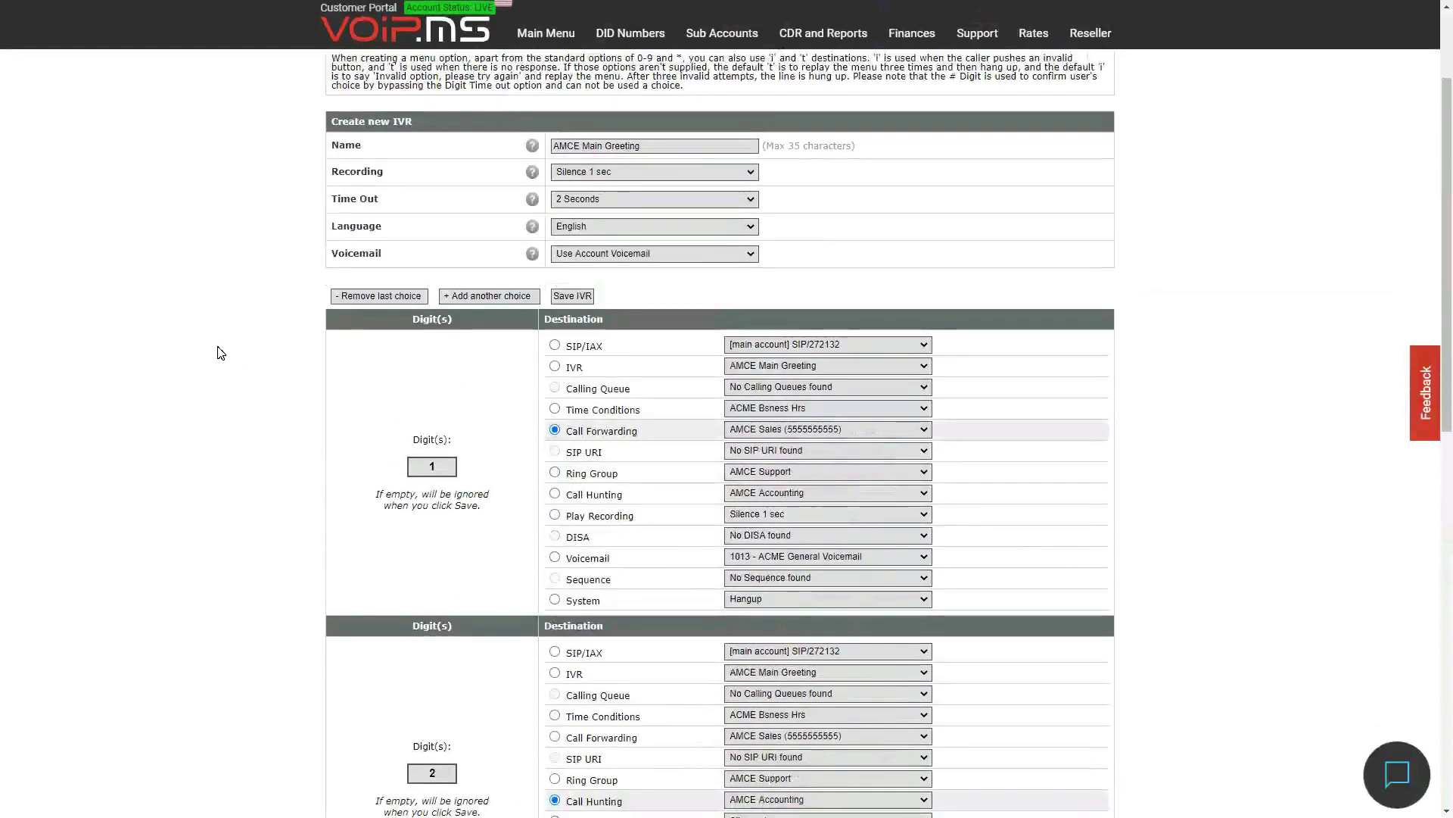
scroll(212, 372, down, 1)
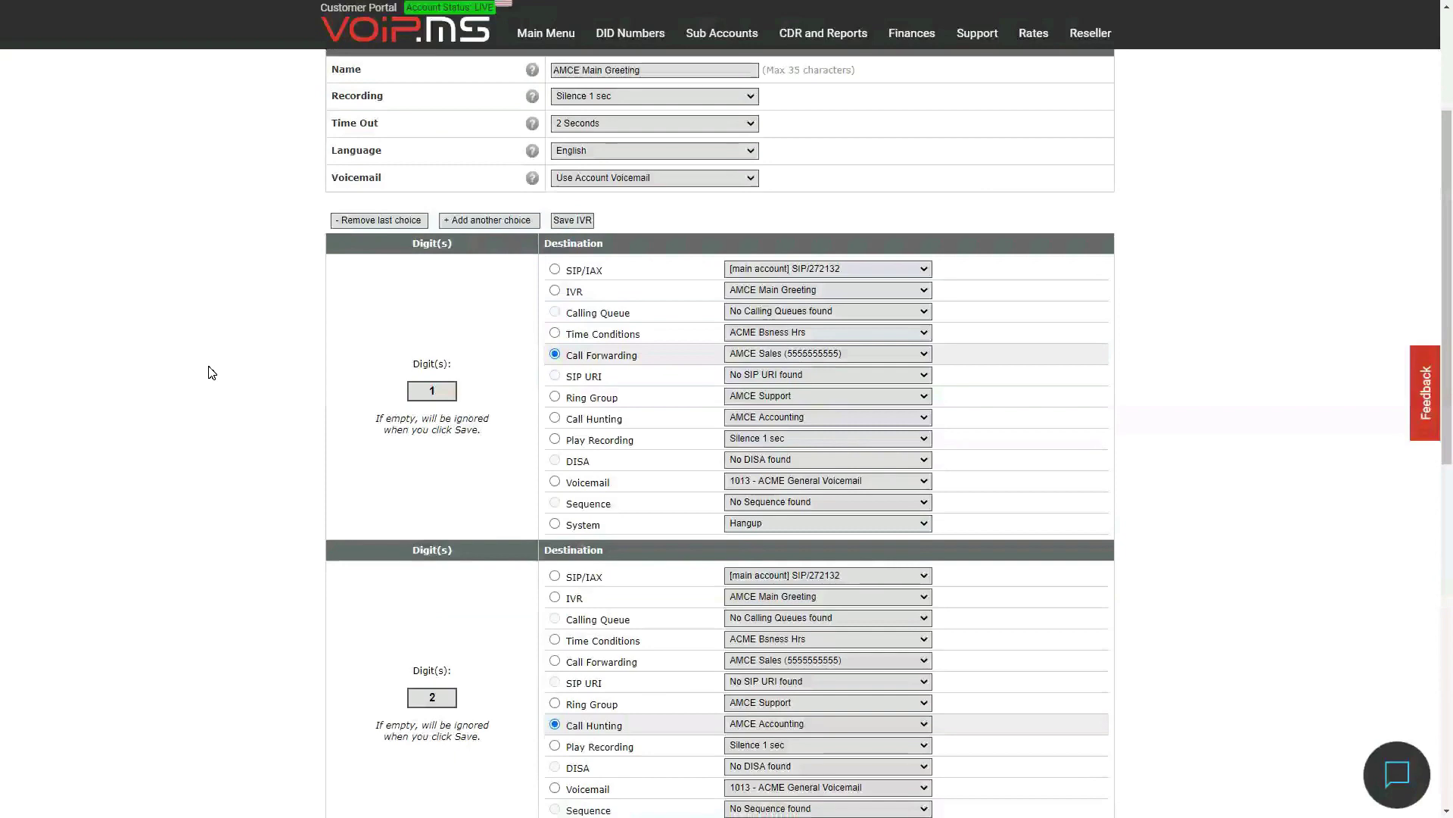
scroll(238, 358, down, 1)
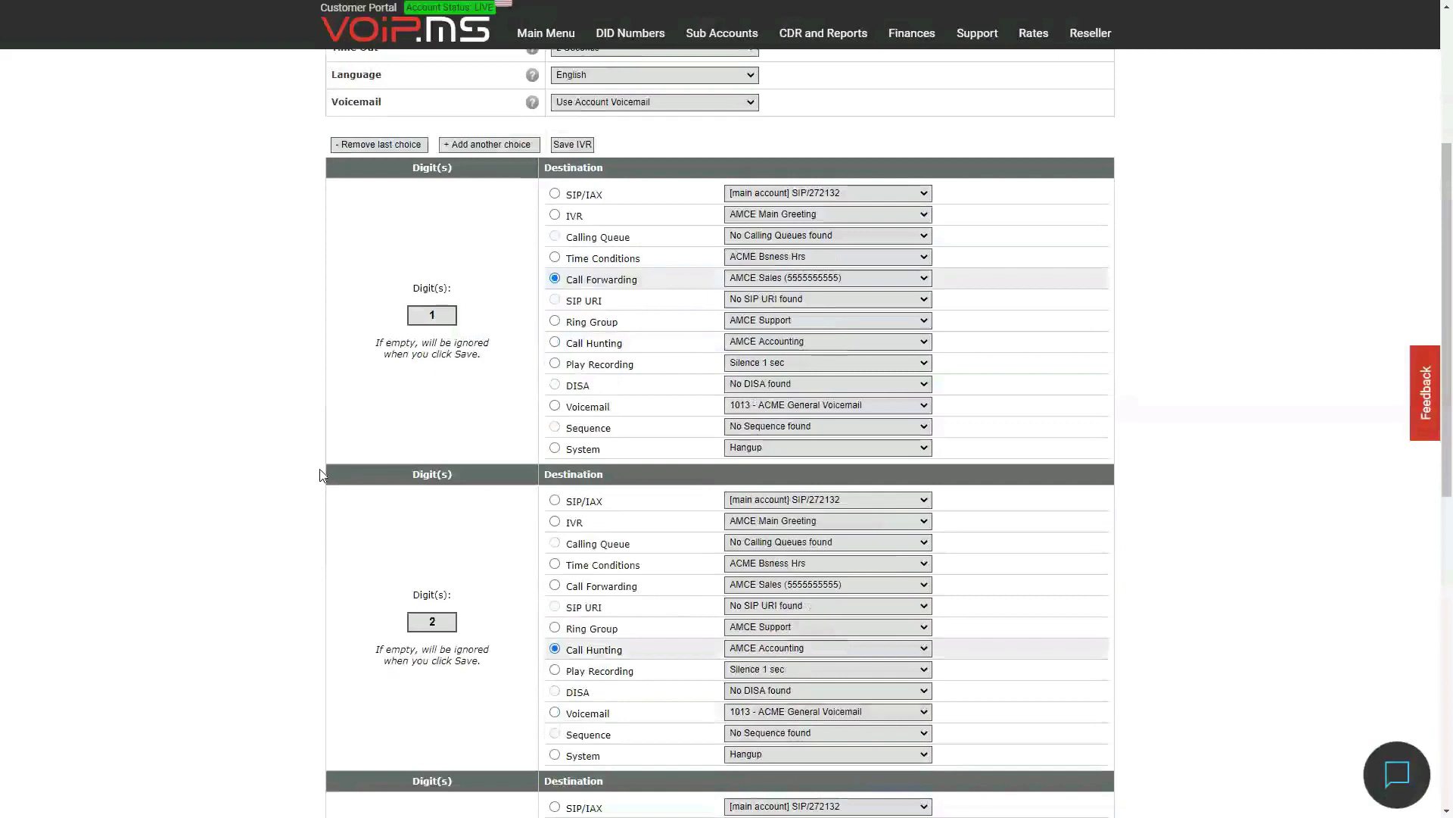
scroll(321, 475, down, 1)
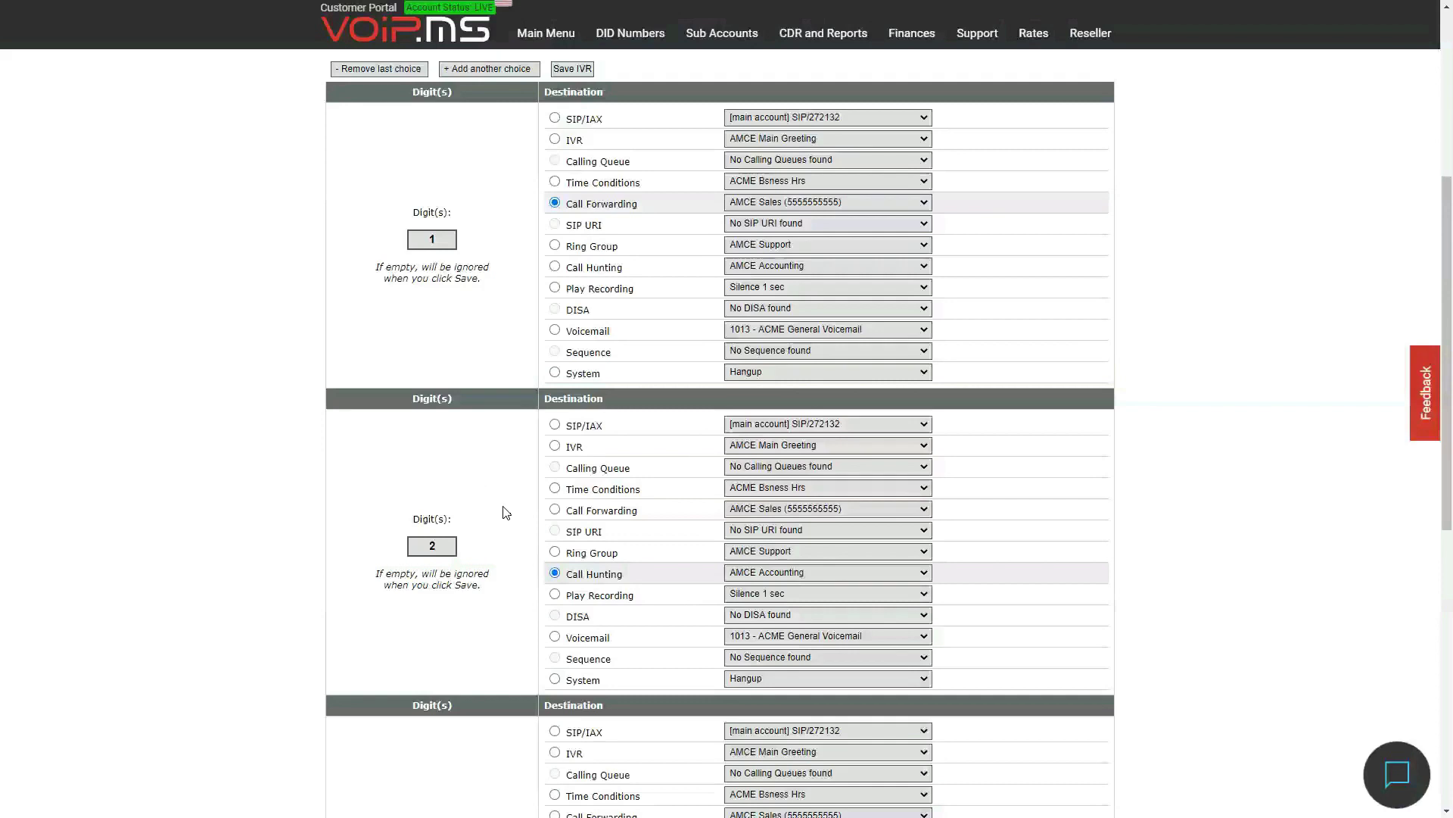
scroll(506, 512, down, 1)
scroll(506, 512, down, 2)
scroll(503, 509, down, 1)
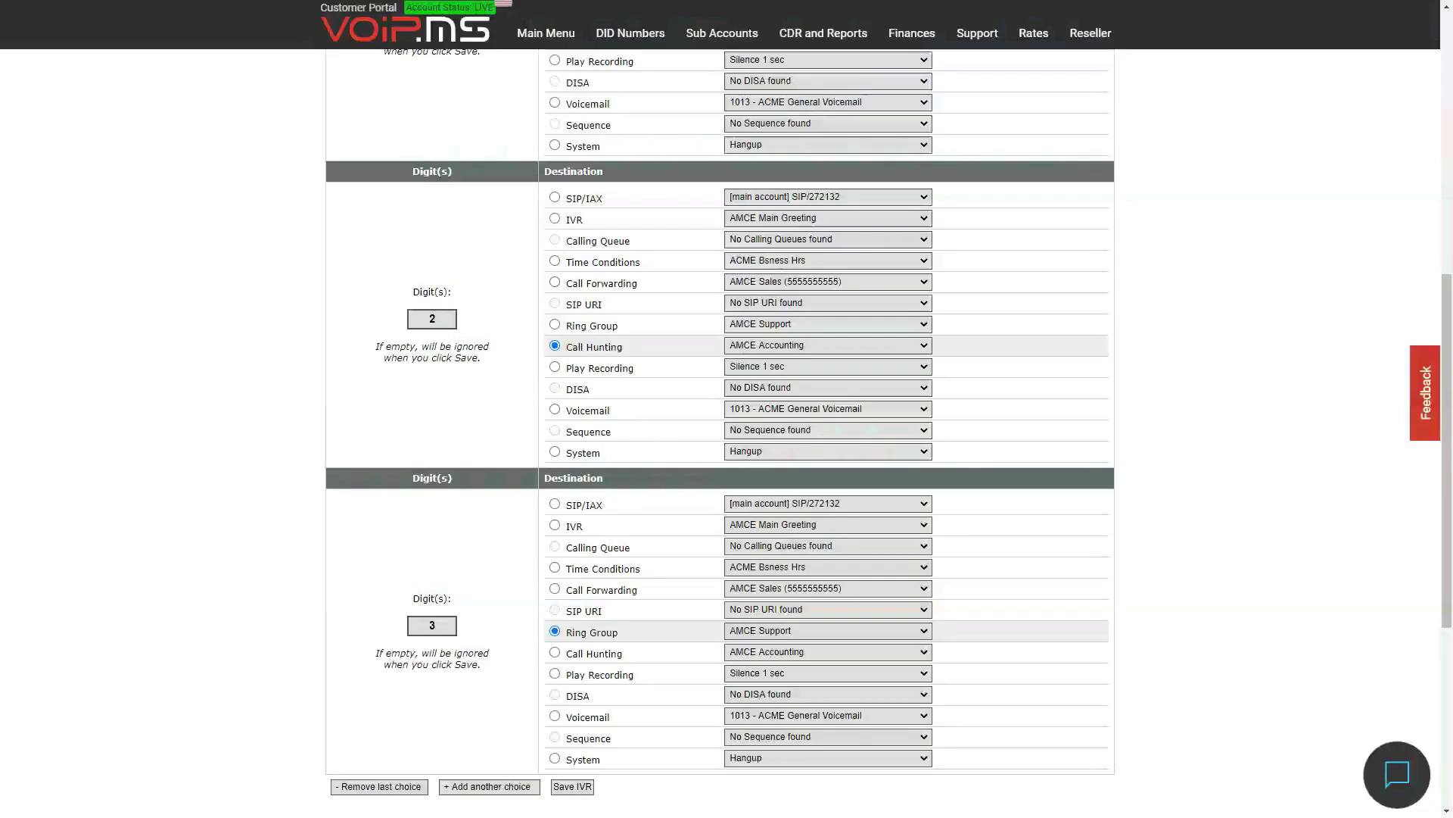
scroll(563, 212, up, 3)
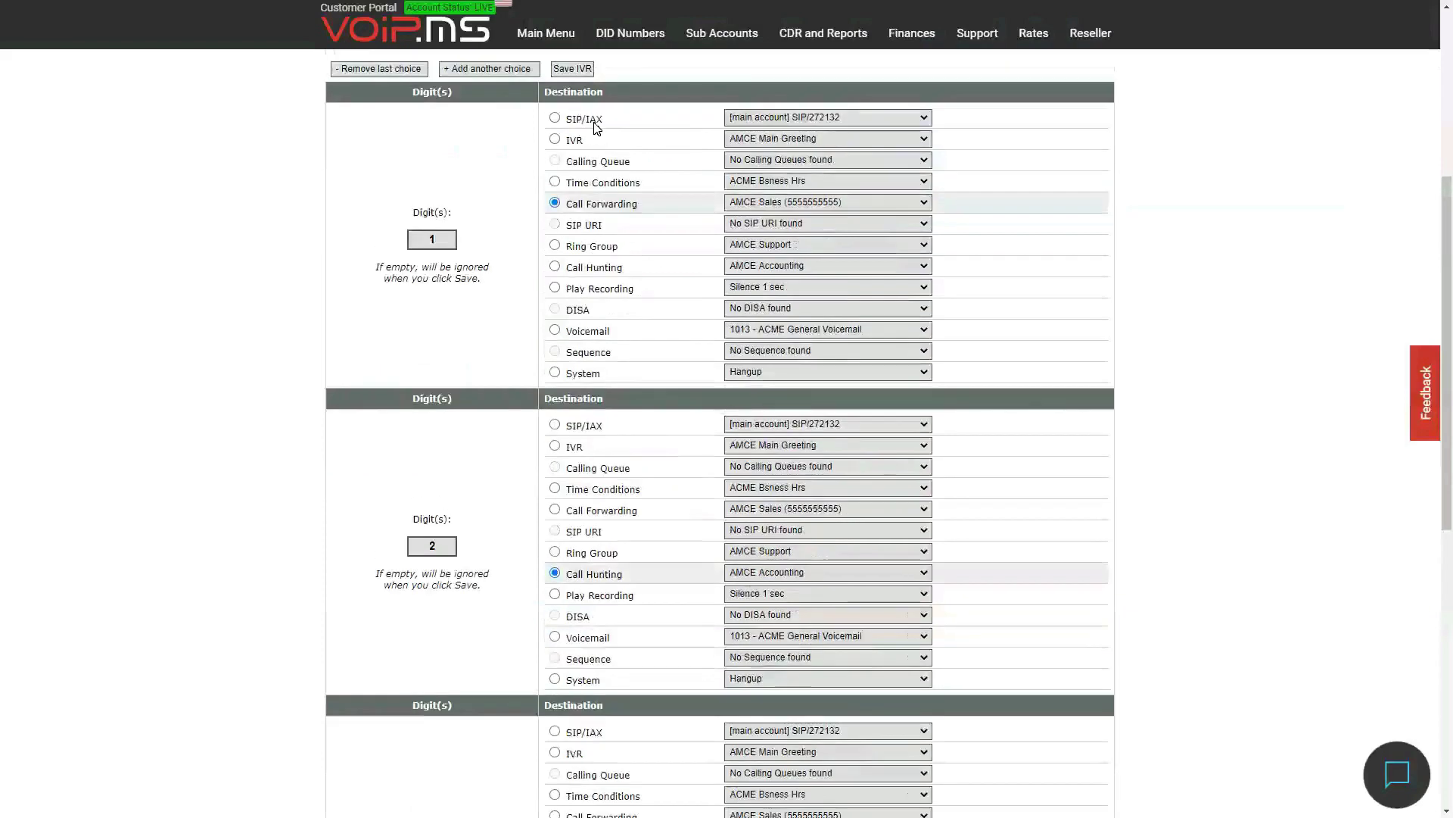
View the Call Forwarding entries and check the number of the AMCE Sales entry
mouse_move(624, 24)
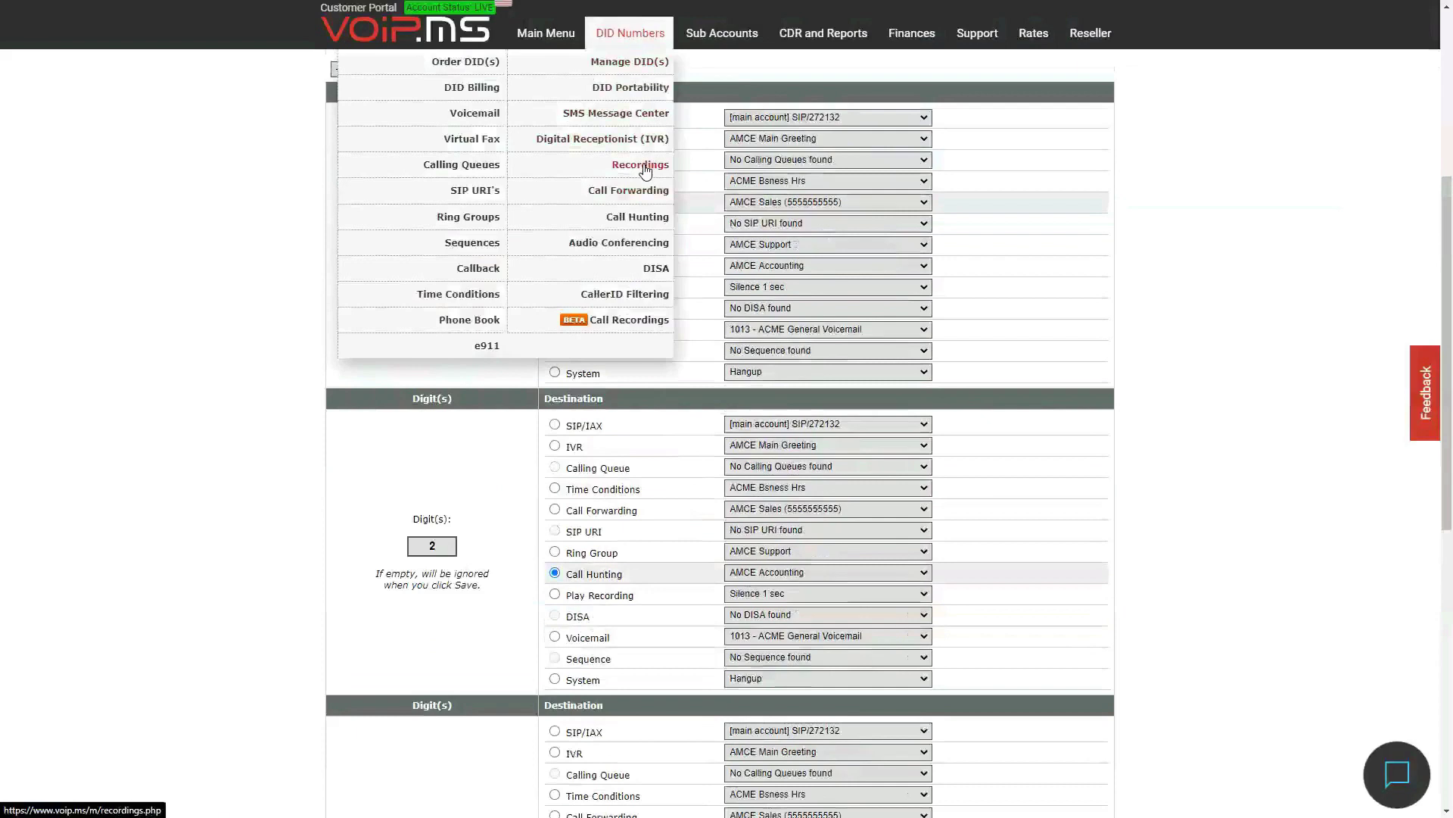
click(581, 199)
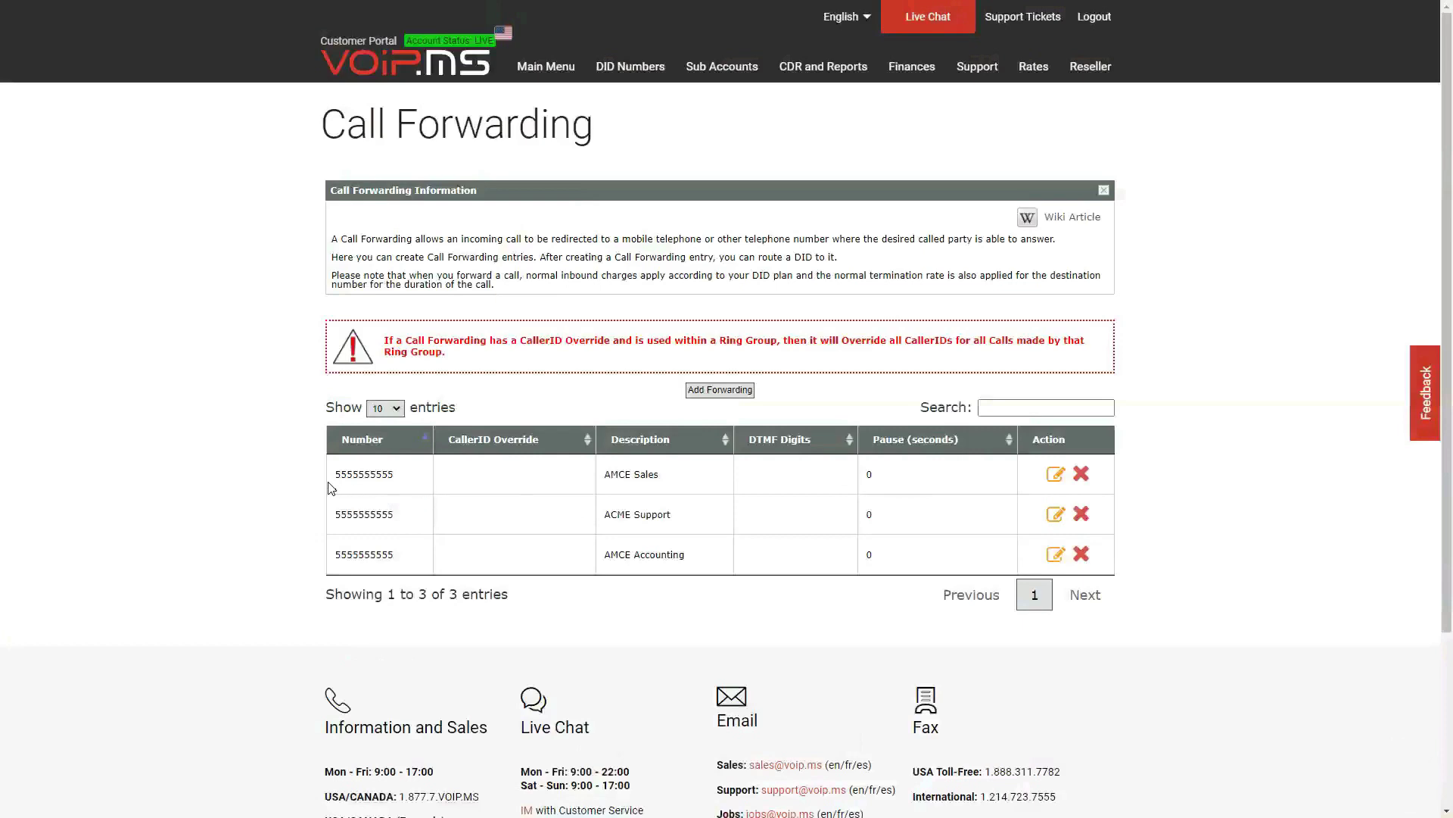
drag(336, 474, 410, 486)
click(410, 485)
Open the Manage Sub Accounts page to view the existing sub accounts
mouse_move(633, 74)
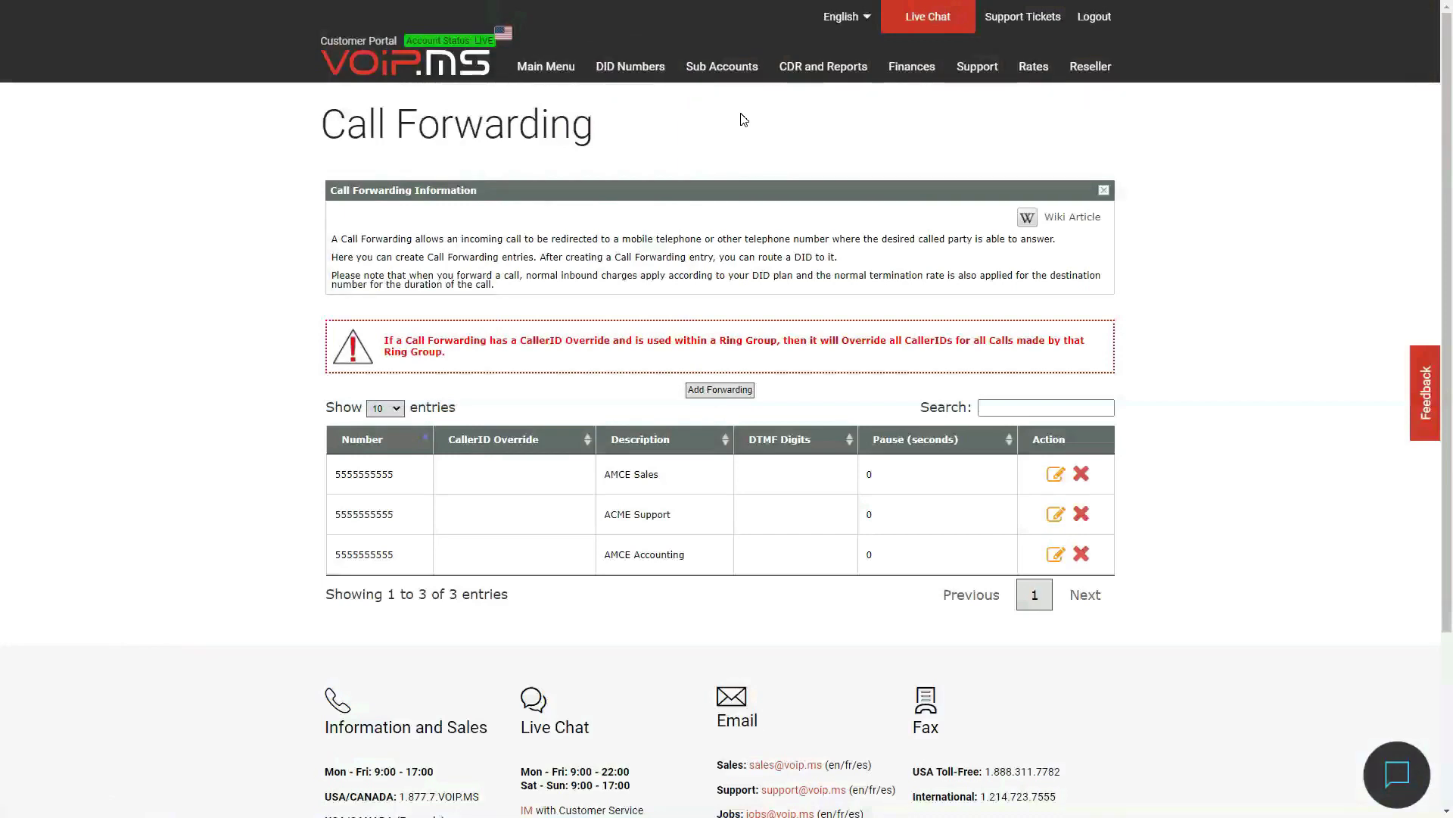
mouse_move(735, 83)
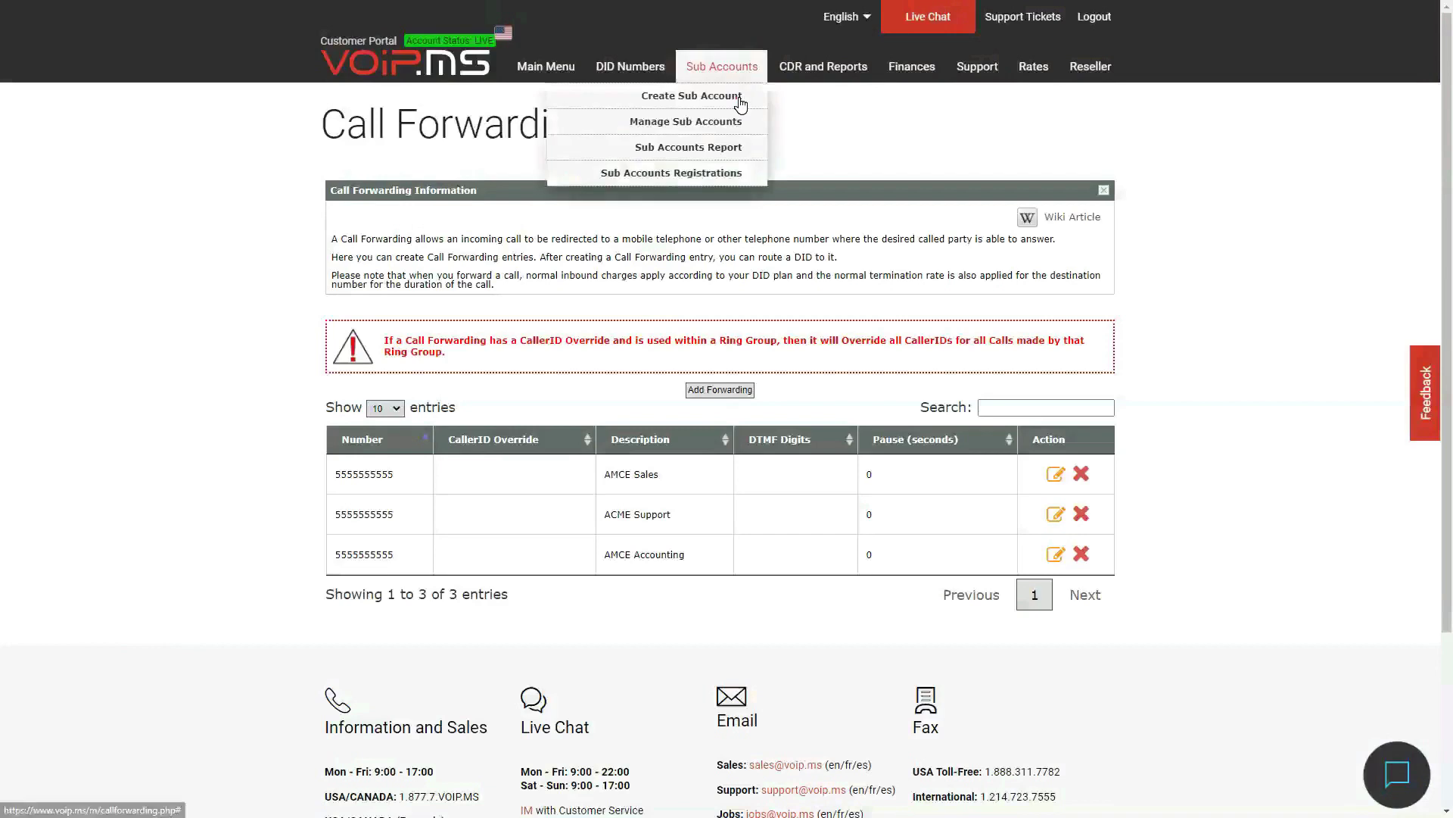
click(718, 145)
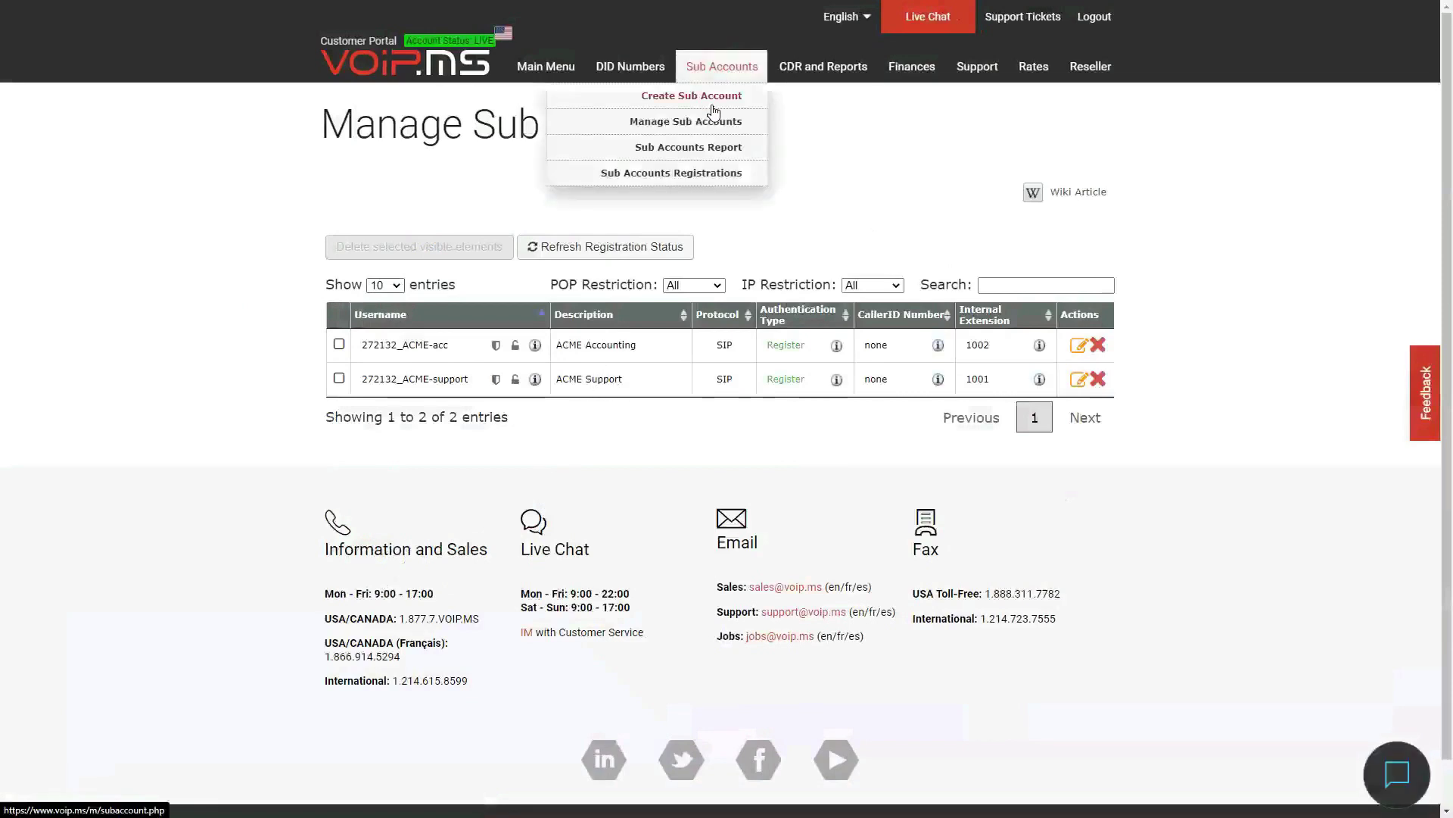
Open the Create Sub Account form and examine its account, security and internal extension settings
click(716, 105)
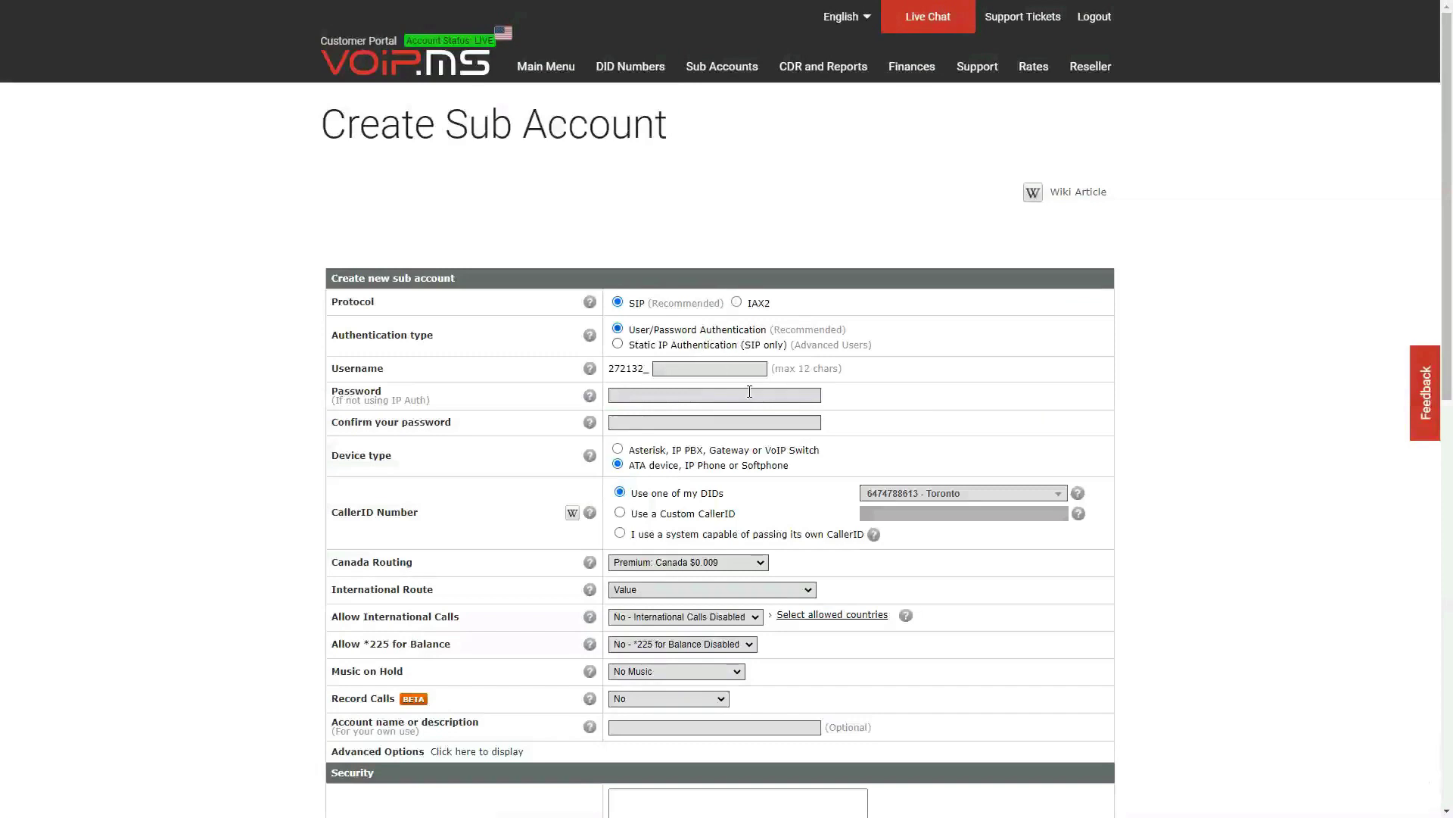
scroll(750, 391, down, 1)
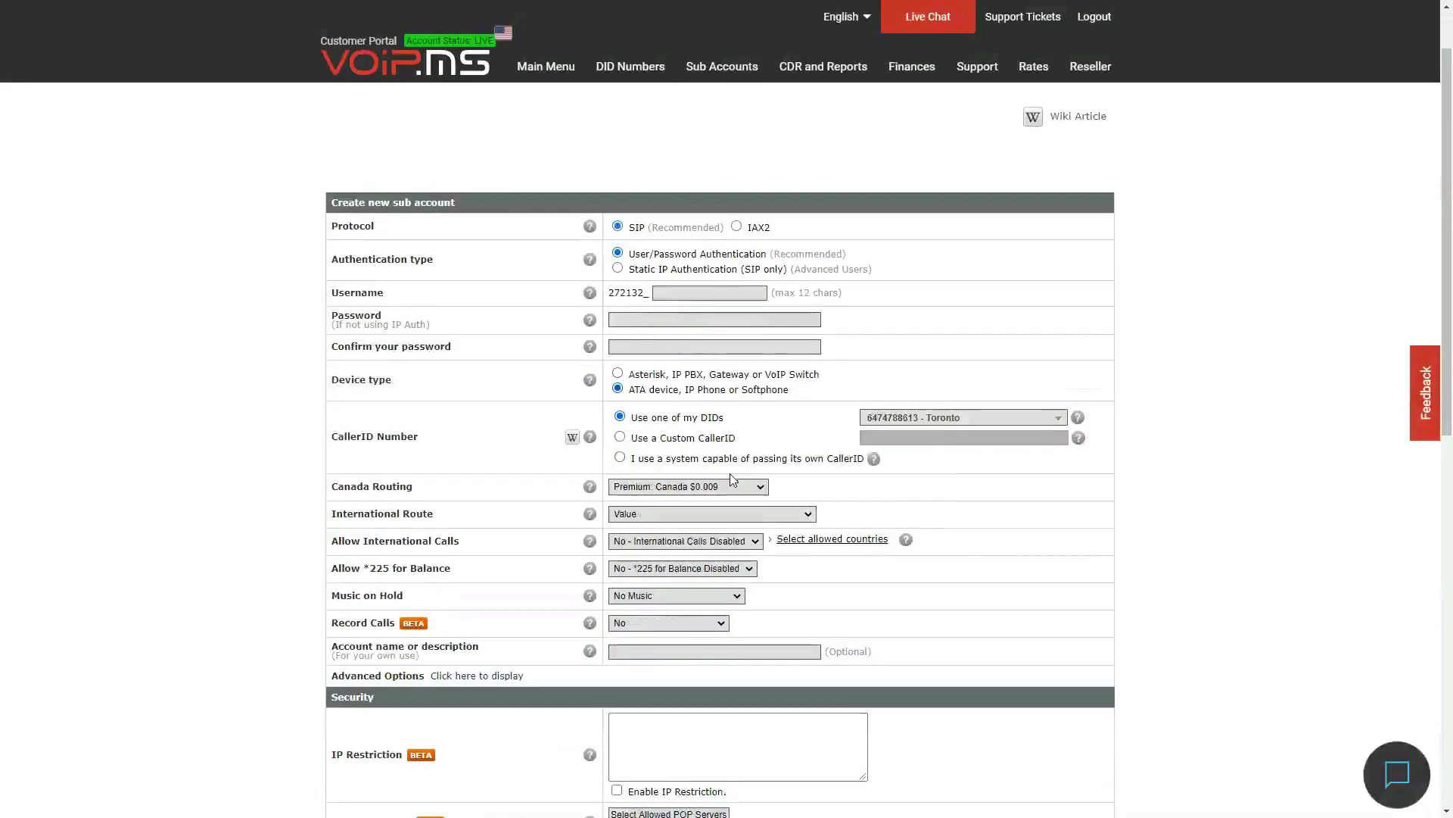
scroll(803, 492, down, 1)
scroll(825, 492, down, 1)
scroll(872, 417, down, 5)
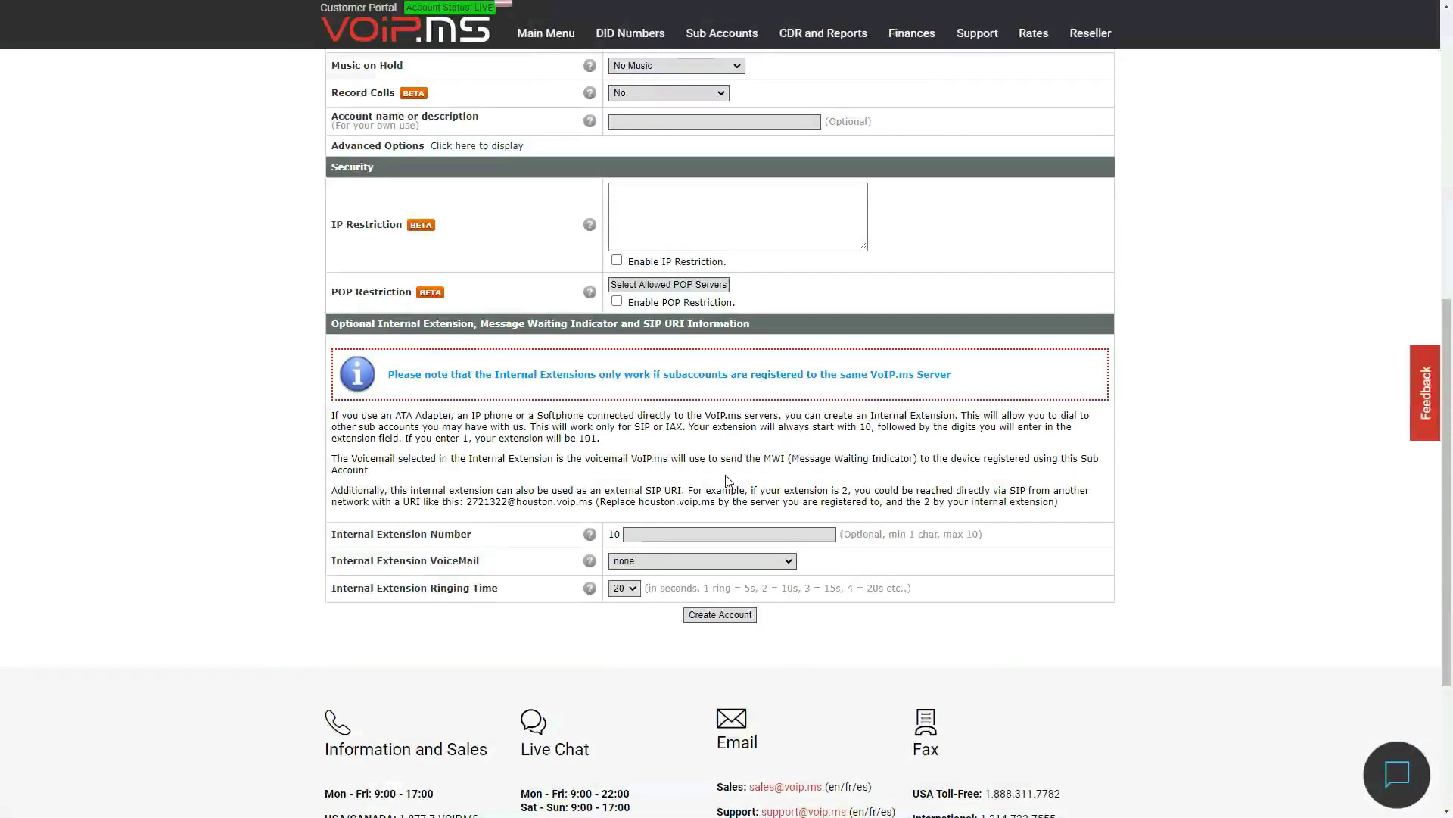
scroll(566, 487, up, 2)
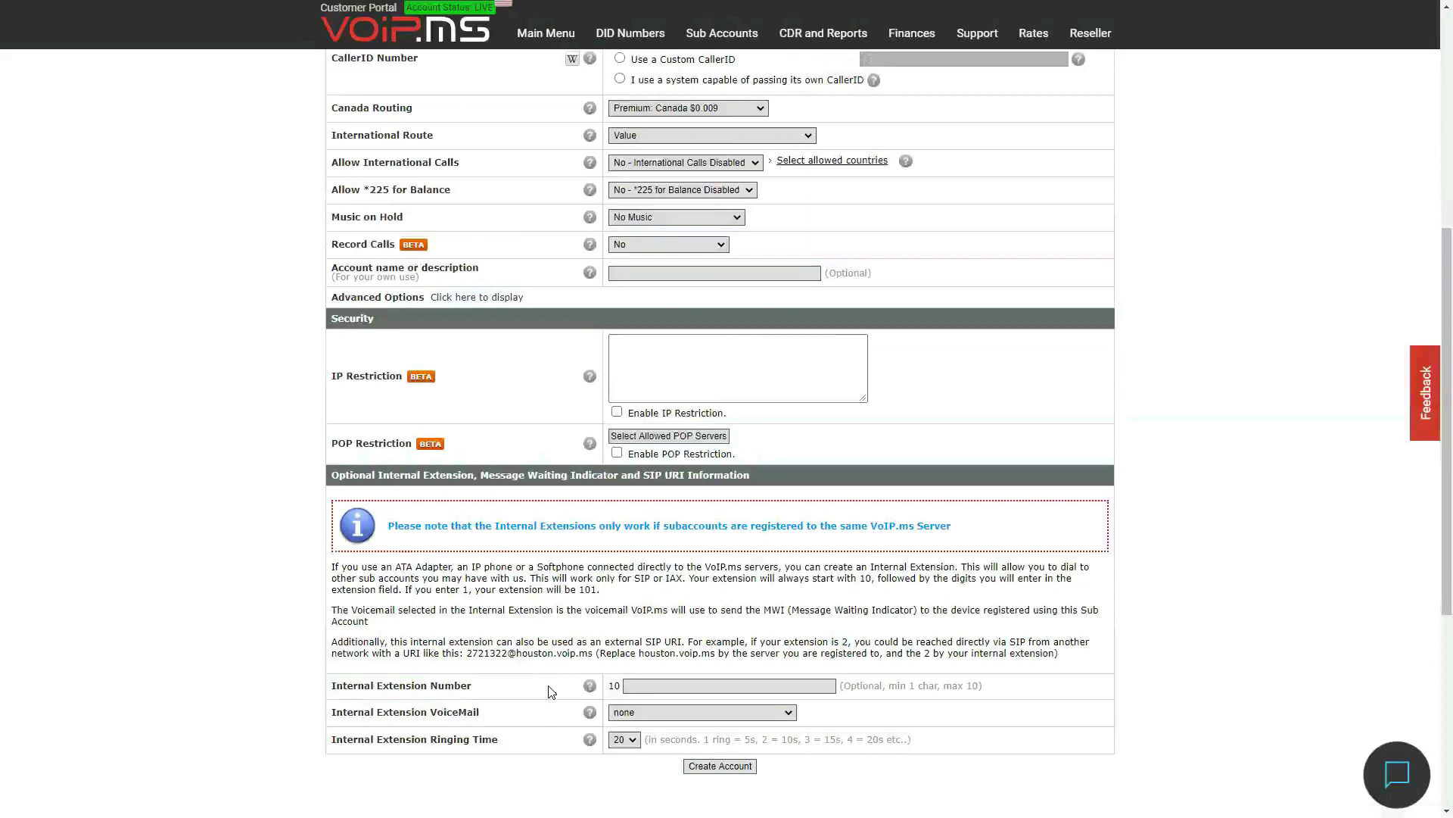
scroll(511, 613, up, 1)
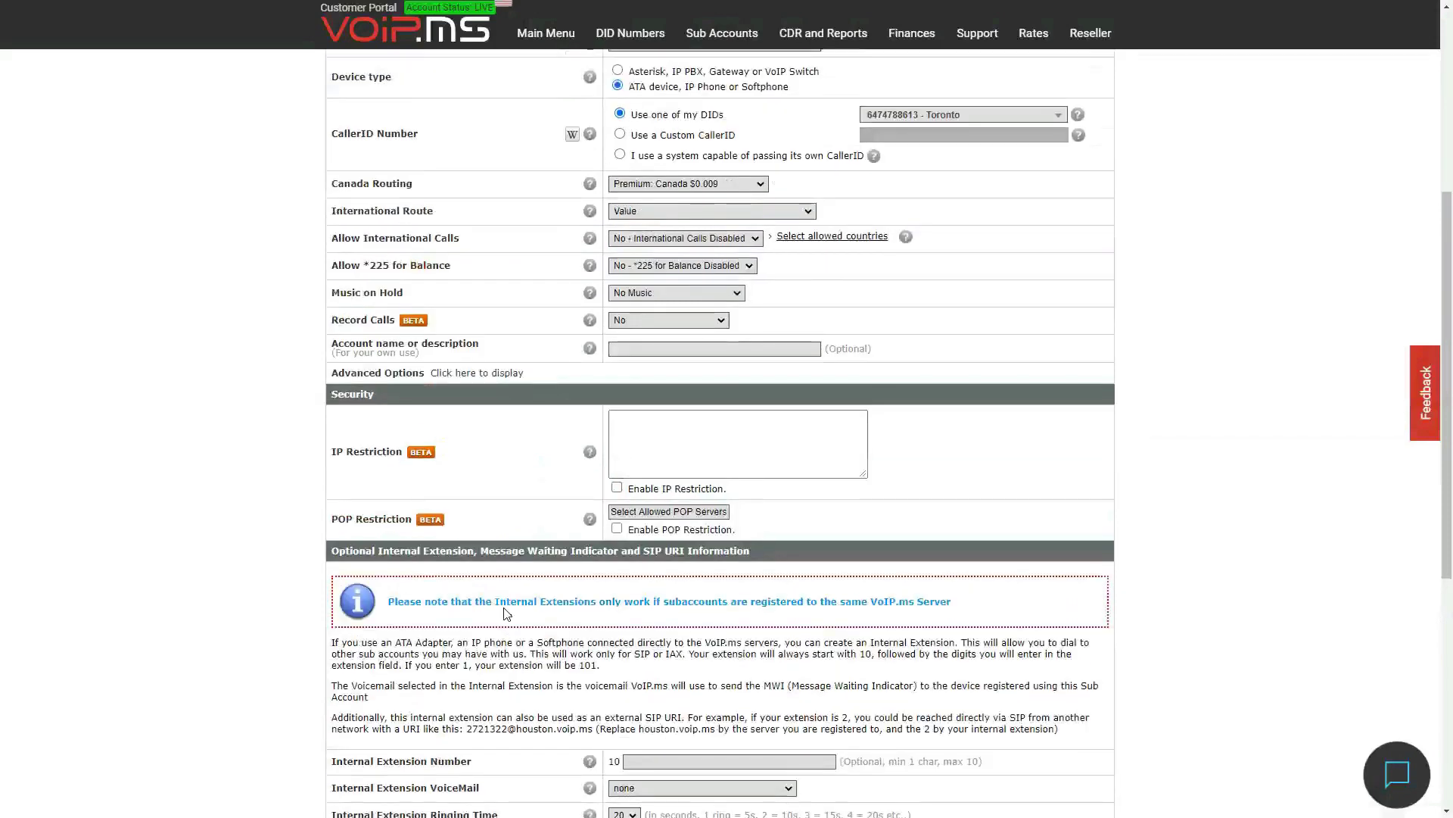
scroll(302, 519, up, 5)
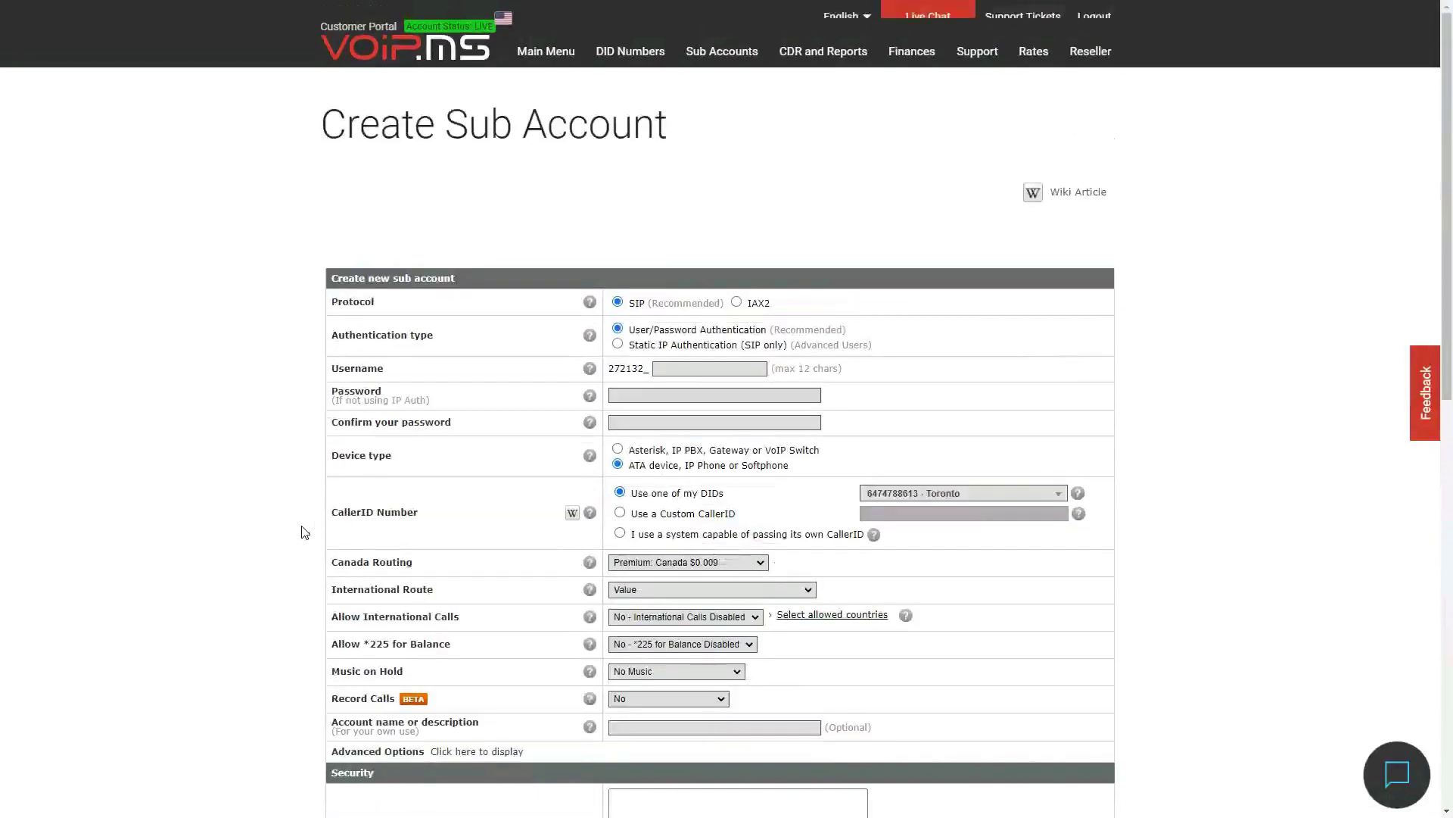
Return to the Manage Sub Accounts page to review the ACME Accounting and ACME Support accounts
mouse_move(629, 70)
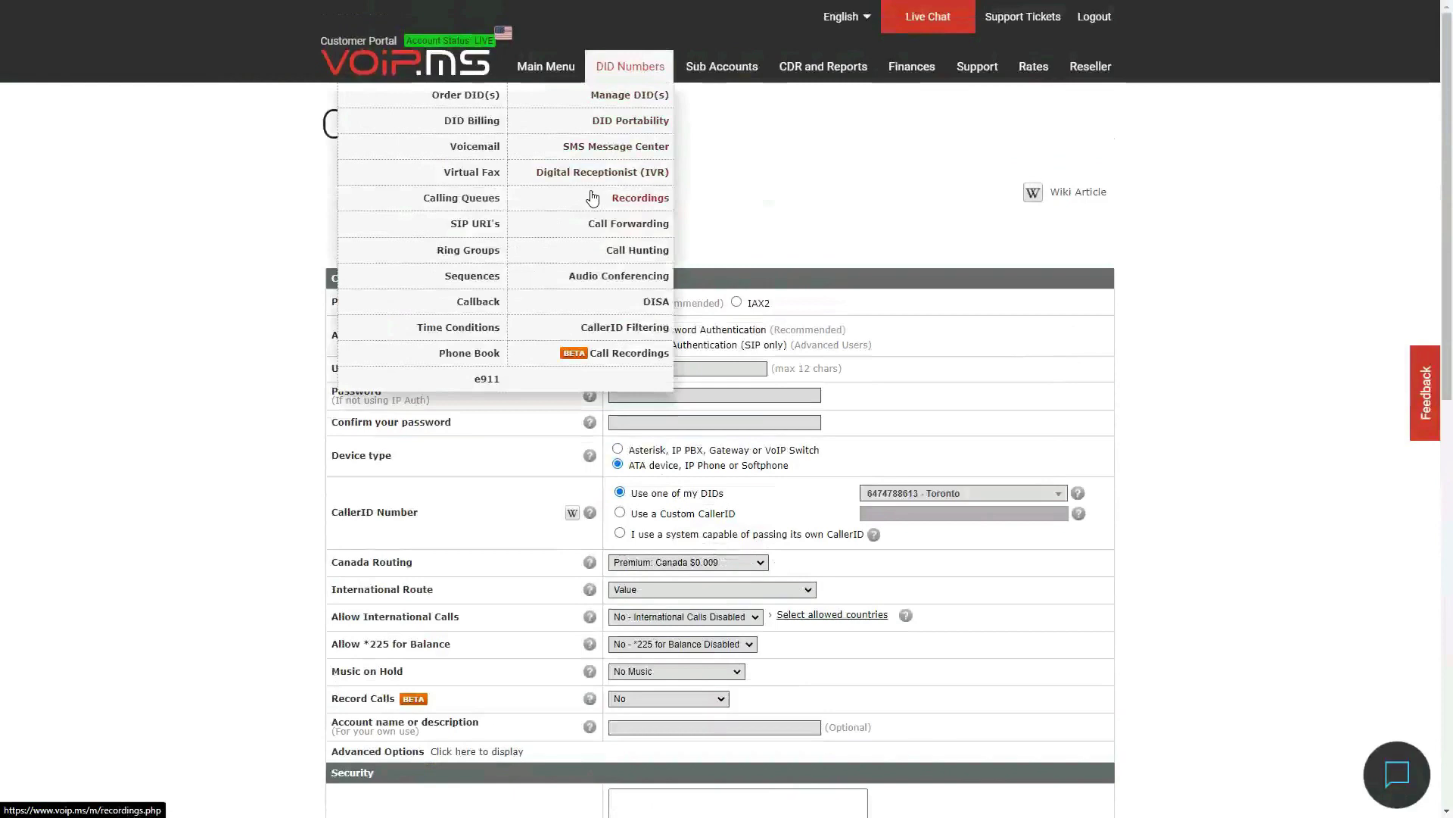
mouse_move(718, 74)
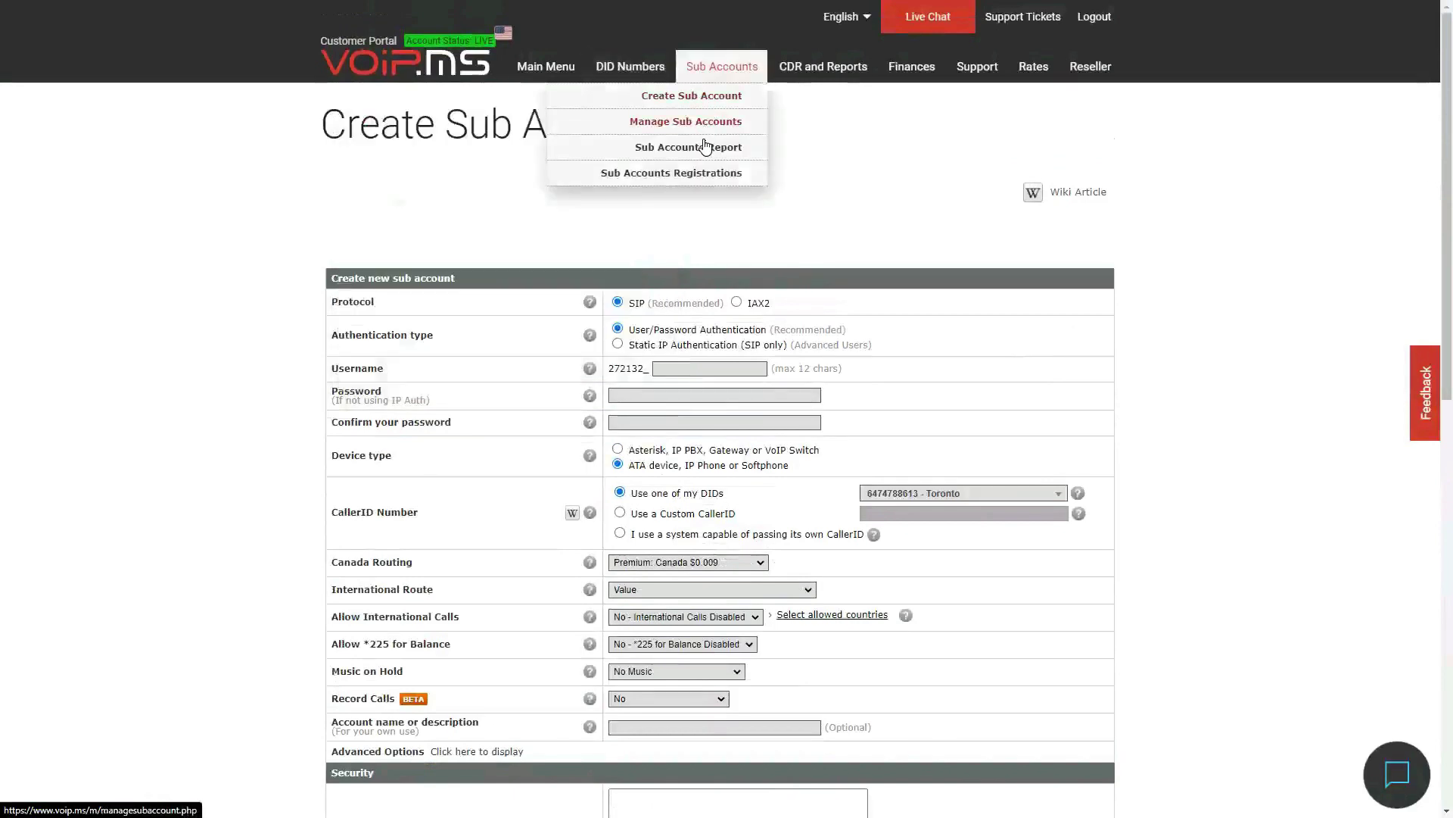
click(716, 122)
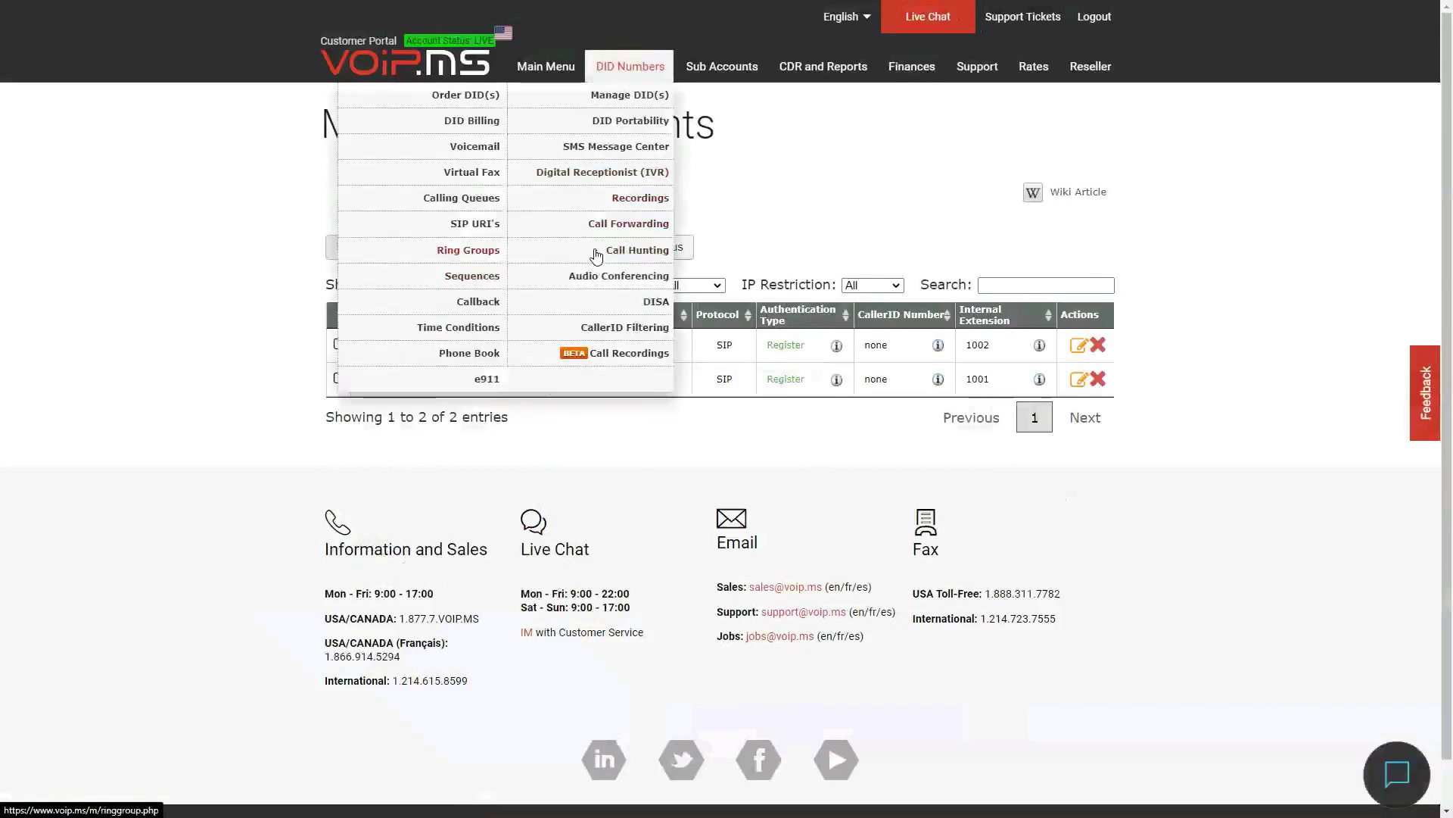
Open the AMCE Support ring group, review its members, ring times and voicemail, and close it without modifying it
click(476, 258)
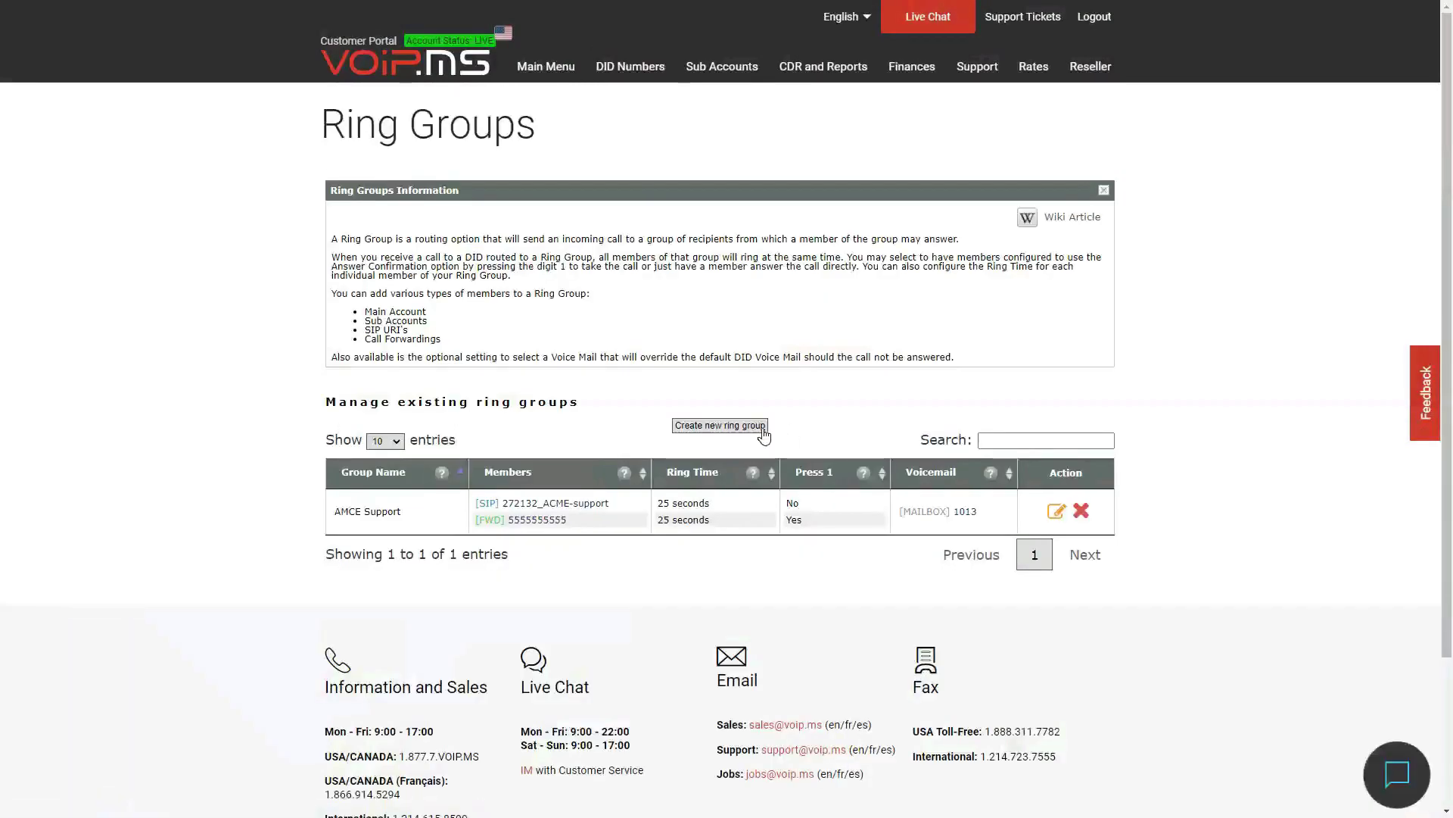
click(1058, 514)
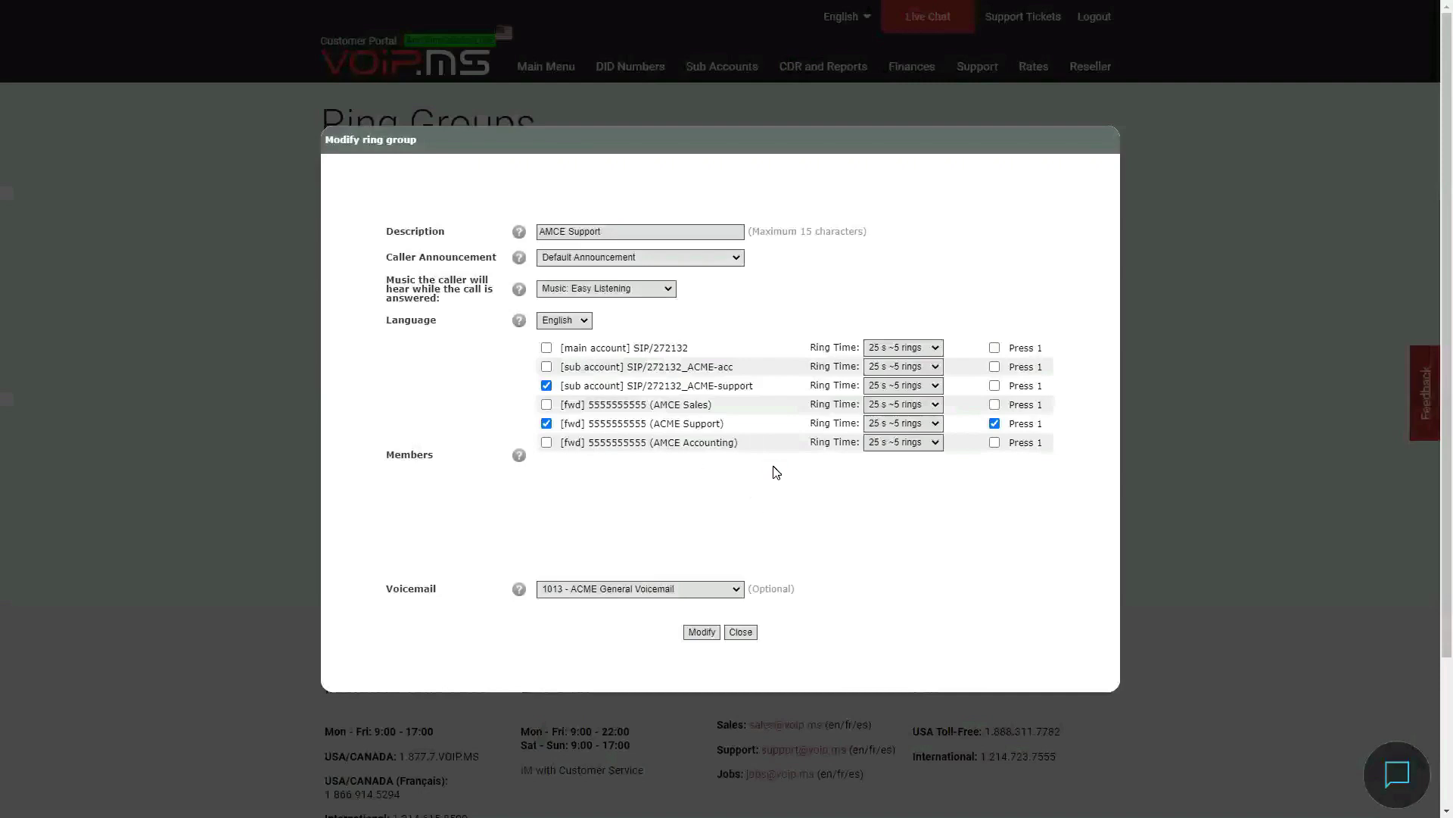
click(742, 632)
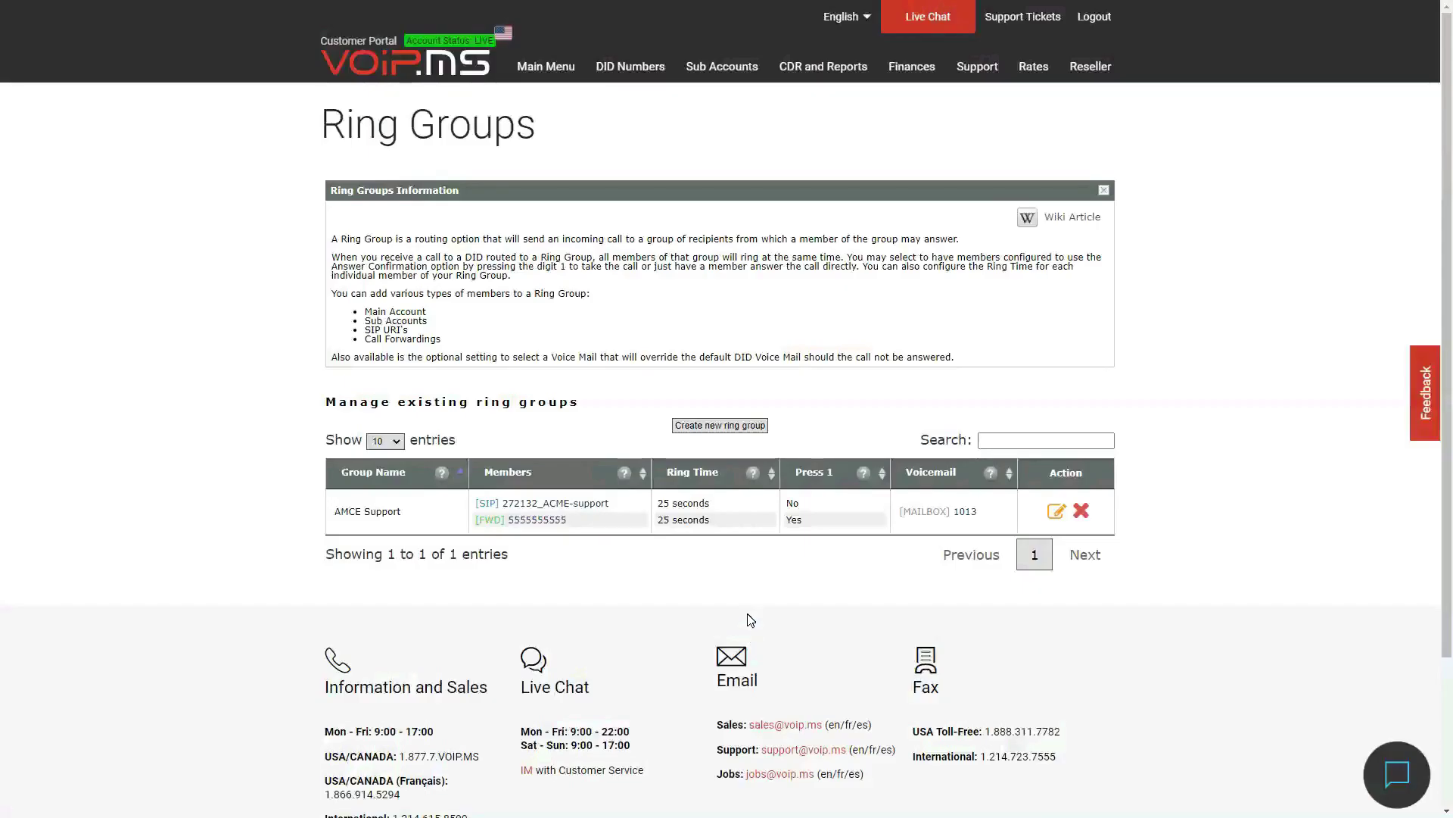
Open the AMCE Accounting entry from the Call Hunting page to view its settings
mouse_move(632, 69)
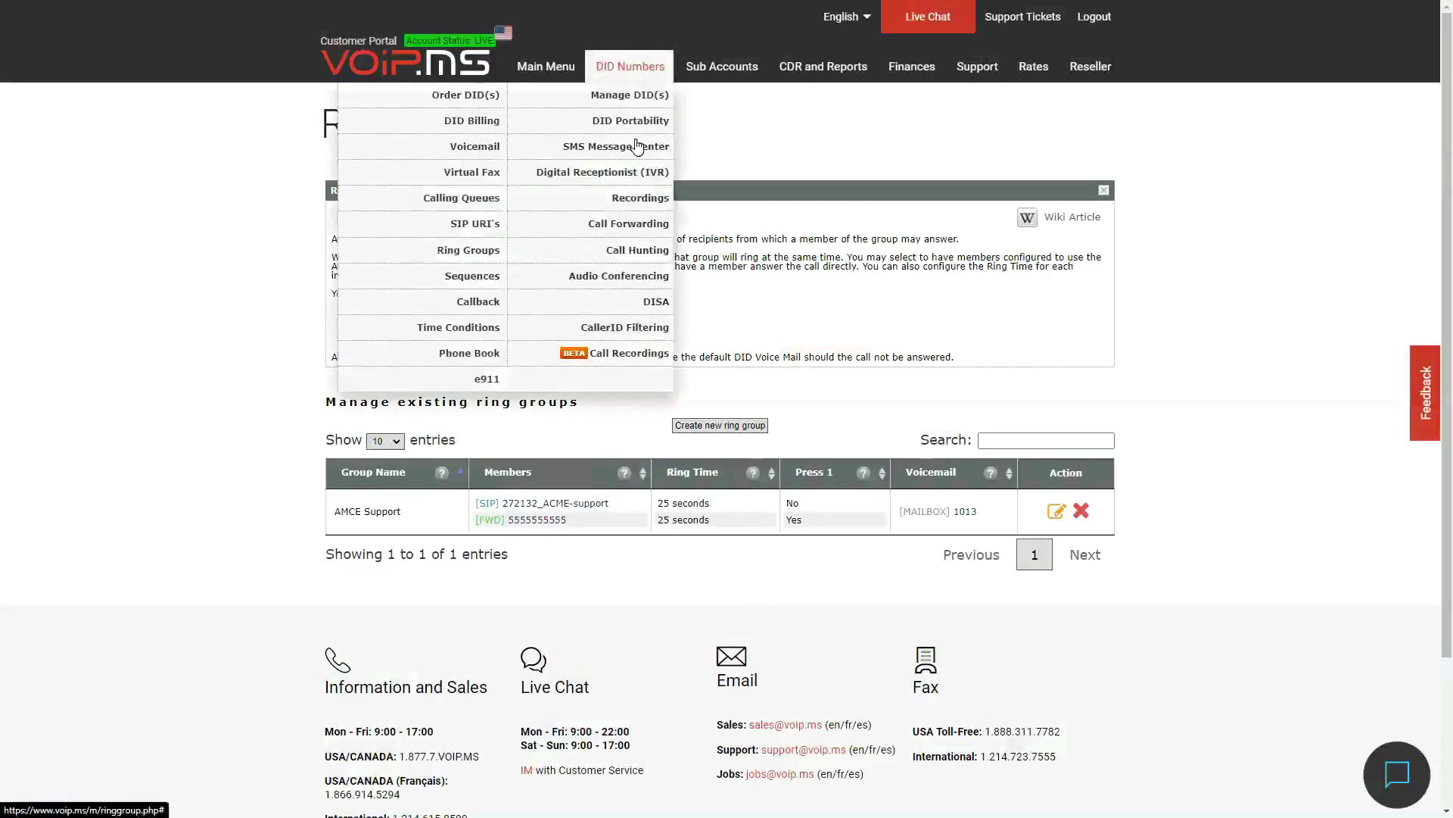
click(475, 302)
mouse_move(630, 67)
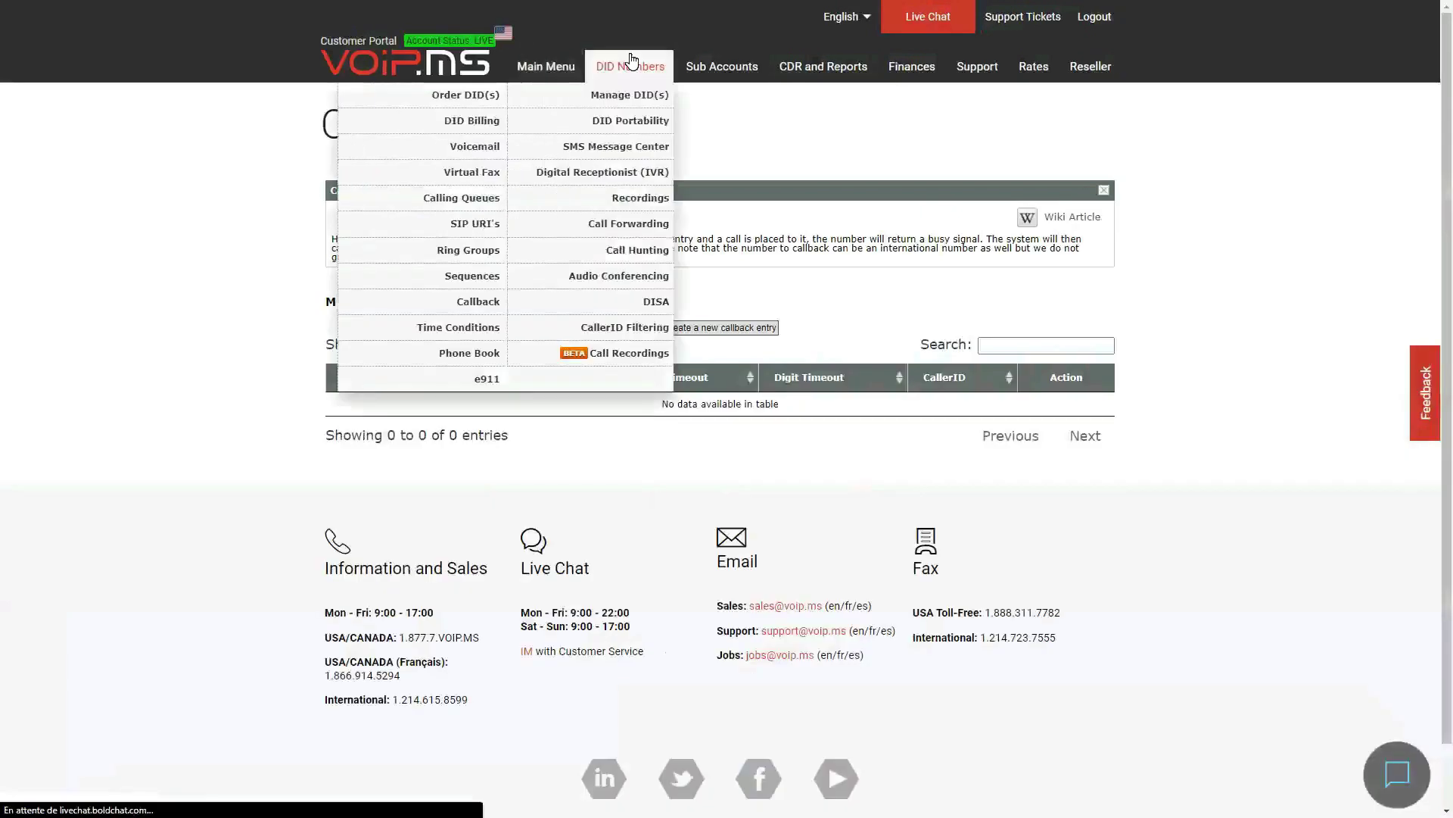
click(618, 252)
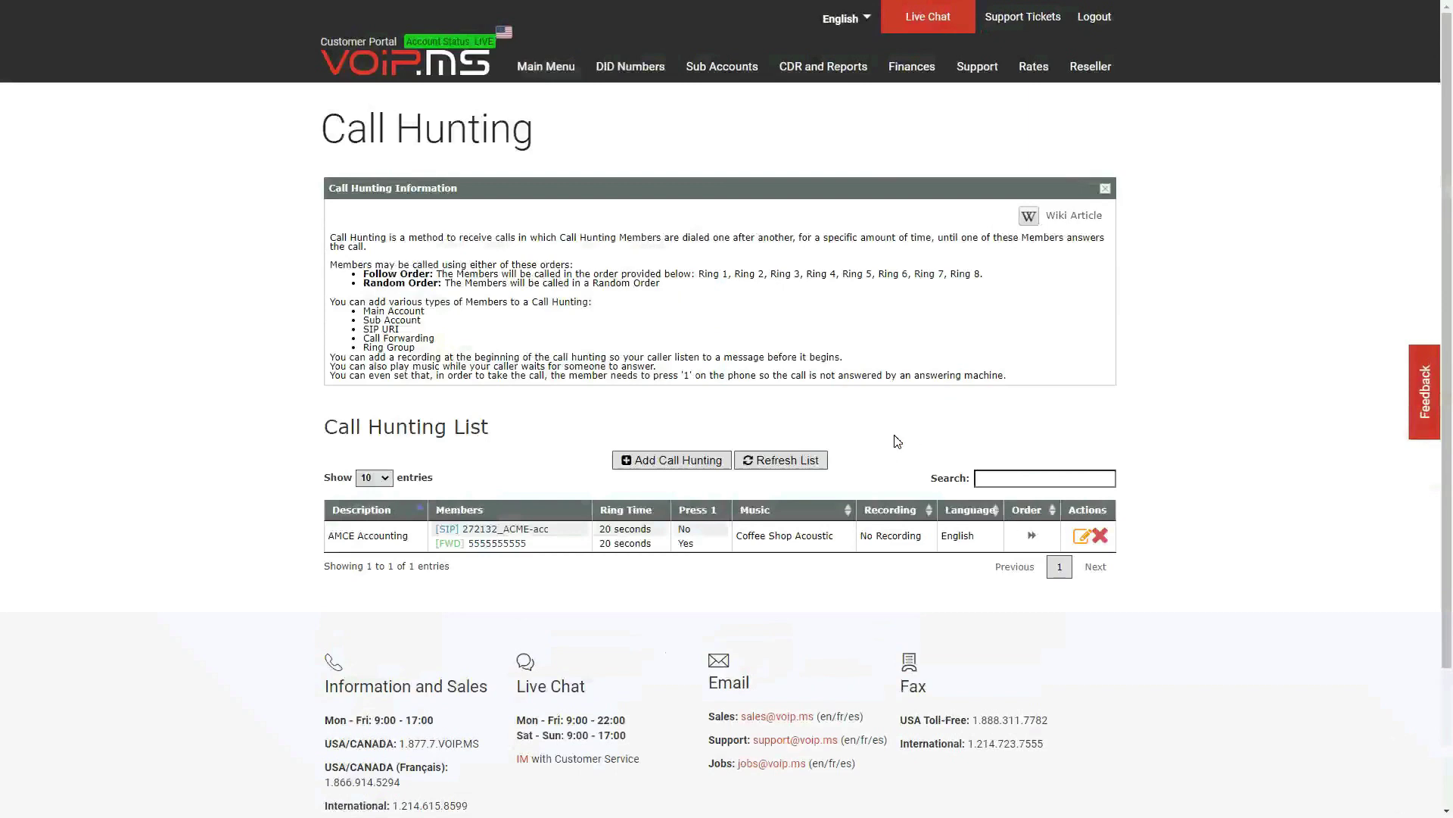
click(1082, 538)
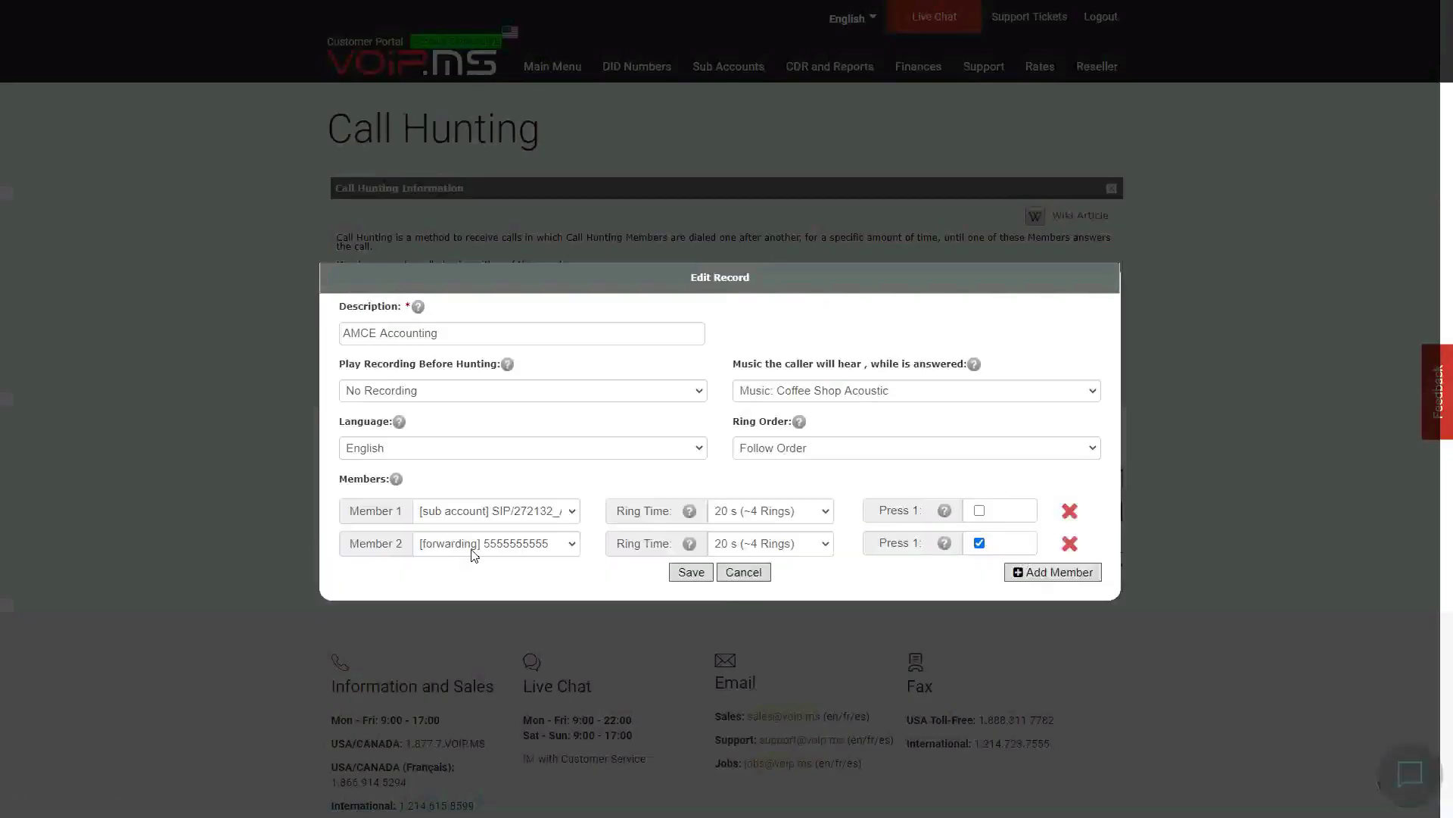
Examine the available choices for Member 2 and the ring order in the AMCE Accounting call hunting record
click(478, 543)
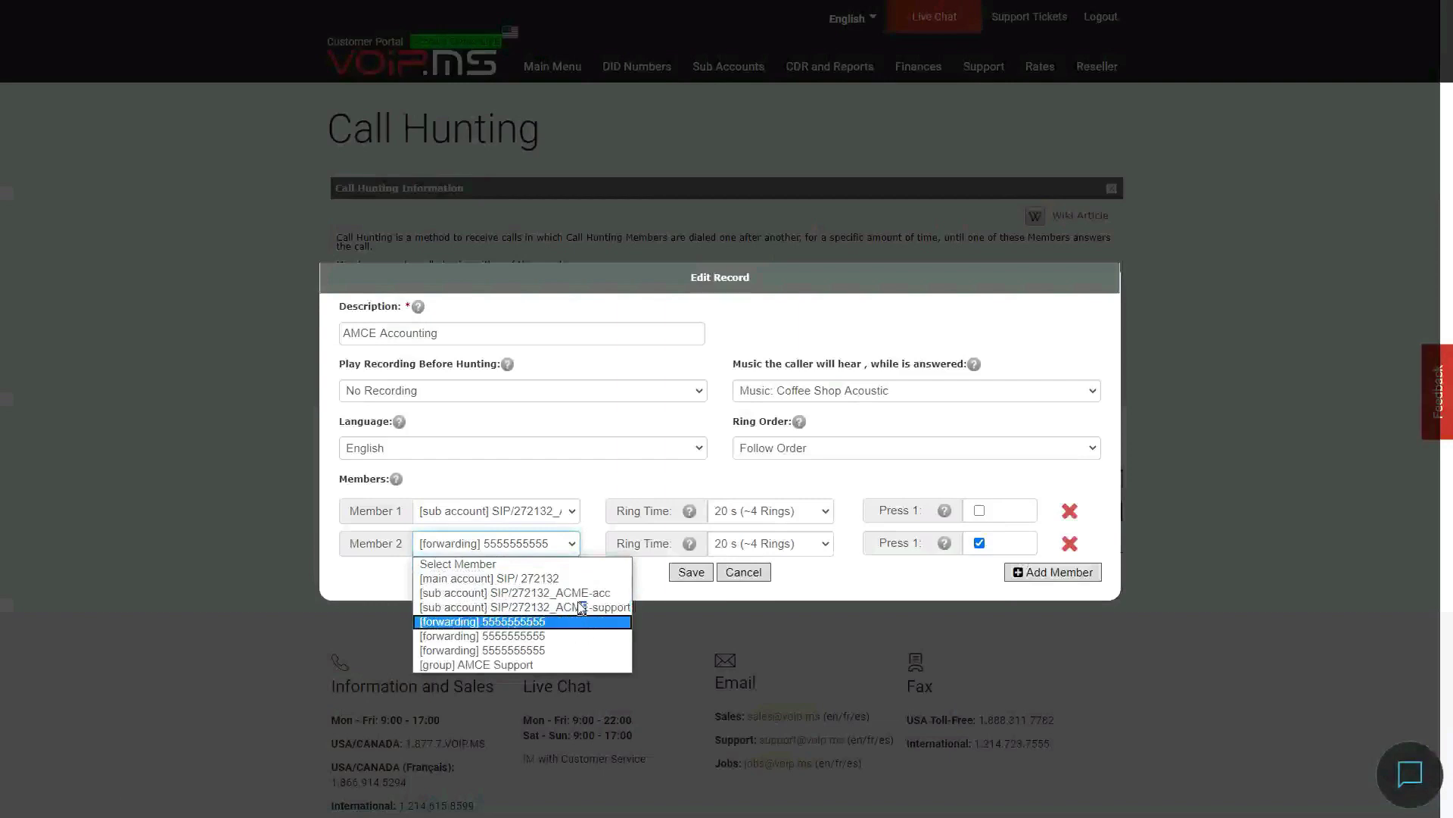
click(539, 483)
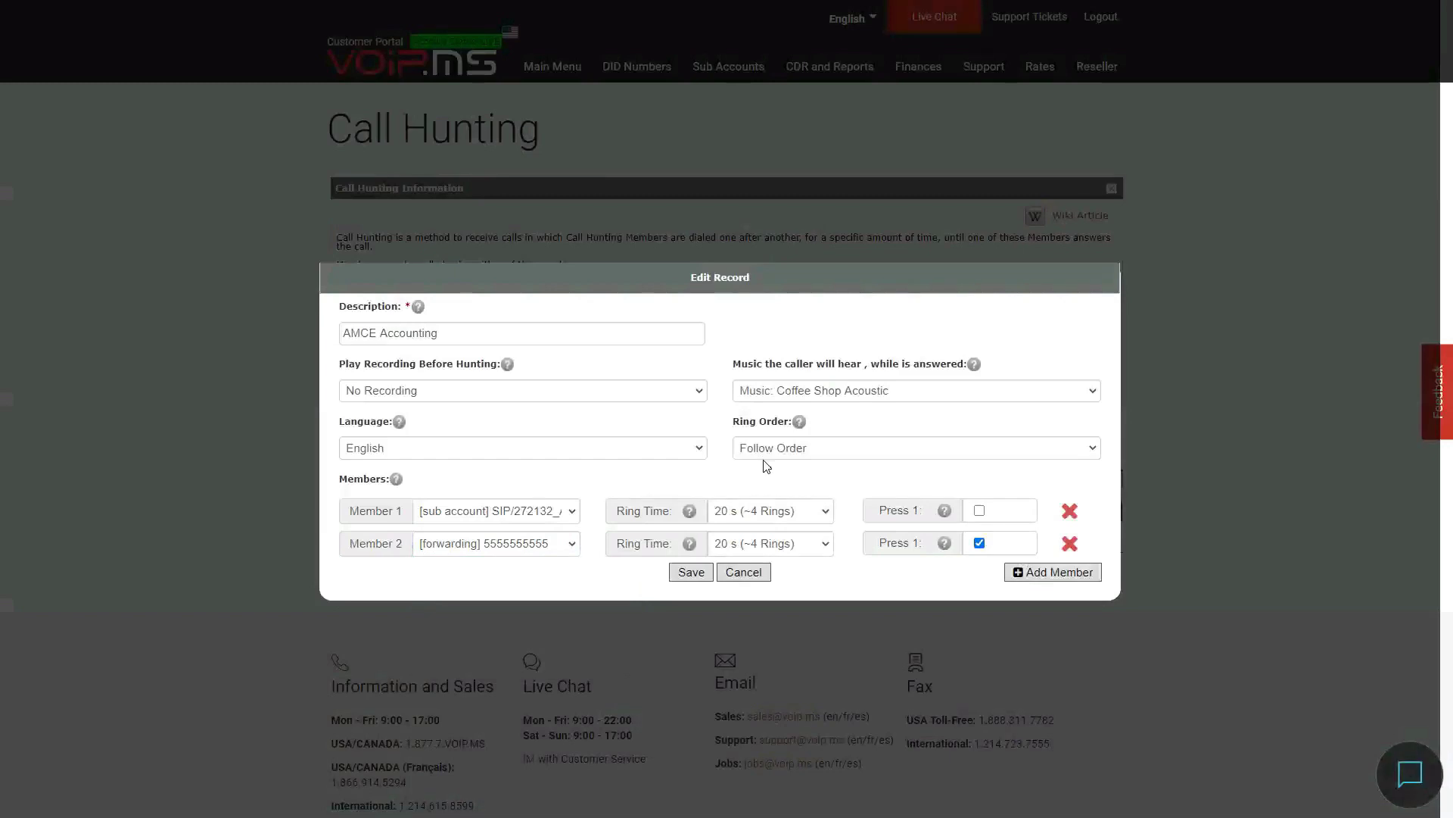
click(811, 452)
click(682, 492)
click(894, 454)
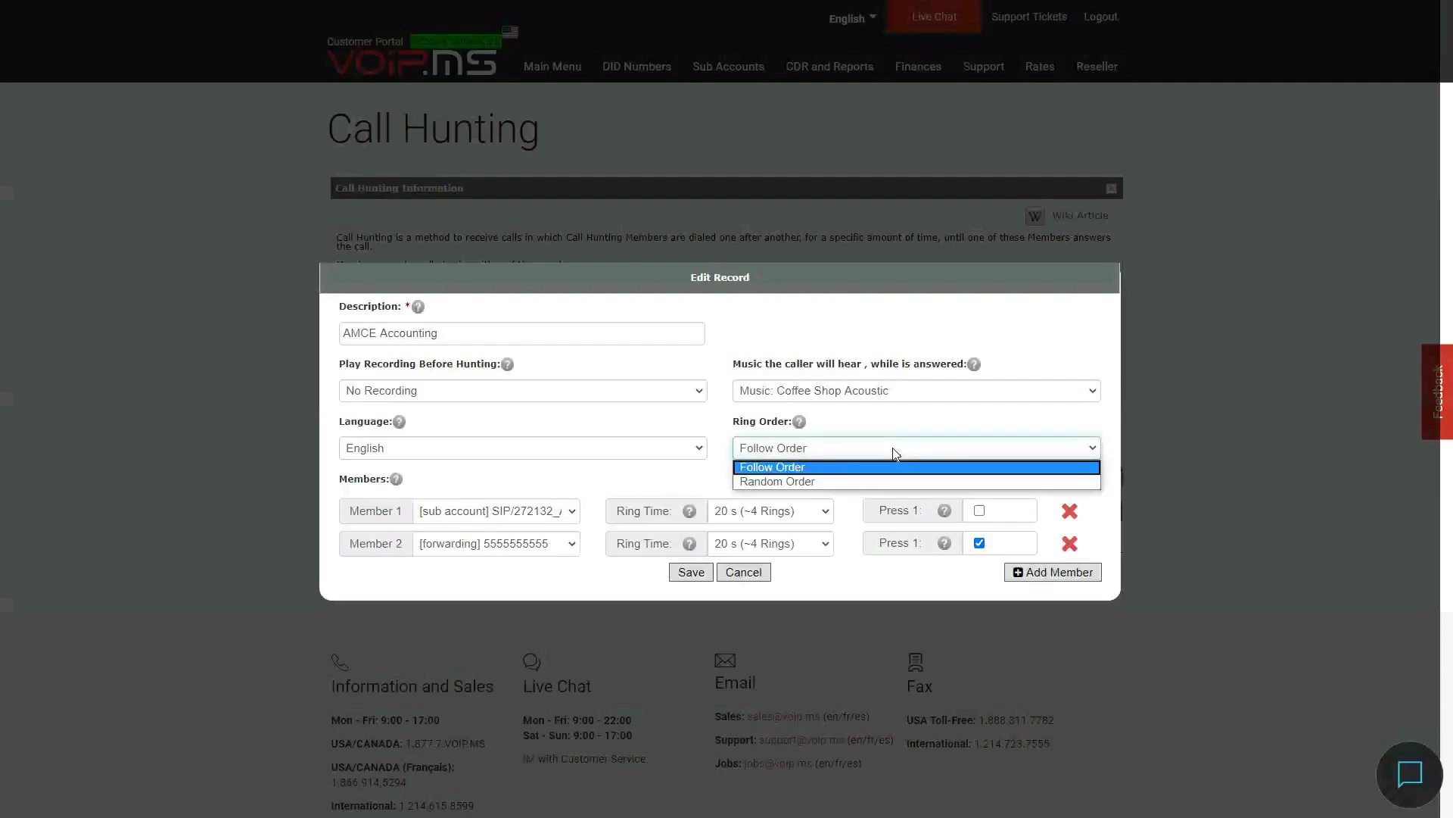
click(760, 317)
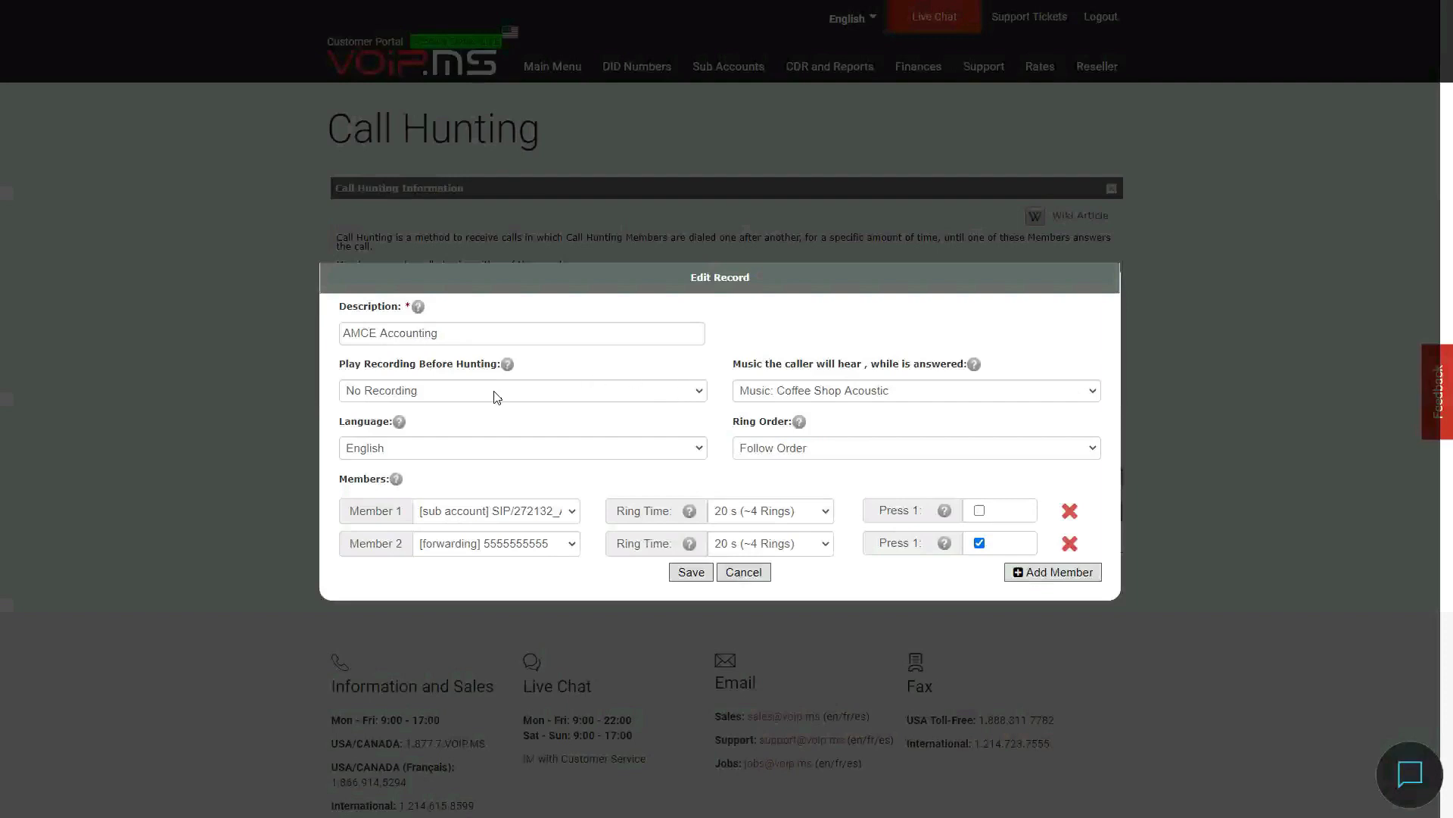
Check the choices for playing a recording before hunting, and close the AMCE Accounting record without saving
click(594, 395)
click(593, 397)
click(663, 364)
click(748, 573)
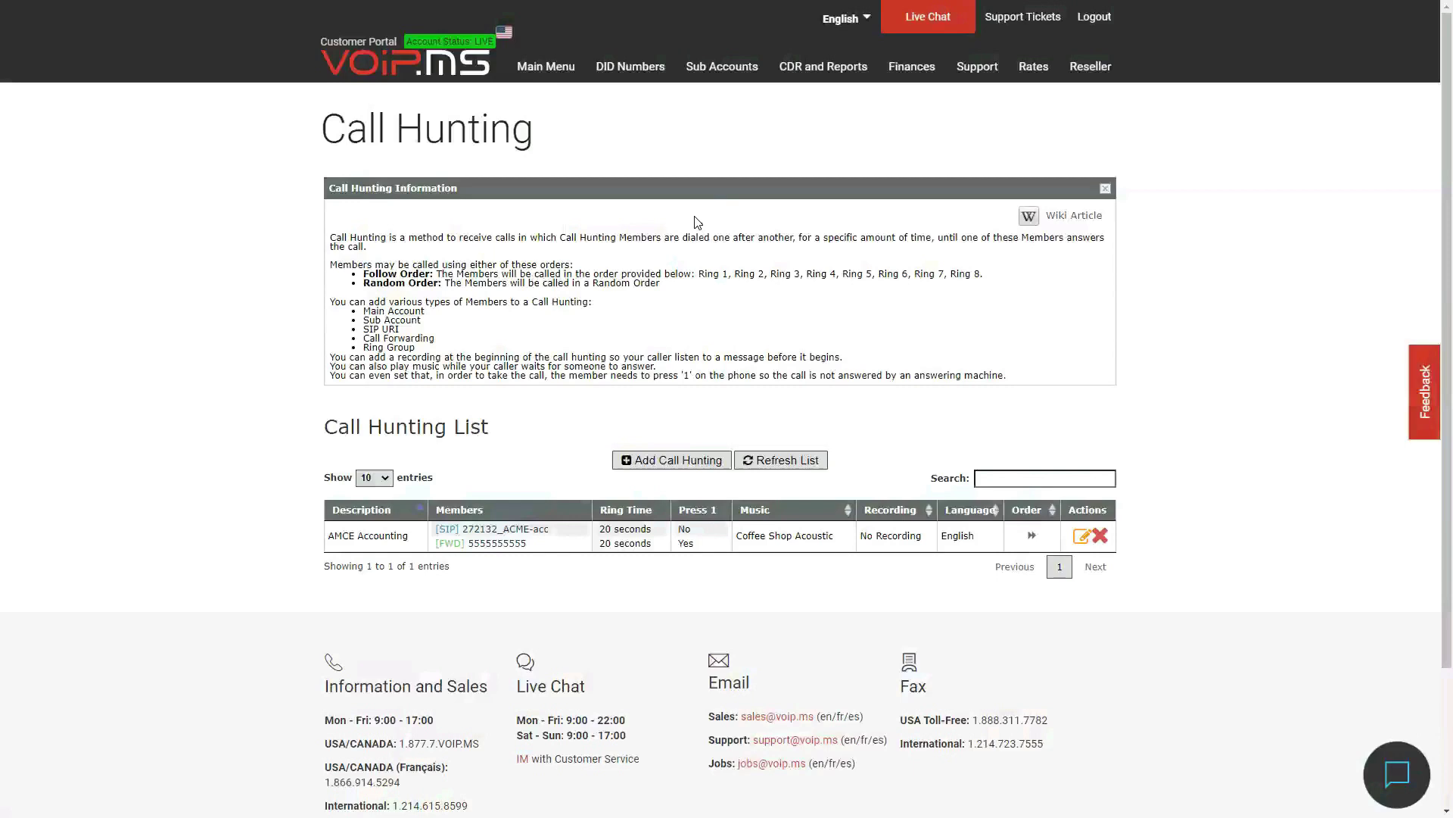
Open the AMCE Main Greeting IVR from the Digital Receptionist page
mouse_move(627, 68)
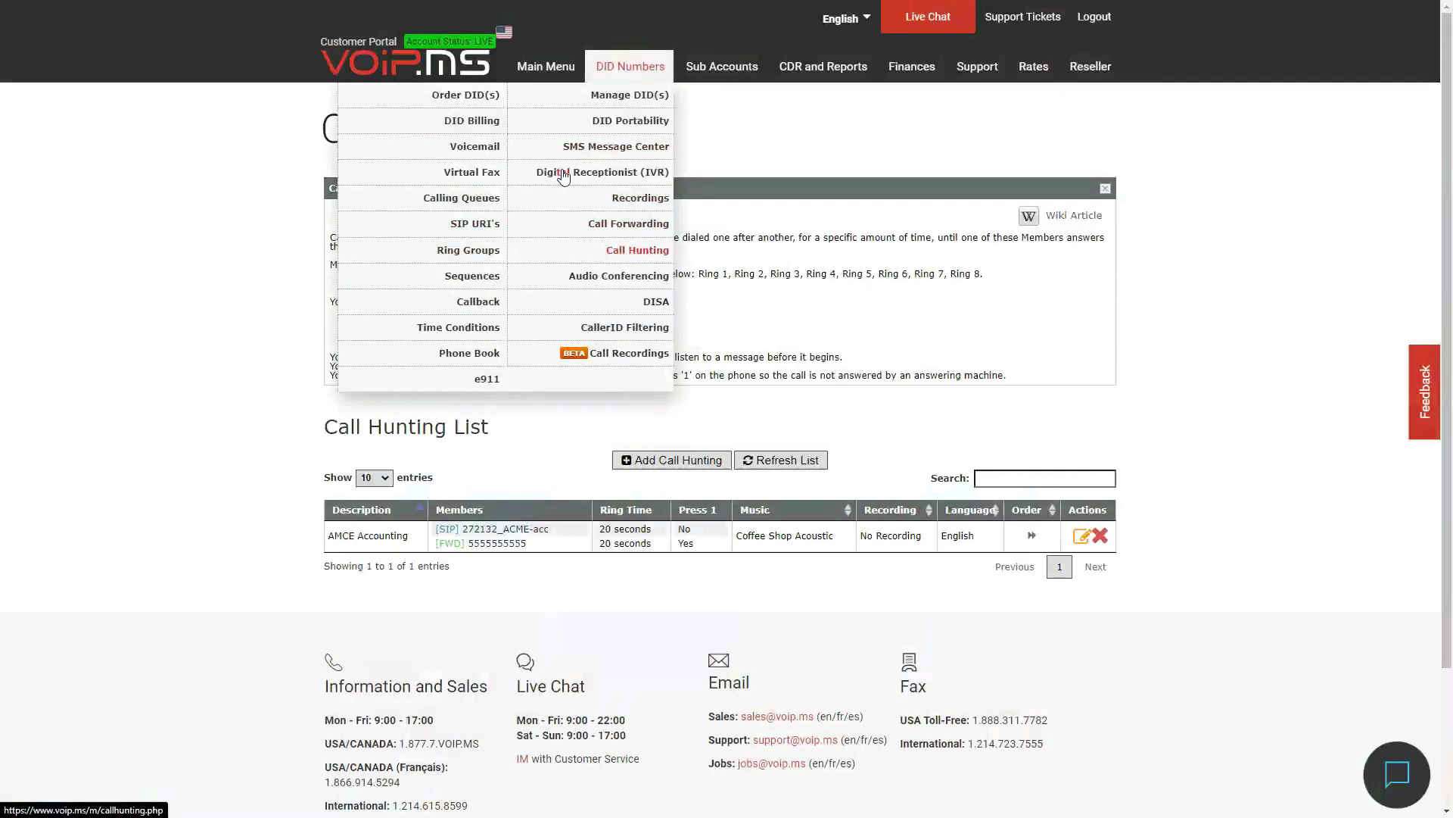
click(591, 180)
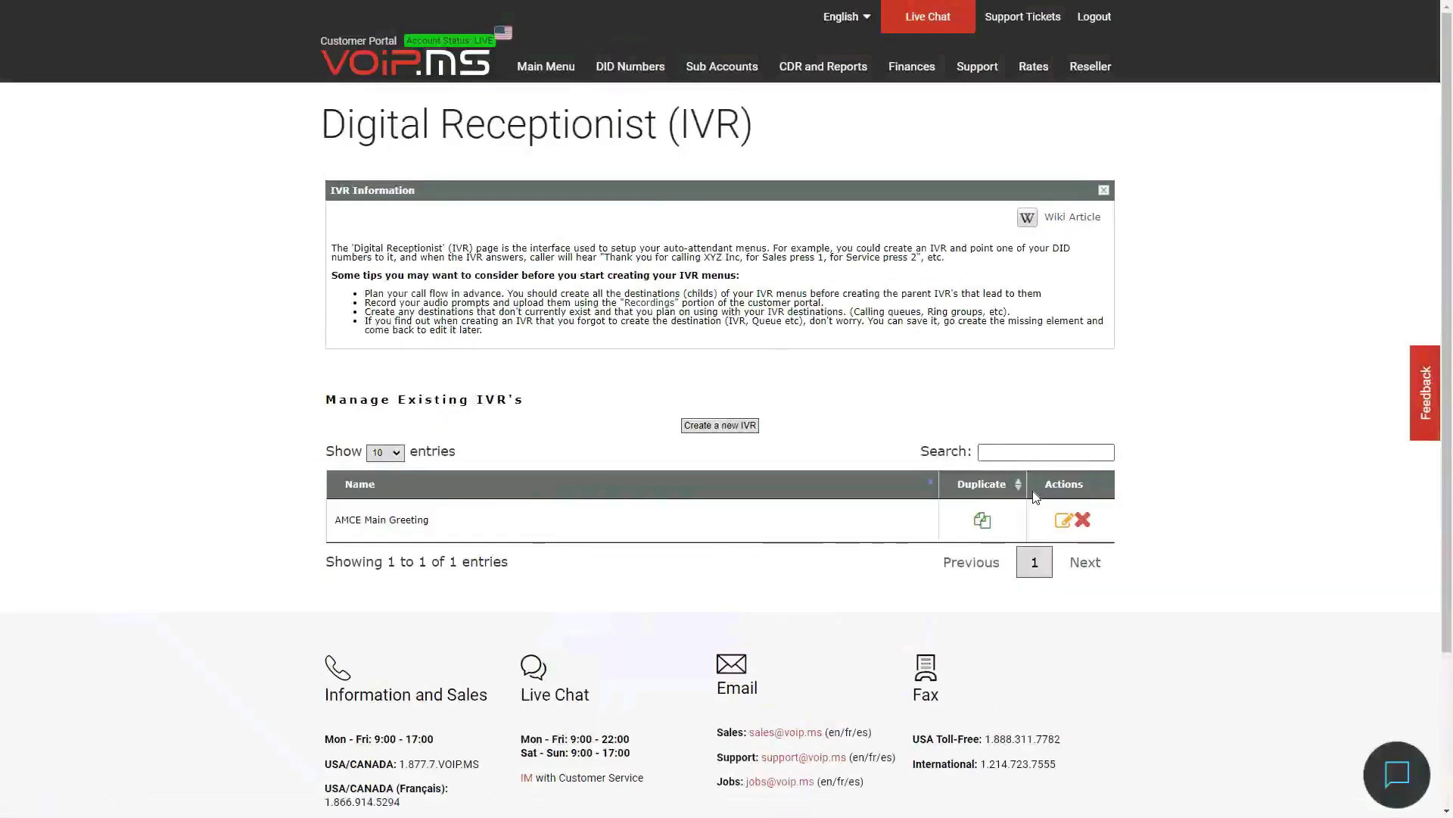
click(1062, 522)
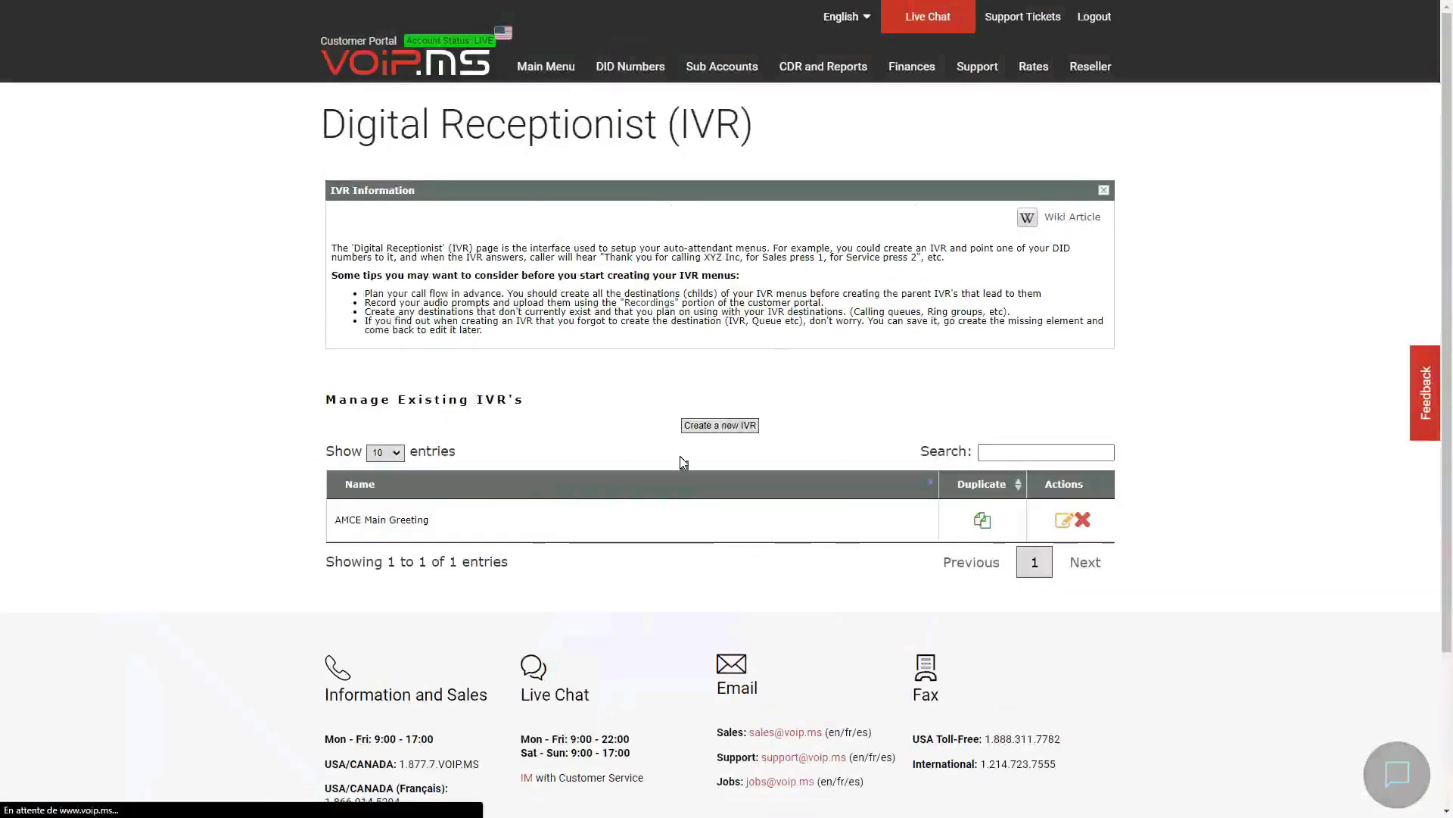
Review the AMCE Main Greeting's general settings and the destinations assigned to digits 1, 2 and 3
scroll(698, 458, down, 1)
scroll(698, 458, down, 1)
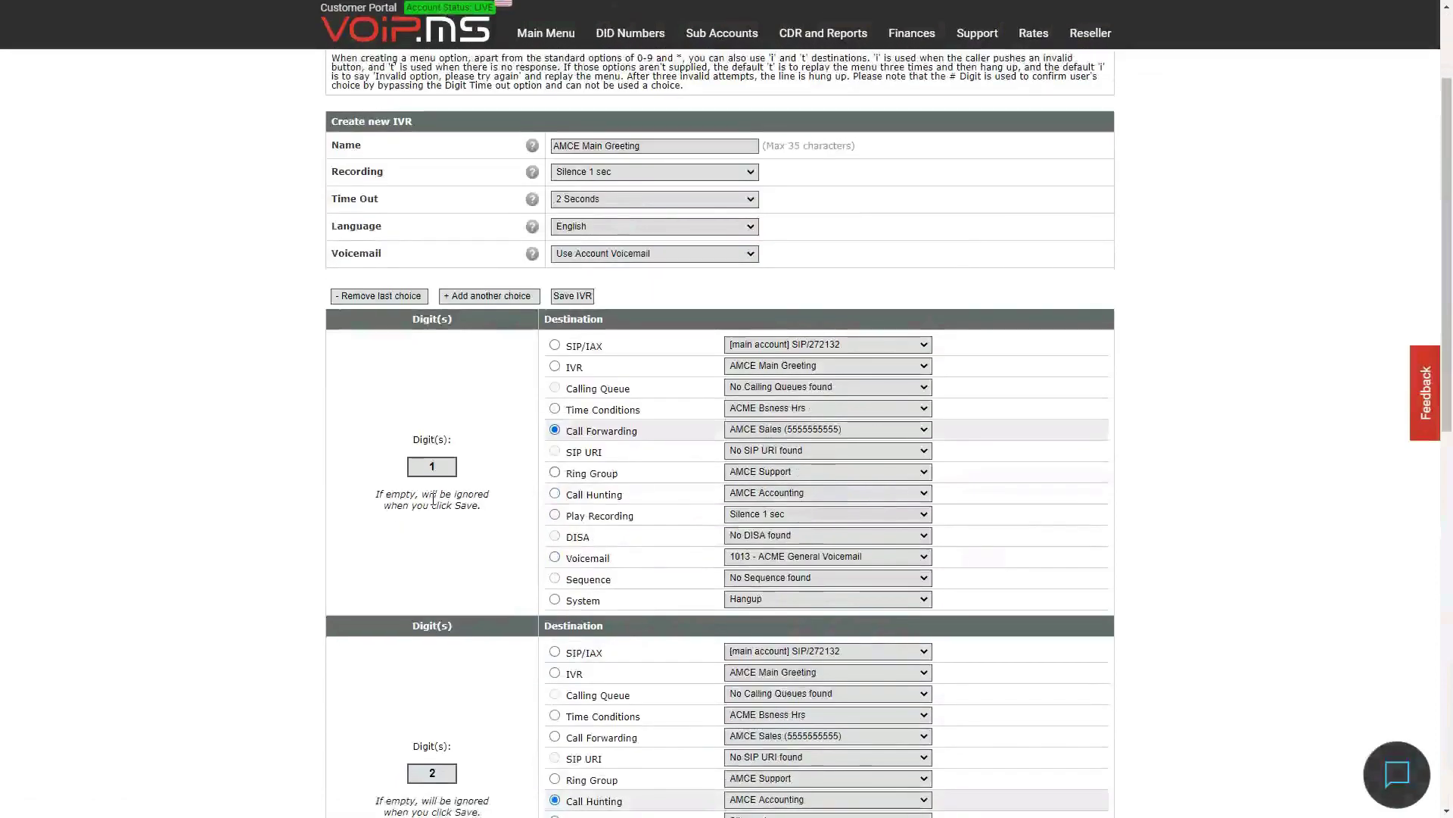
scroll(549, 467, down, 2)
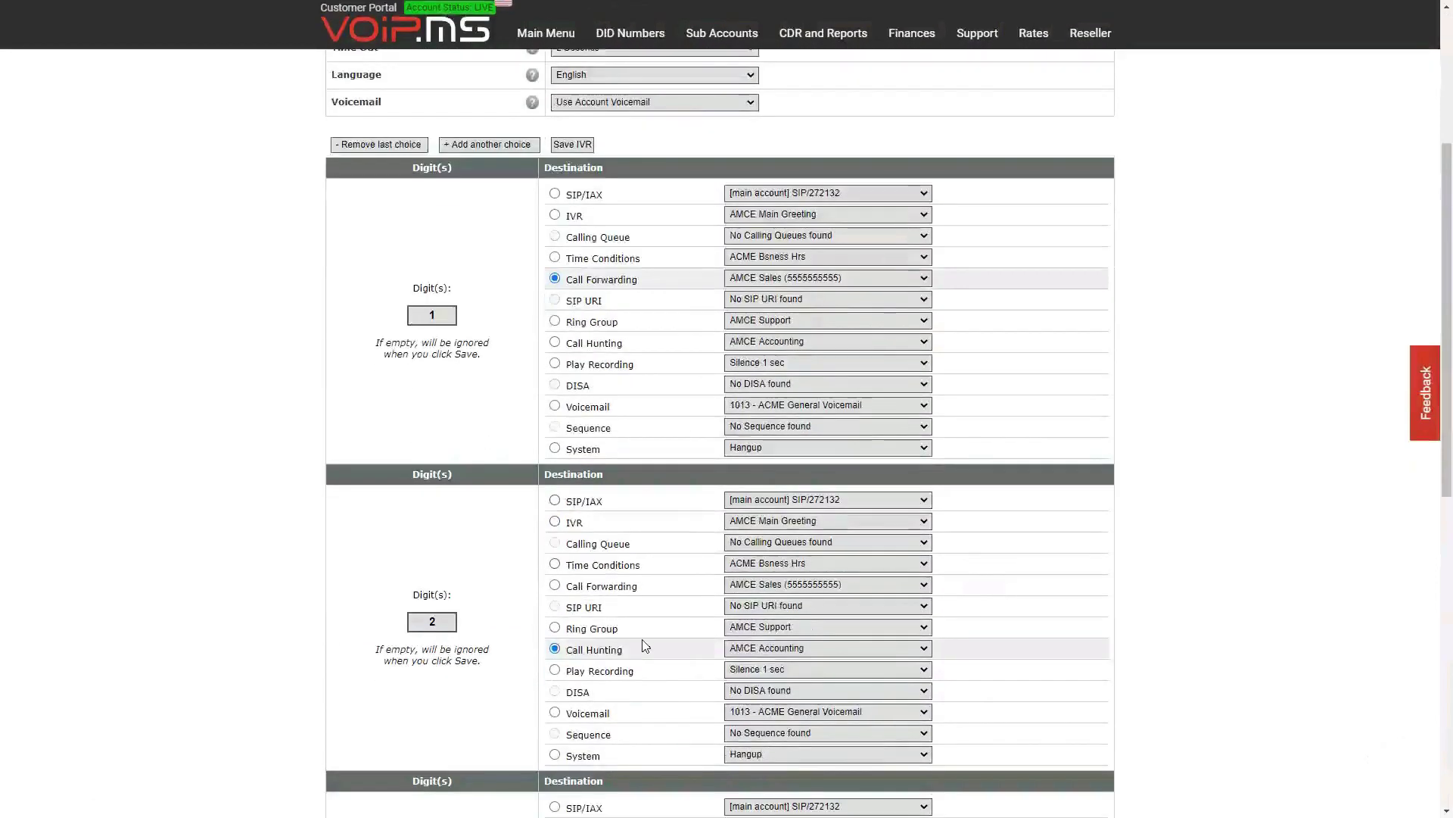
scroll(613, 585, down, 1)
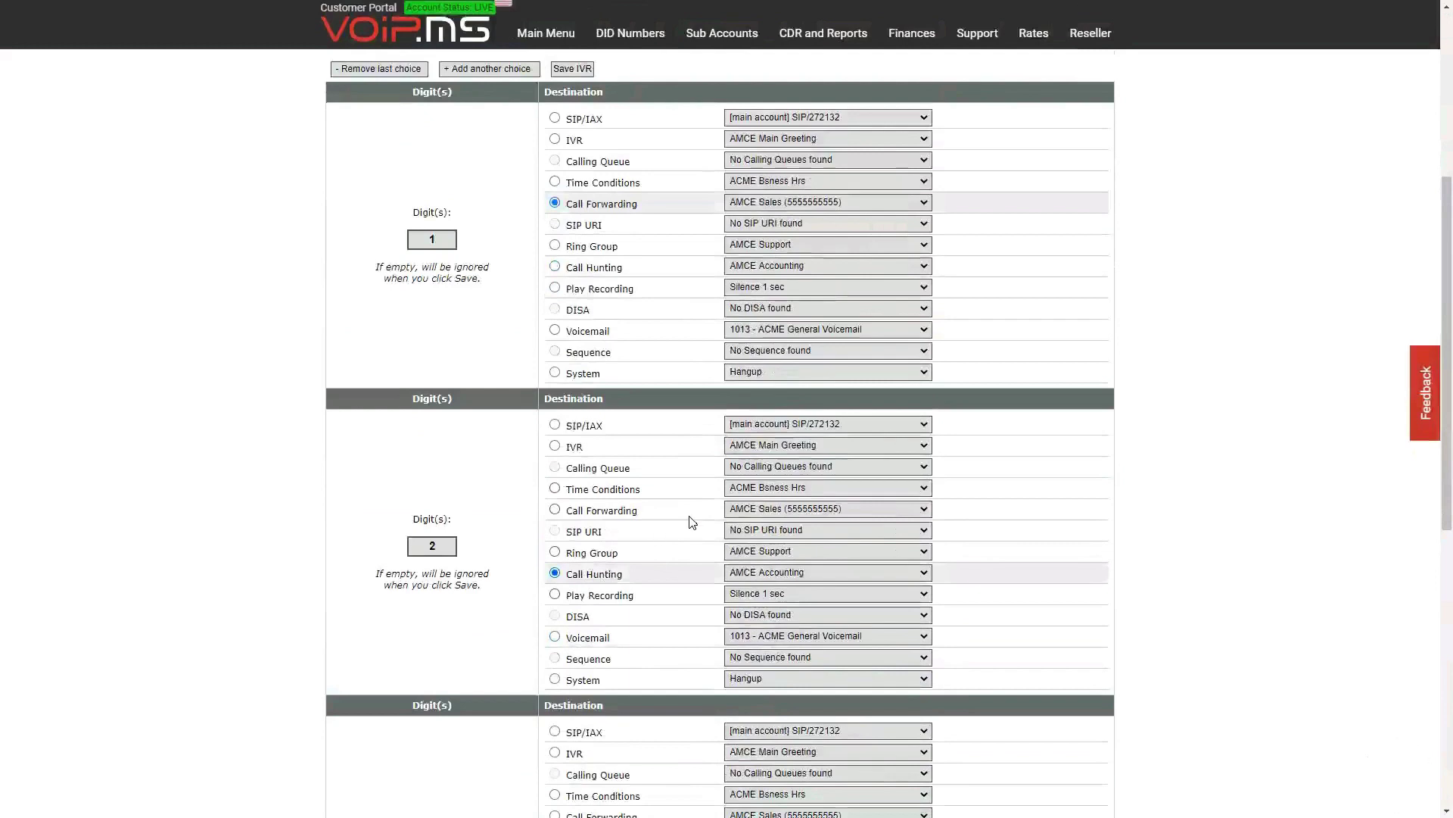
scroll(725, 507, down, 3)
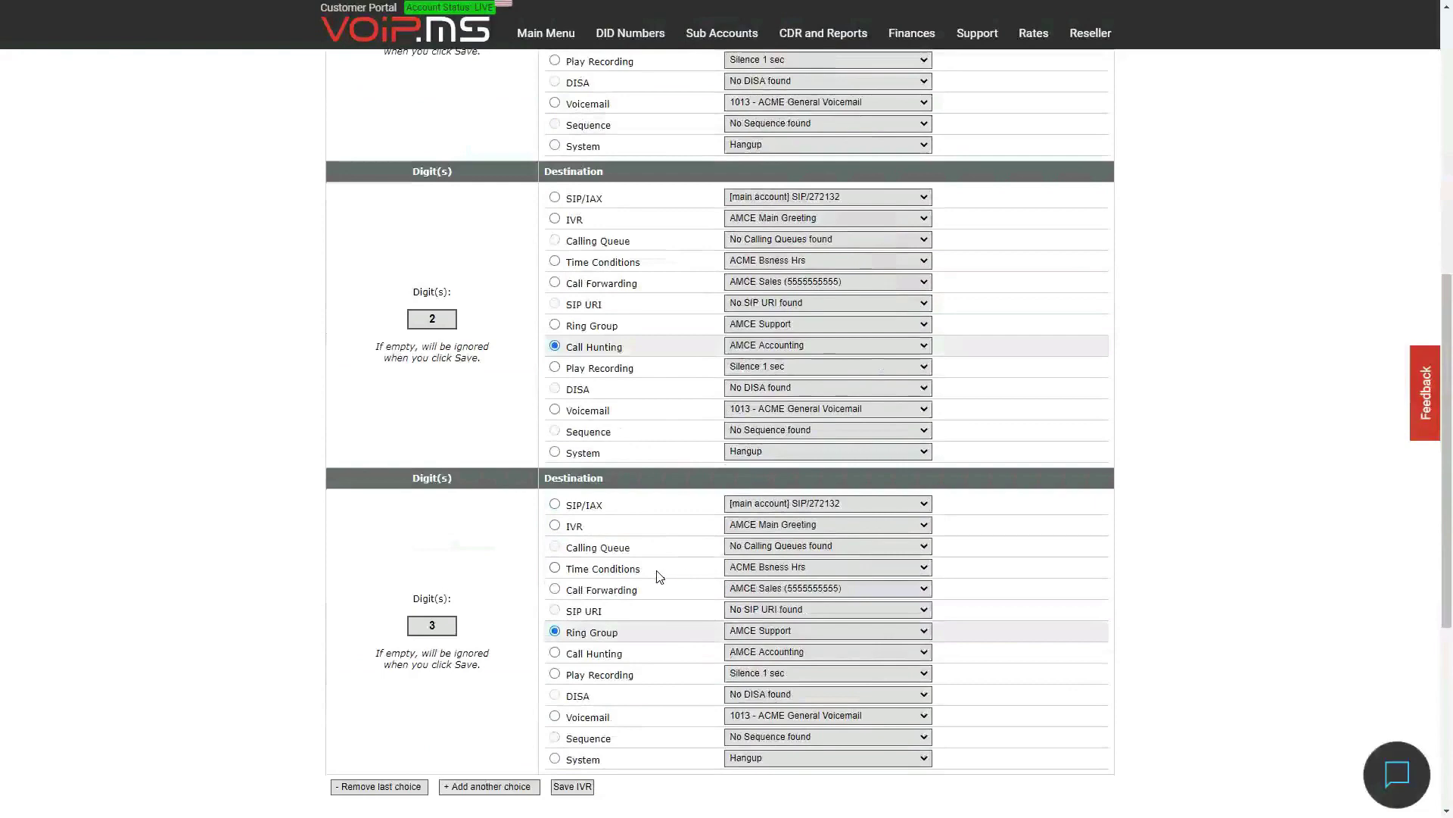
scroll(661, 589, down, 3)
scroll(654, 589, up, 9)
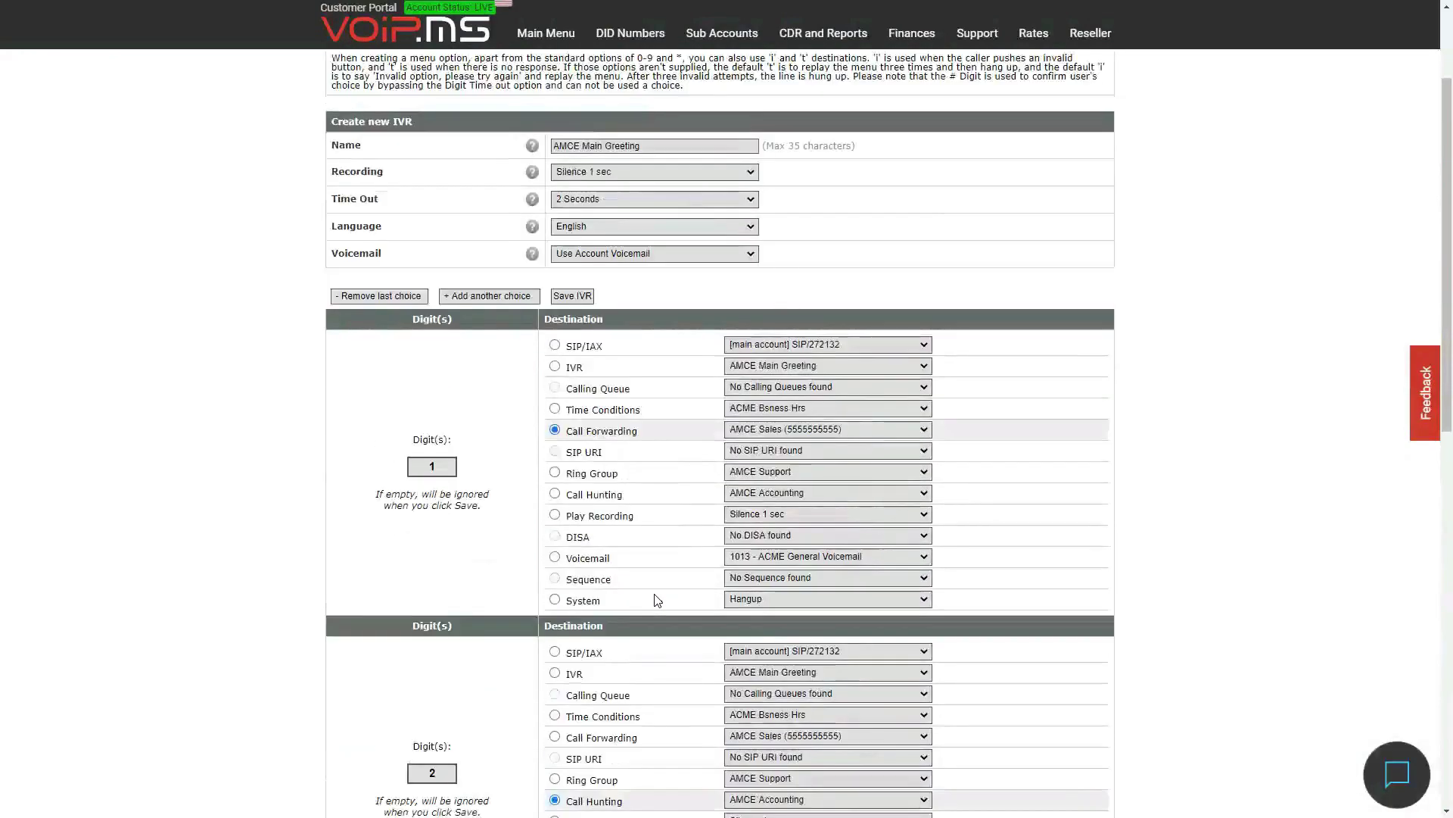
scroll(685, 371, up, 2)
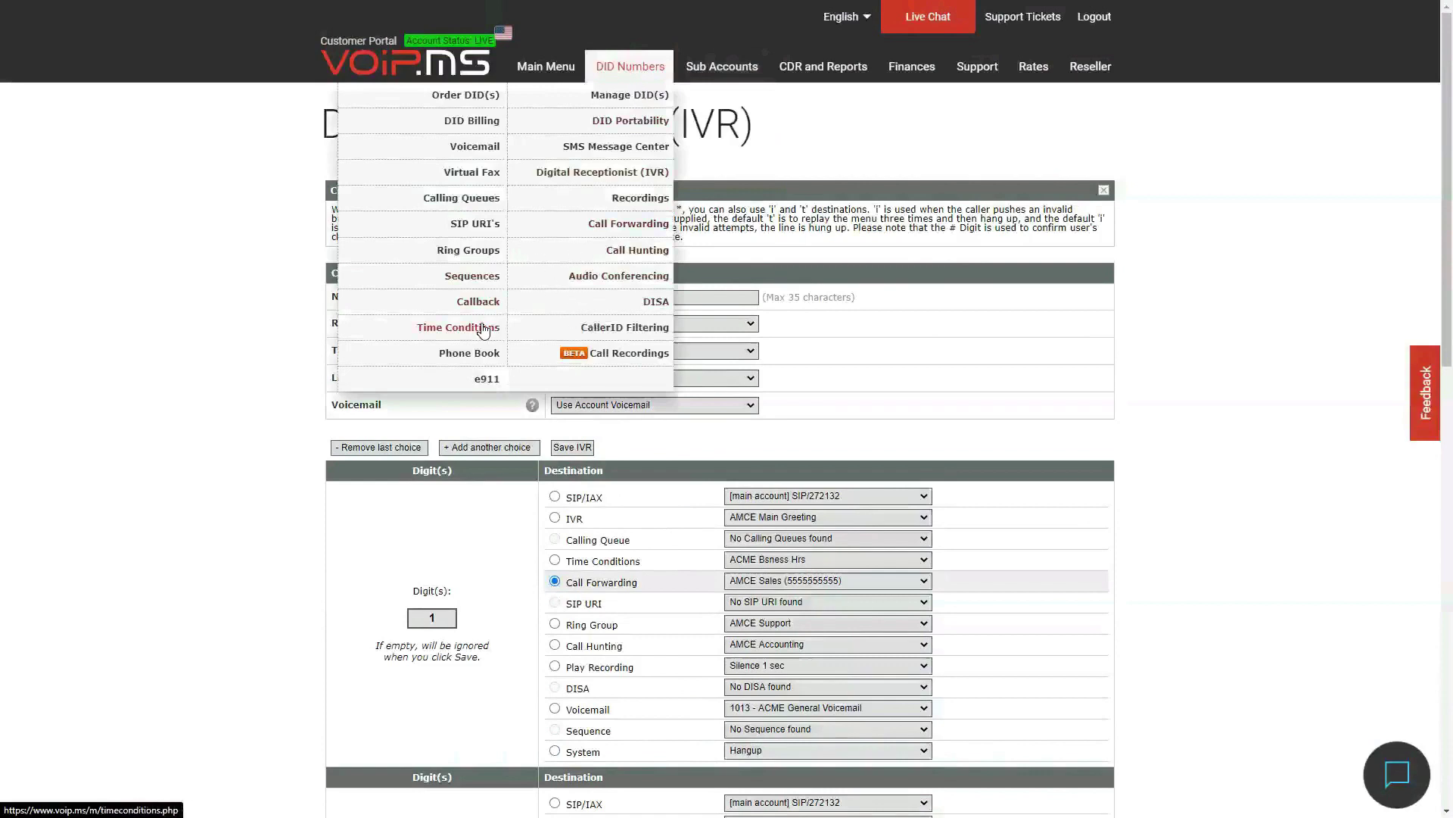
Go to the Voicemail page and open the new voicemail account form in advanced mode
click(476, 147)
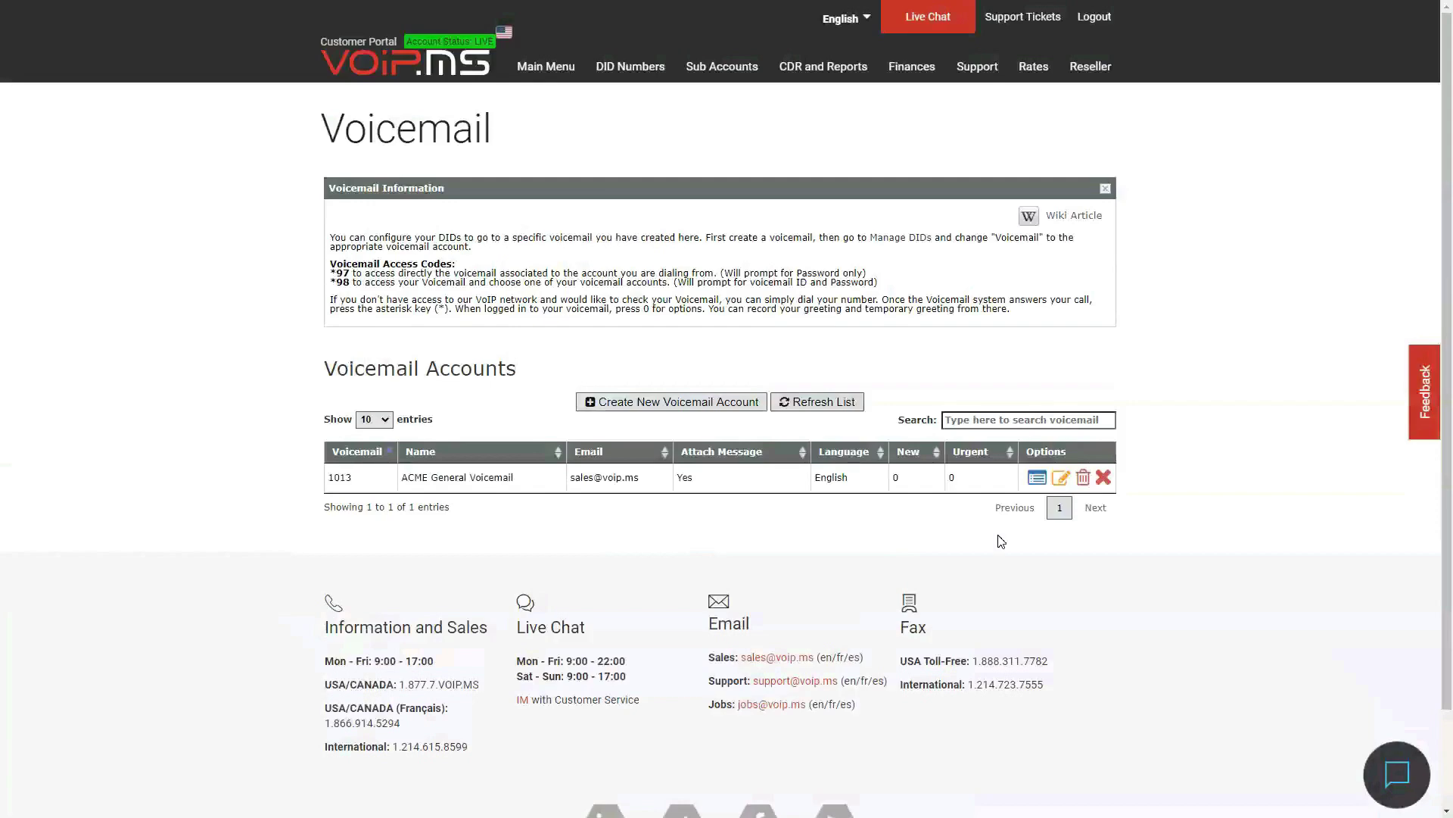
click(686, 404)
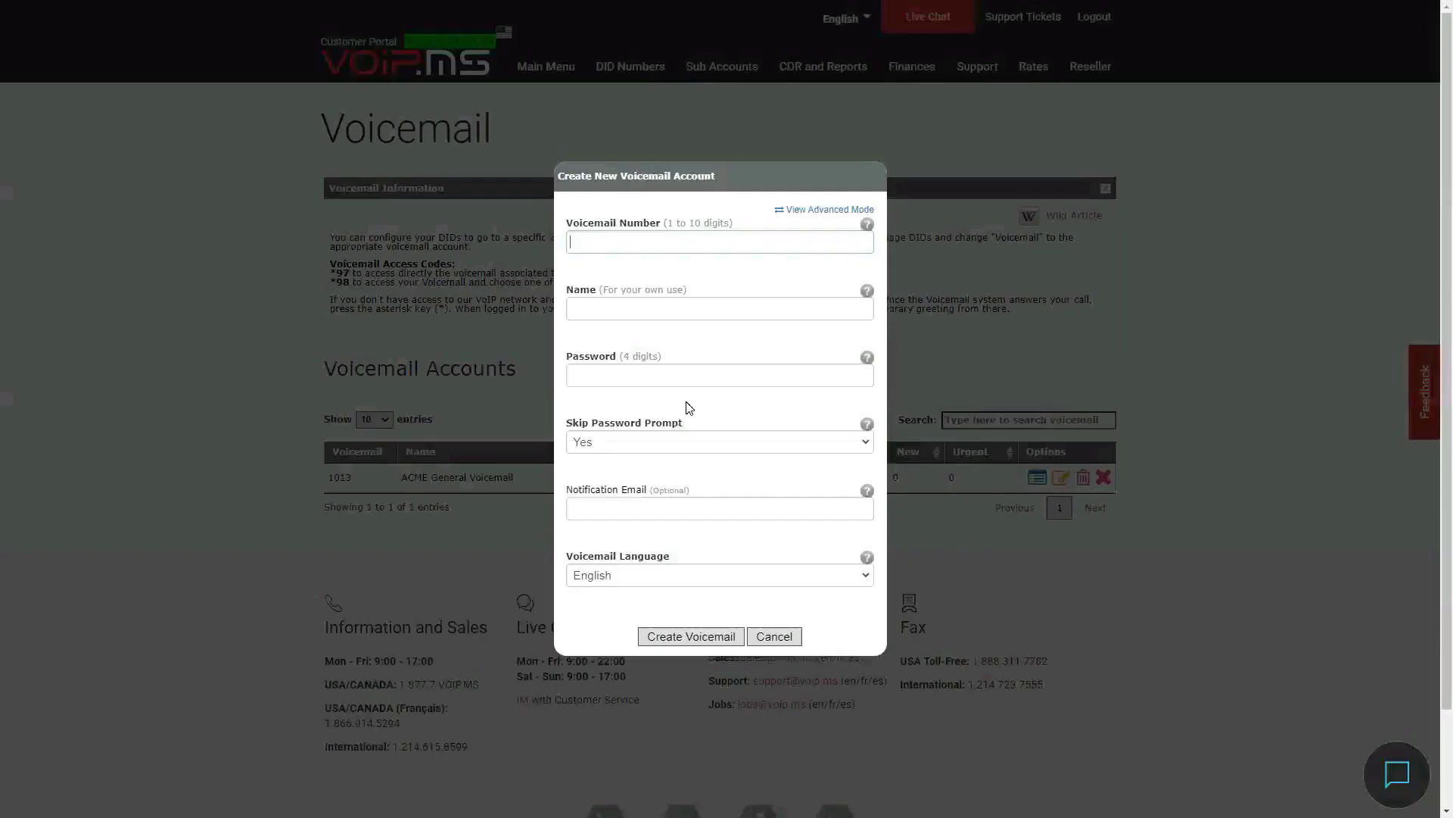
click(837, 210)
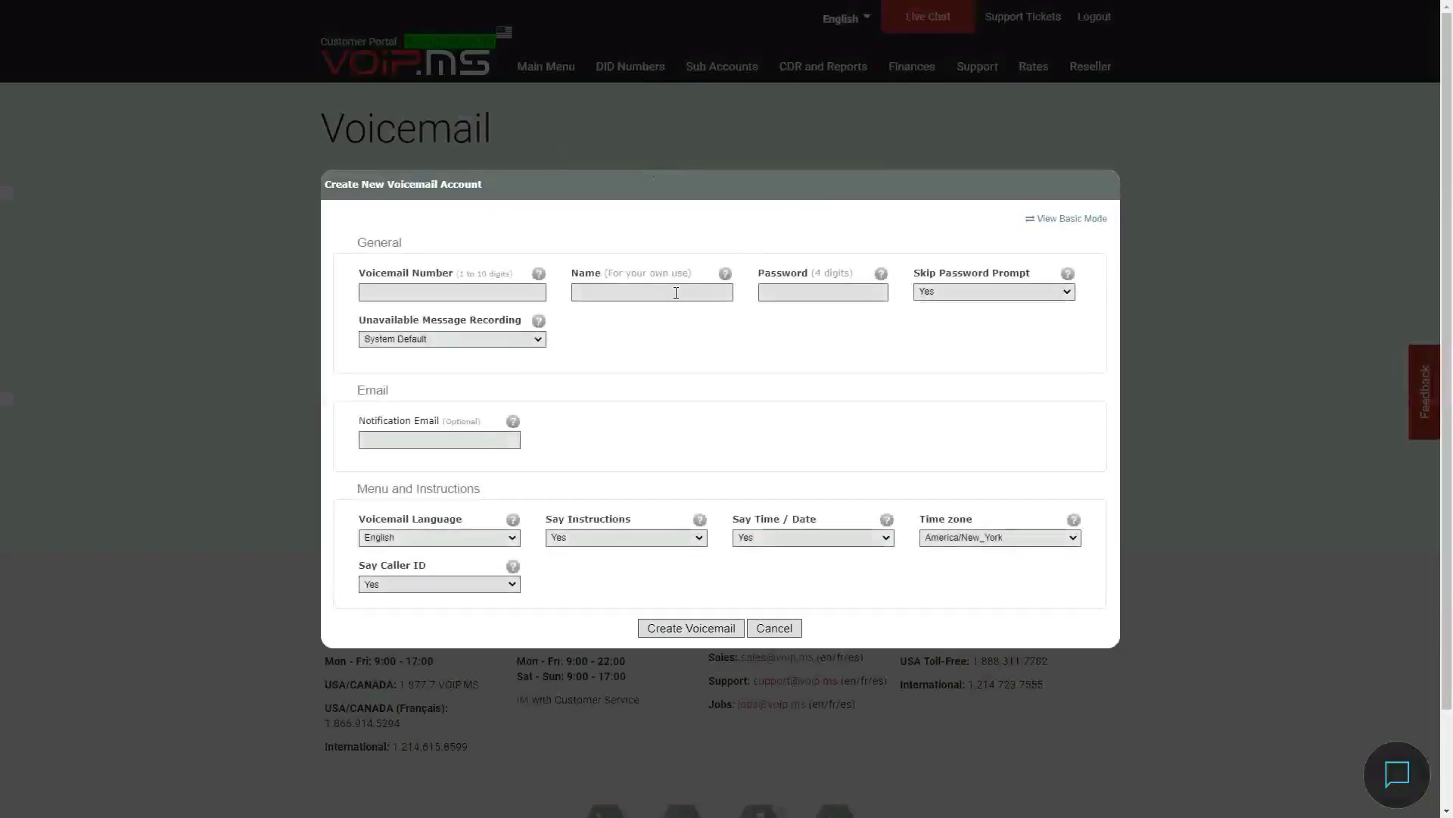
Examine the new voicemail account's general, email and menu settings, and cancel without creating it
click(466, 291)
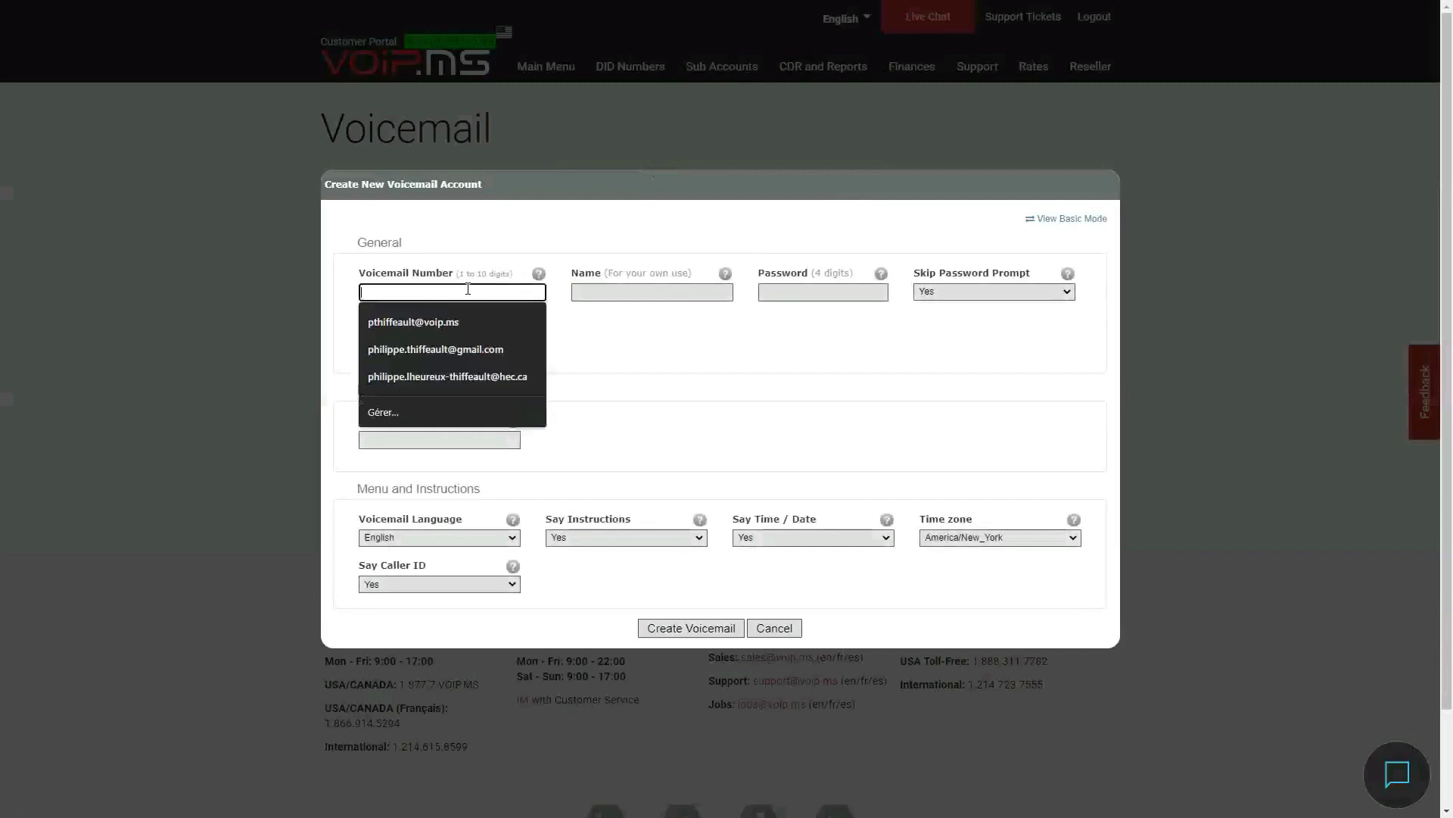
click(678, 389)
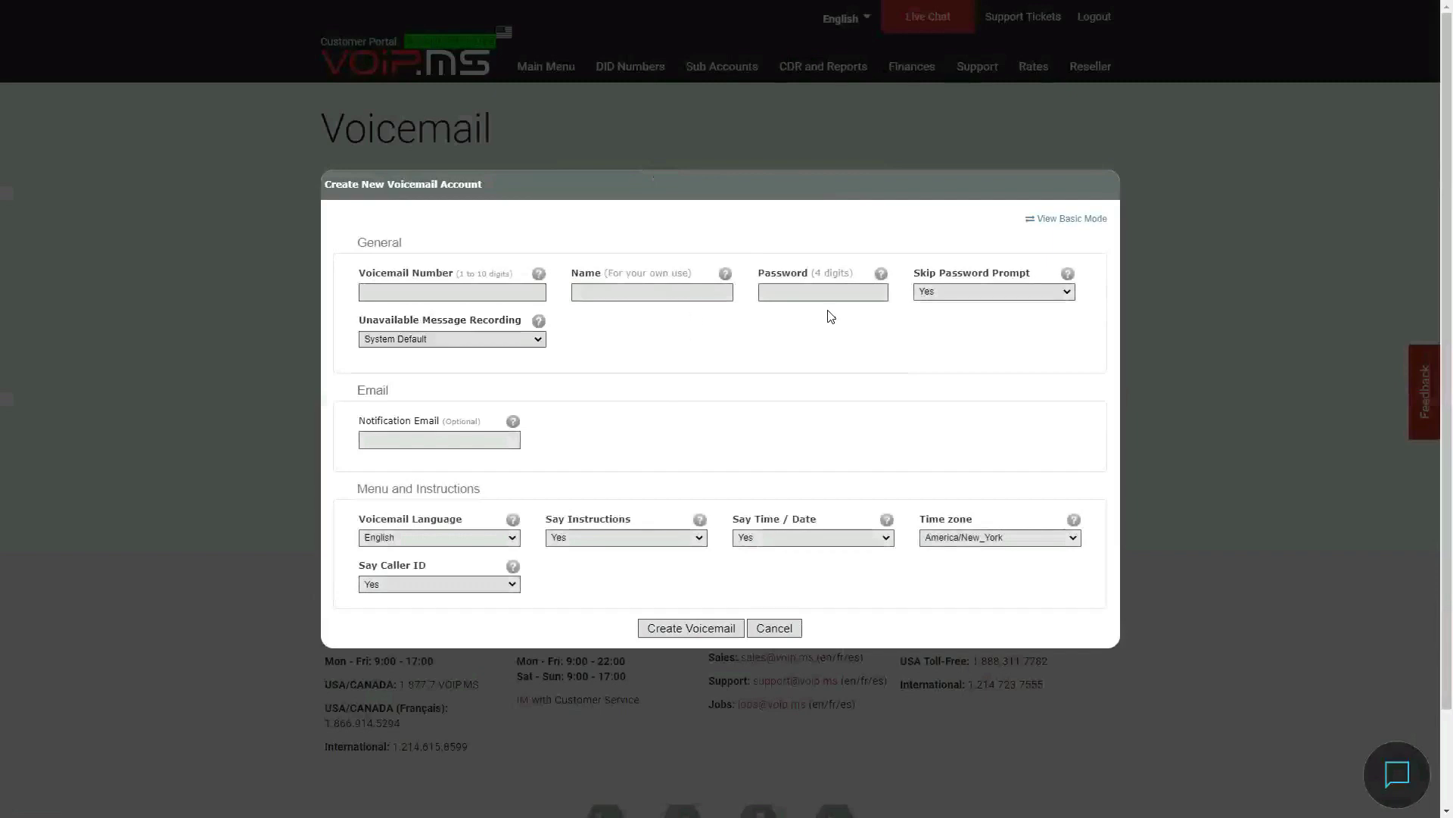
scroll(826, 311, down, 2)
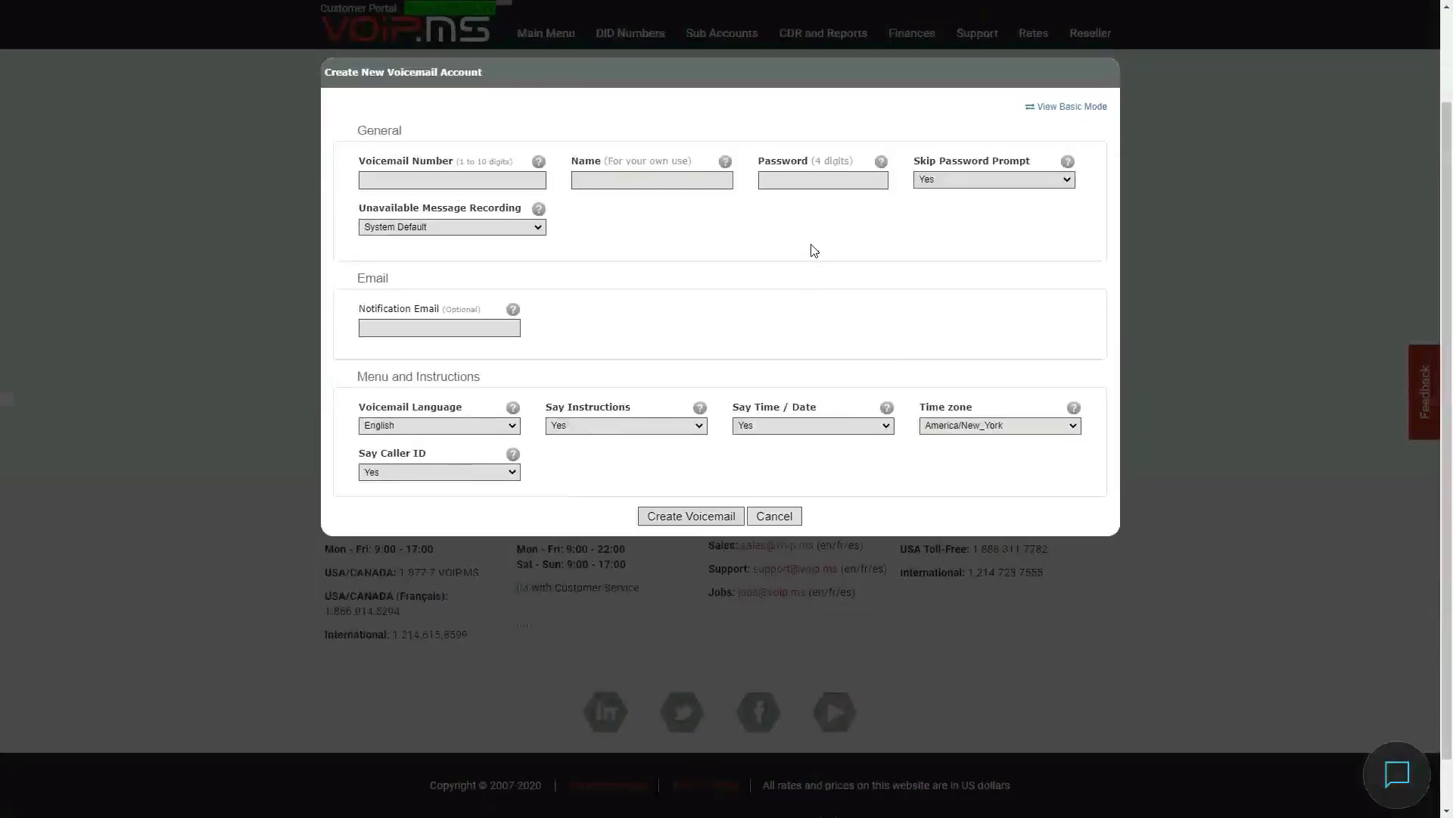
scroll(824, 307, up, 1)
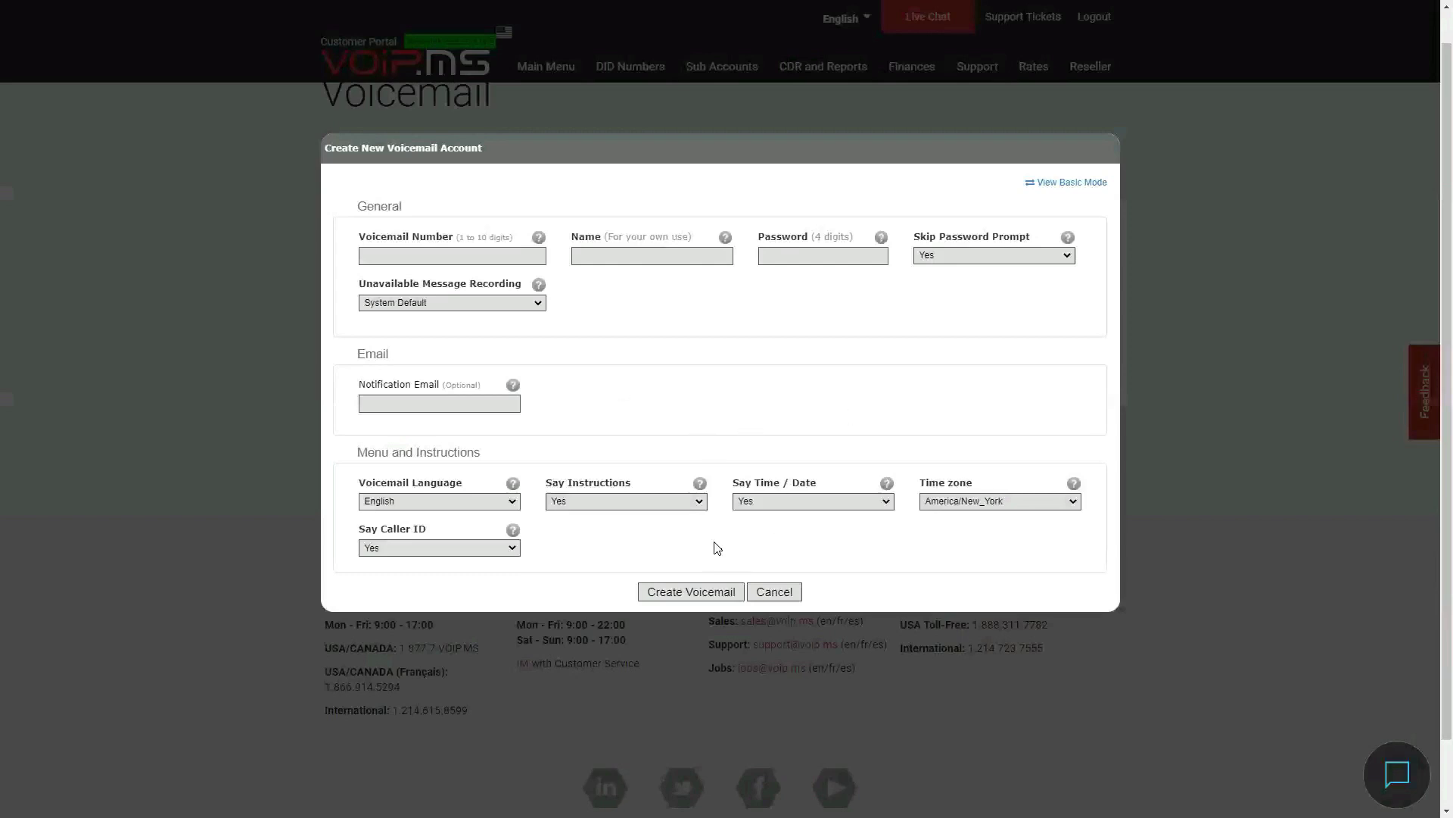
click(773, 592)
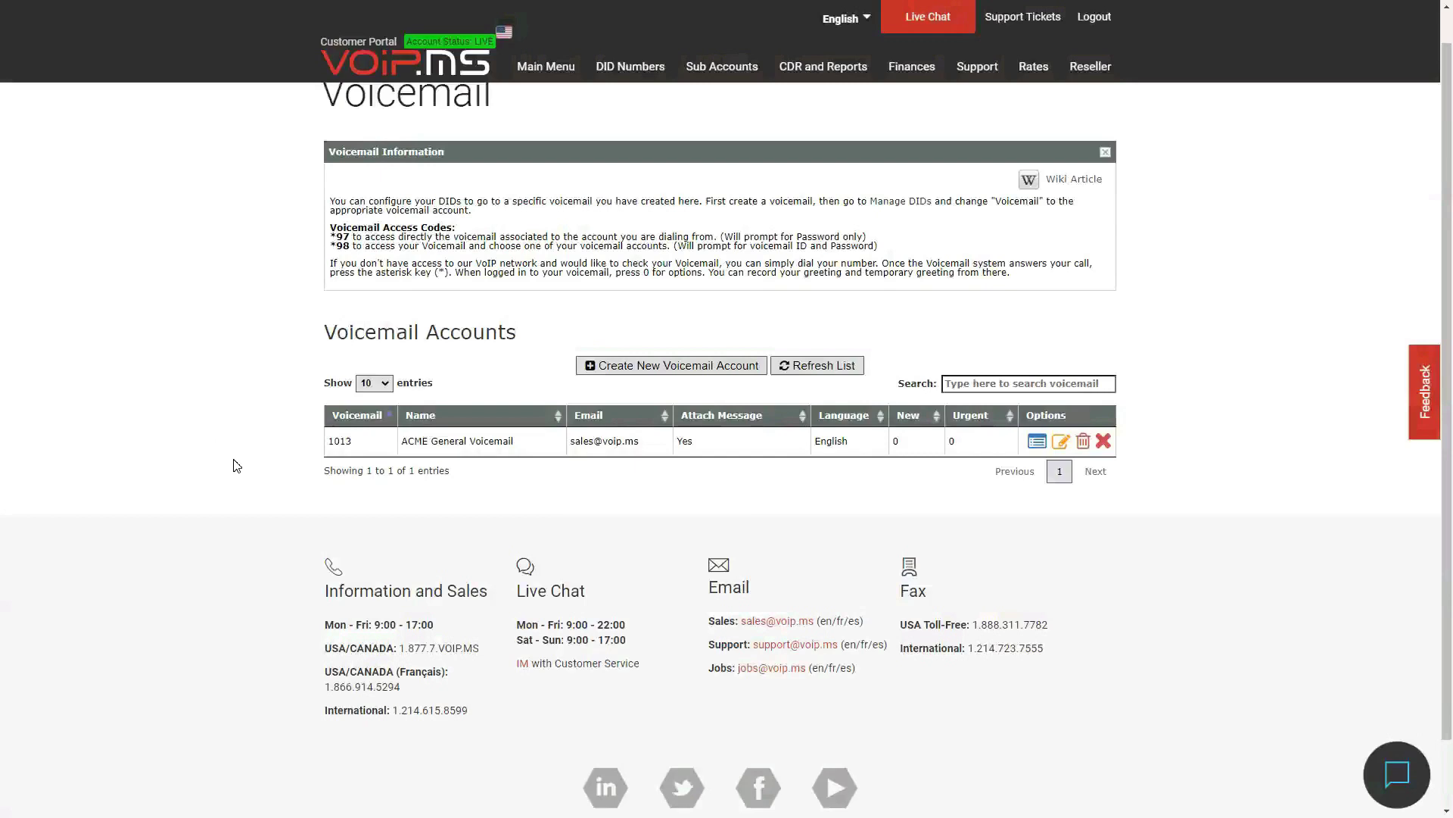
Open the DID ordering page and list the local Canadian rate centers in Quebec
mouse_move(647, 68)
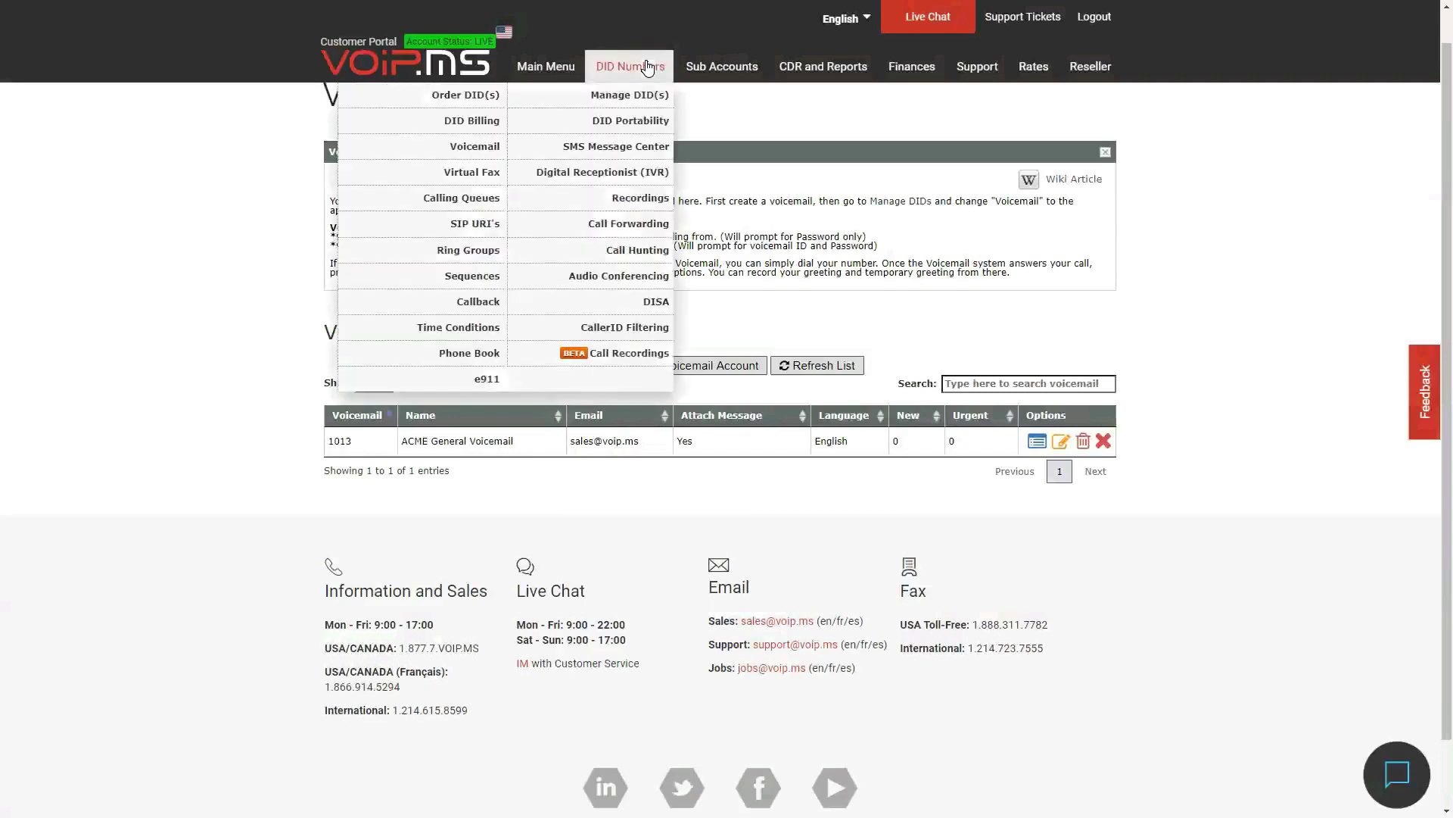
click(465, 97)
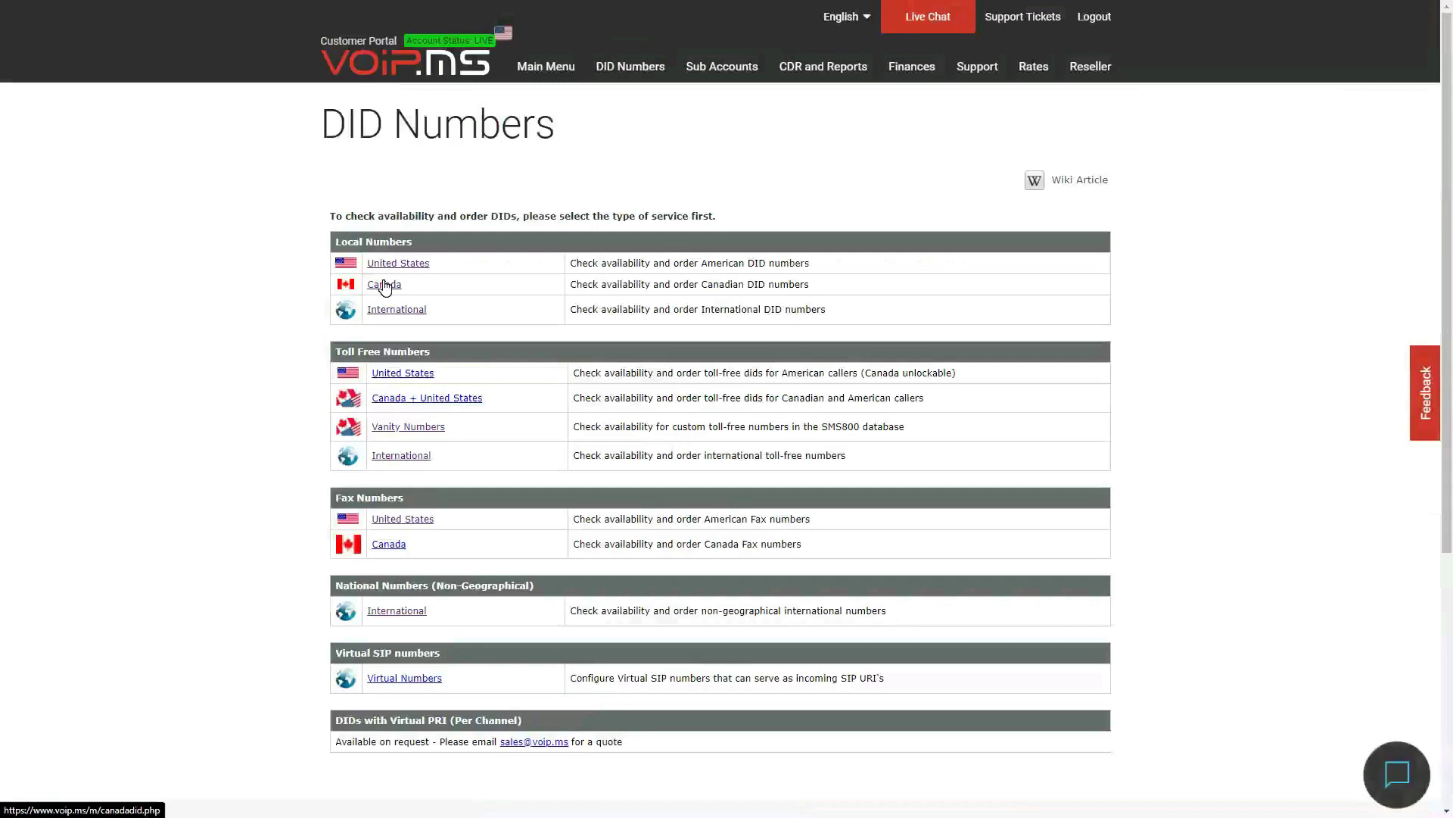
click(396, 309)
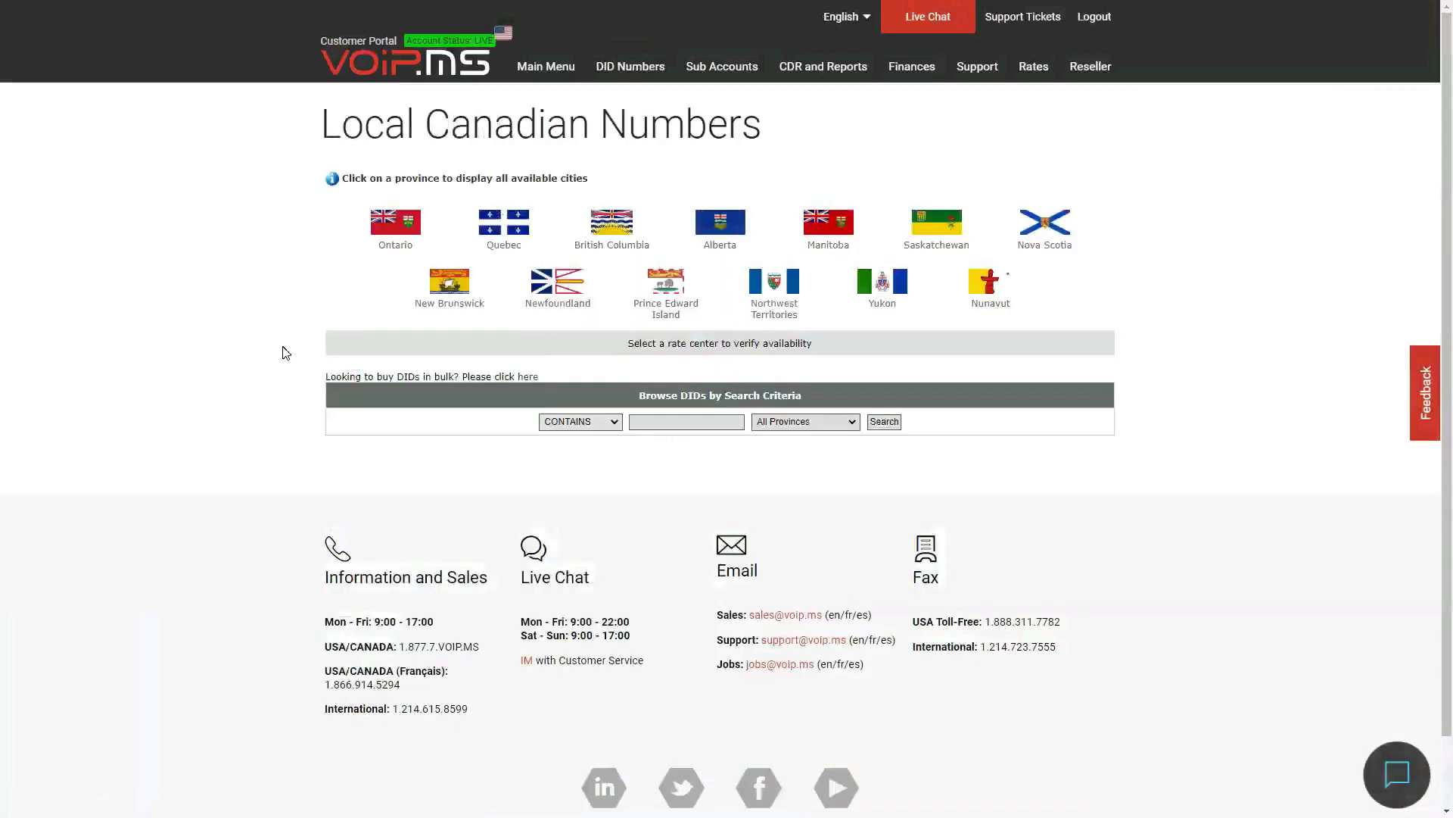
click(485, 231)
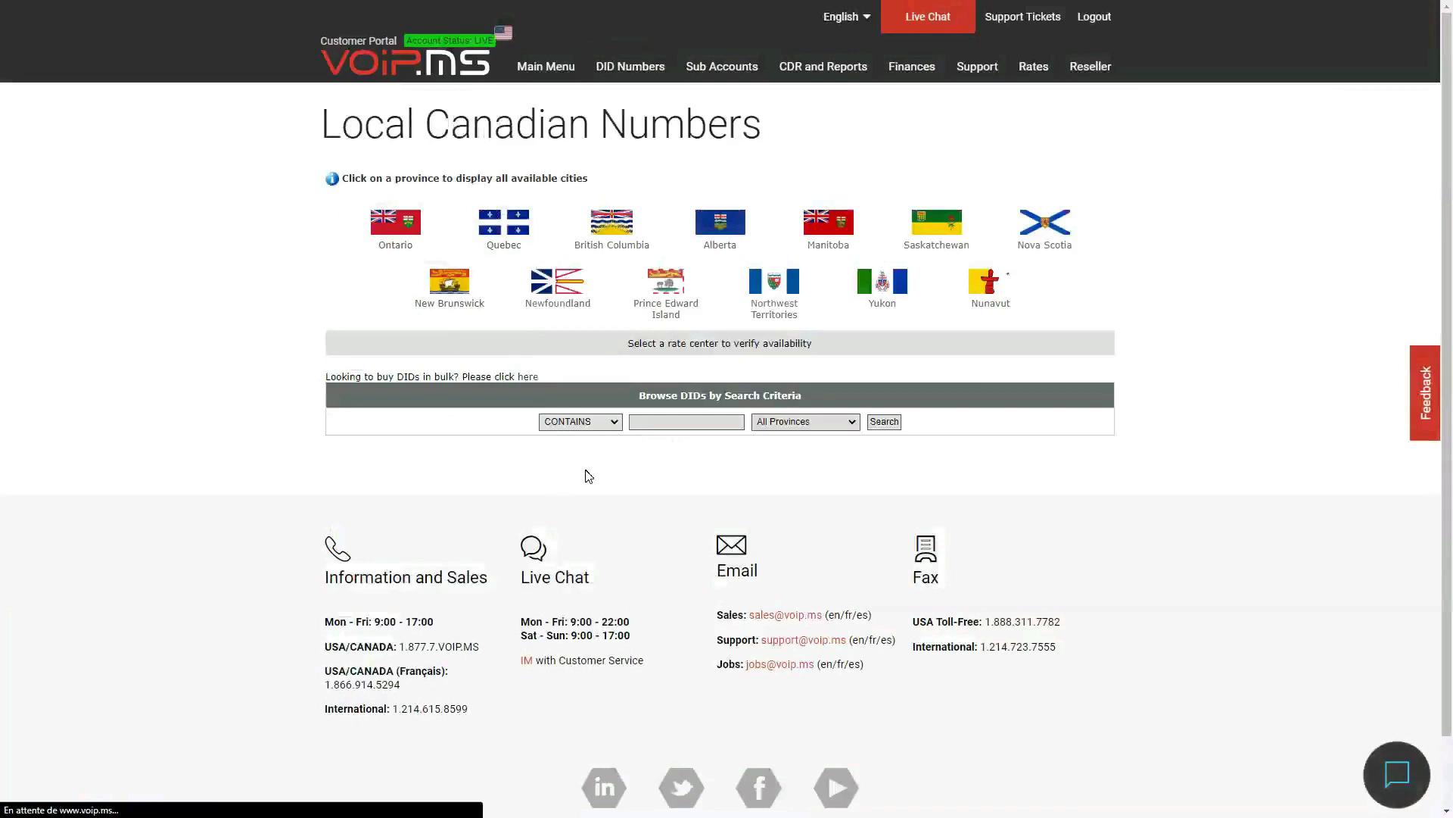
click(489, 231)
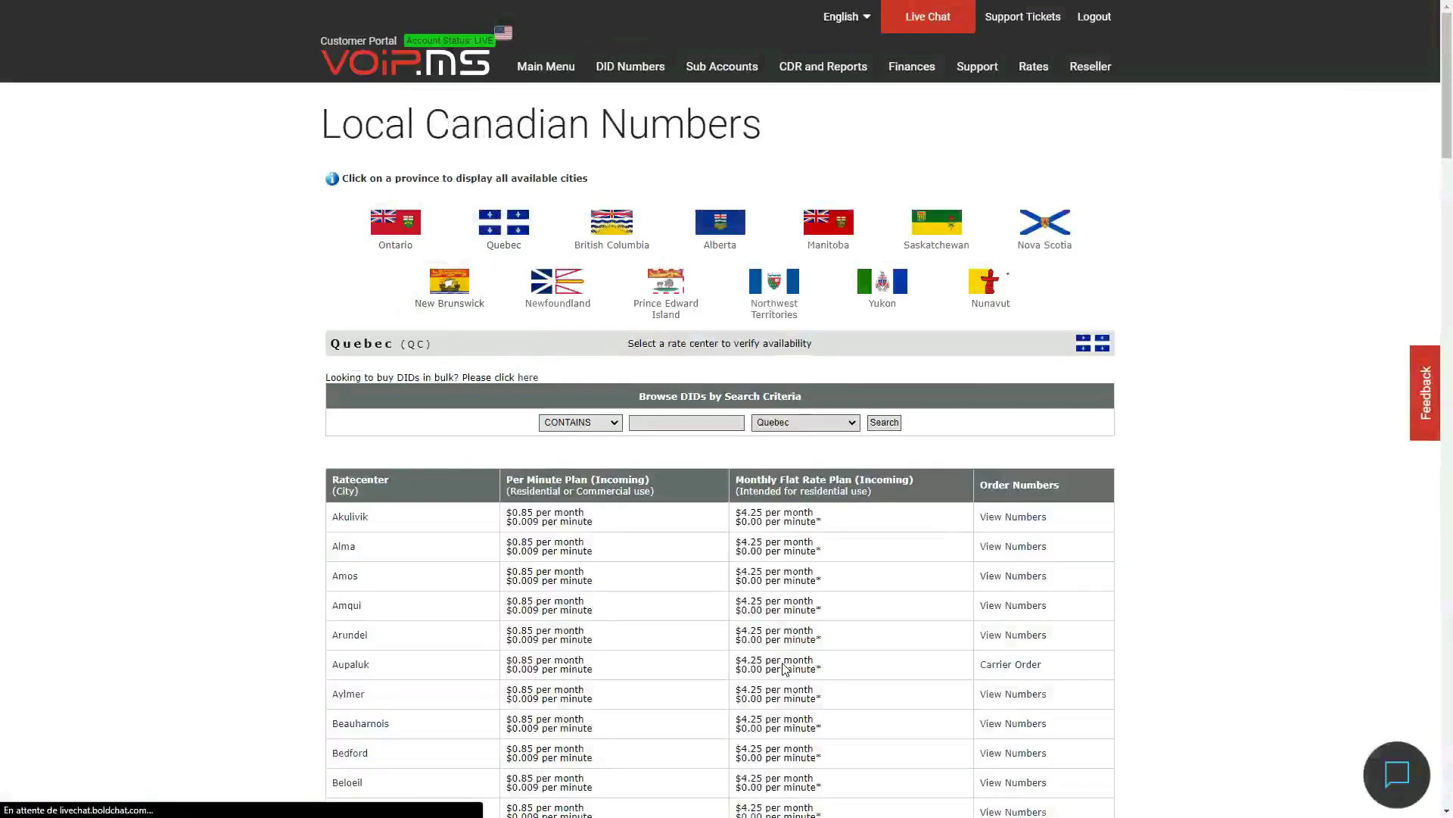
View the available numbers for Amqui, Quebec, and select the first listed number for the order
click(1021, 607)
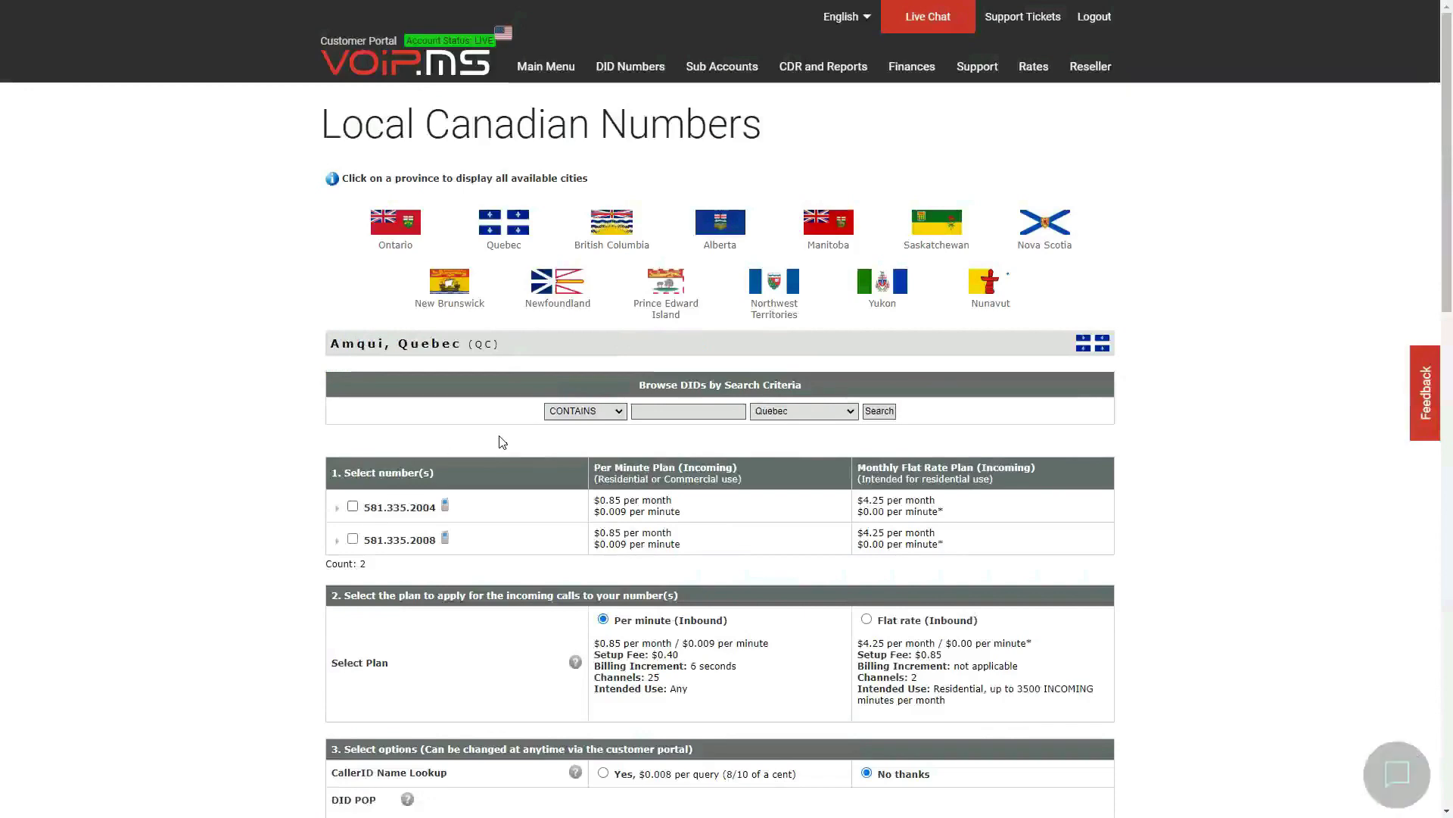
scroll(502, 442, down, 1)
click(353, 430)
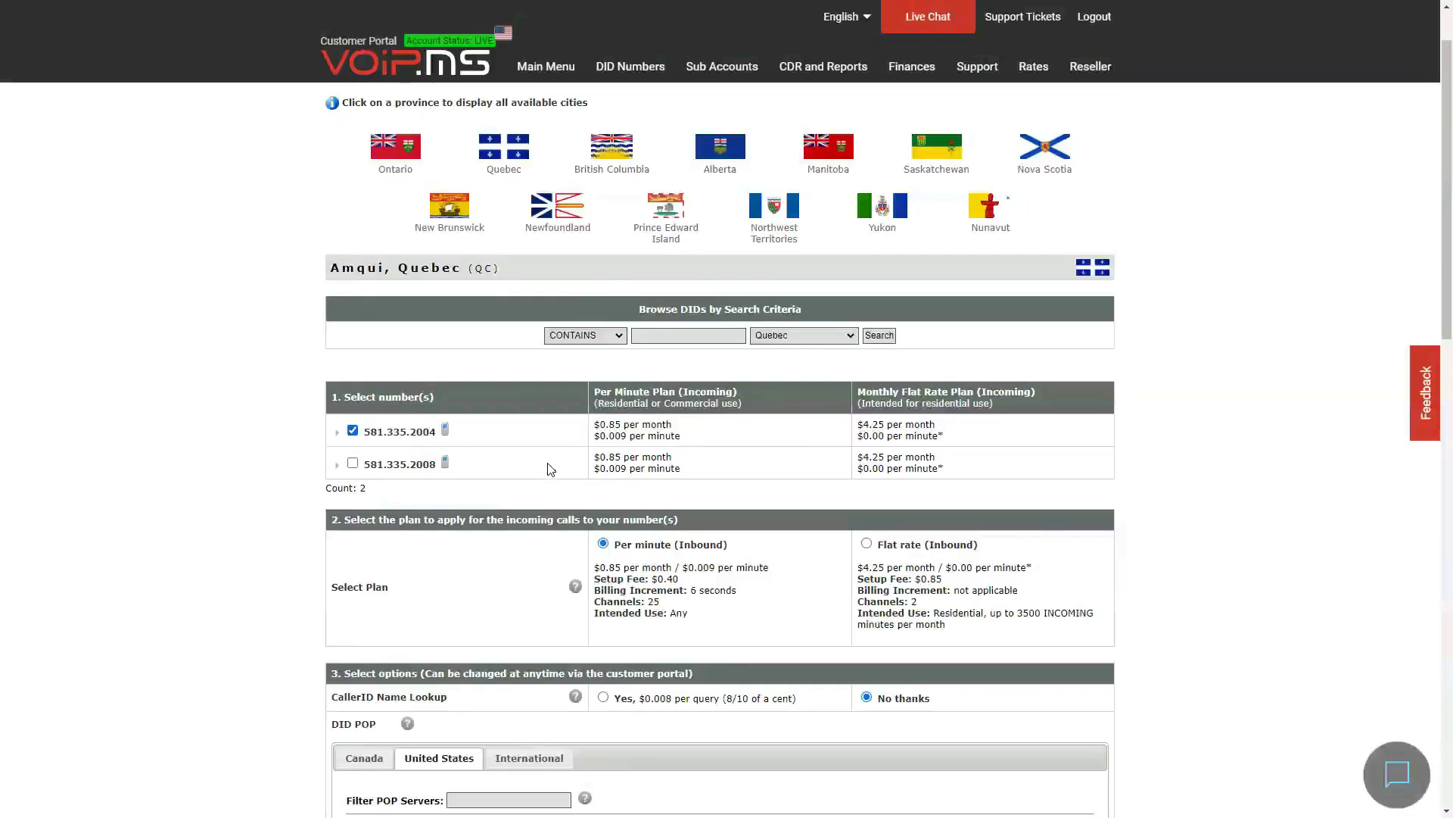
Set the new number's DID POP to the Canadian server Montreal 9, QC (montreal9.voip.ms)
scroll(550, 469, down, 6)
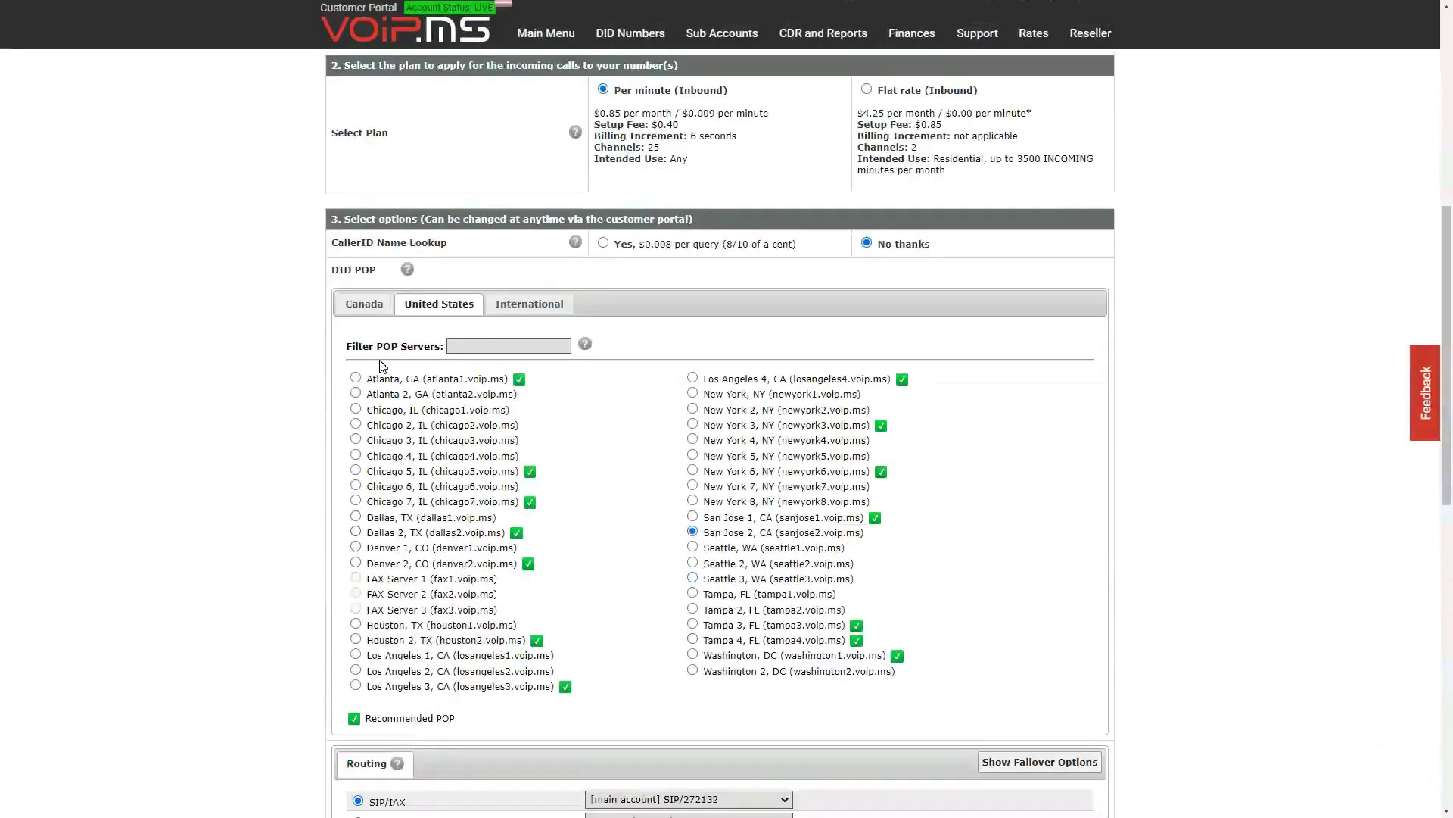
click(364, 305)
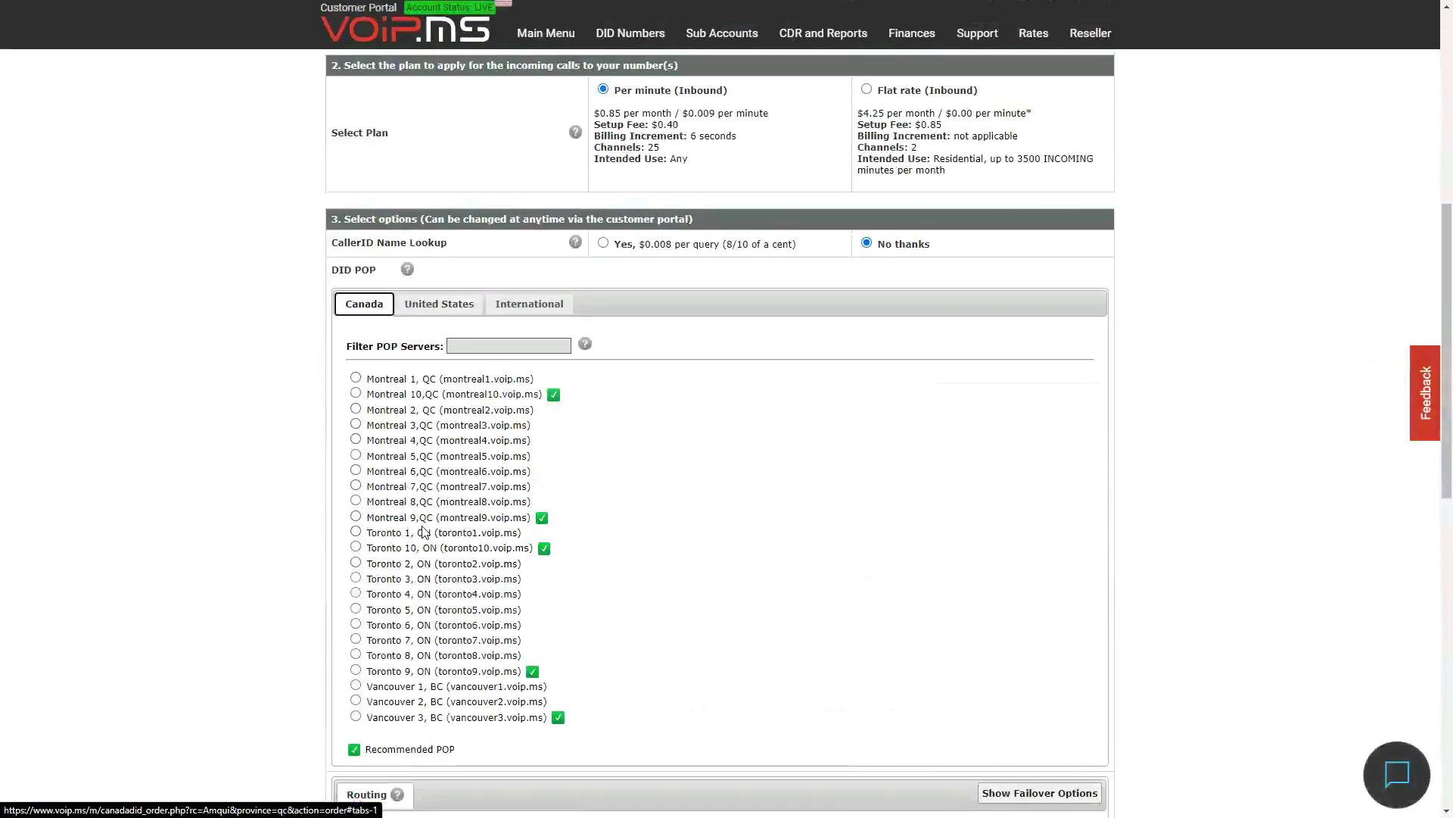
click(390, 519)
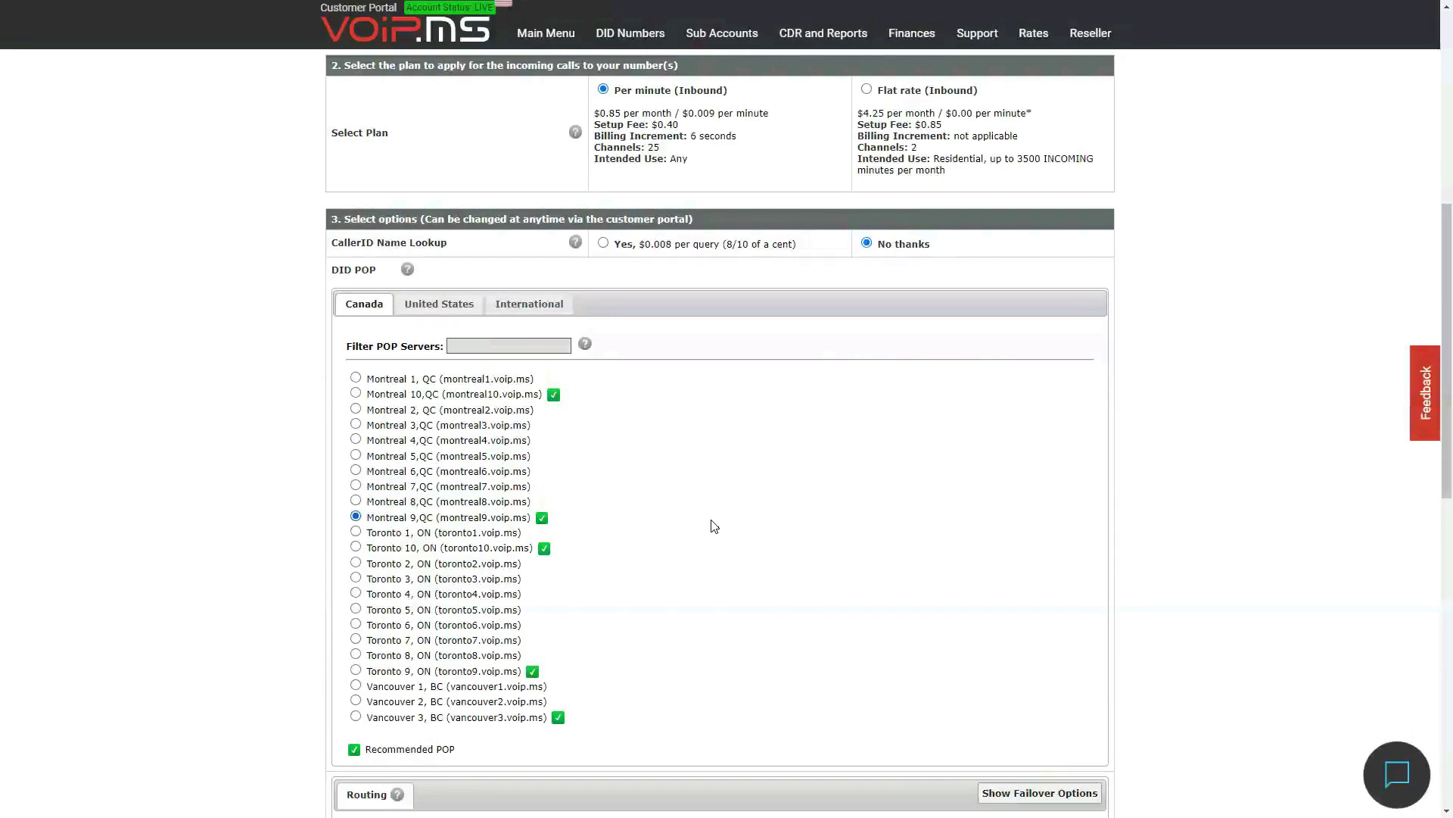
Route the new number's incoming calls to the ACME Bsness Hrs time condition
scroll(714, 523, down, 1)
scroll(719, 515, down, 2)
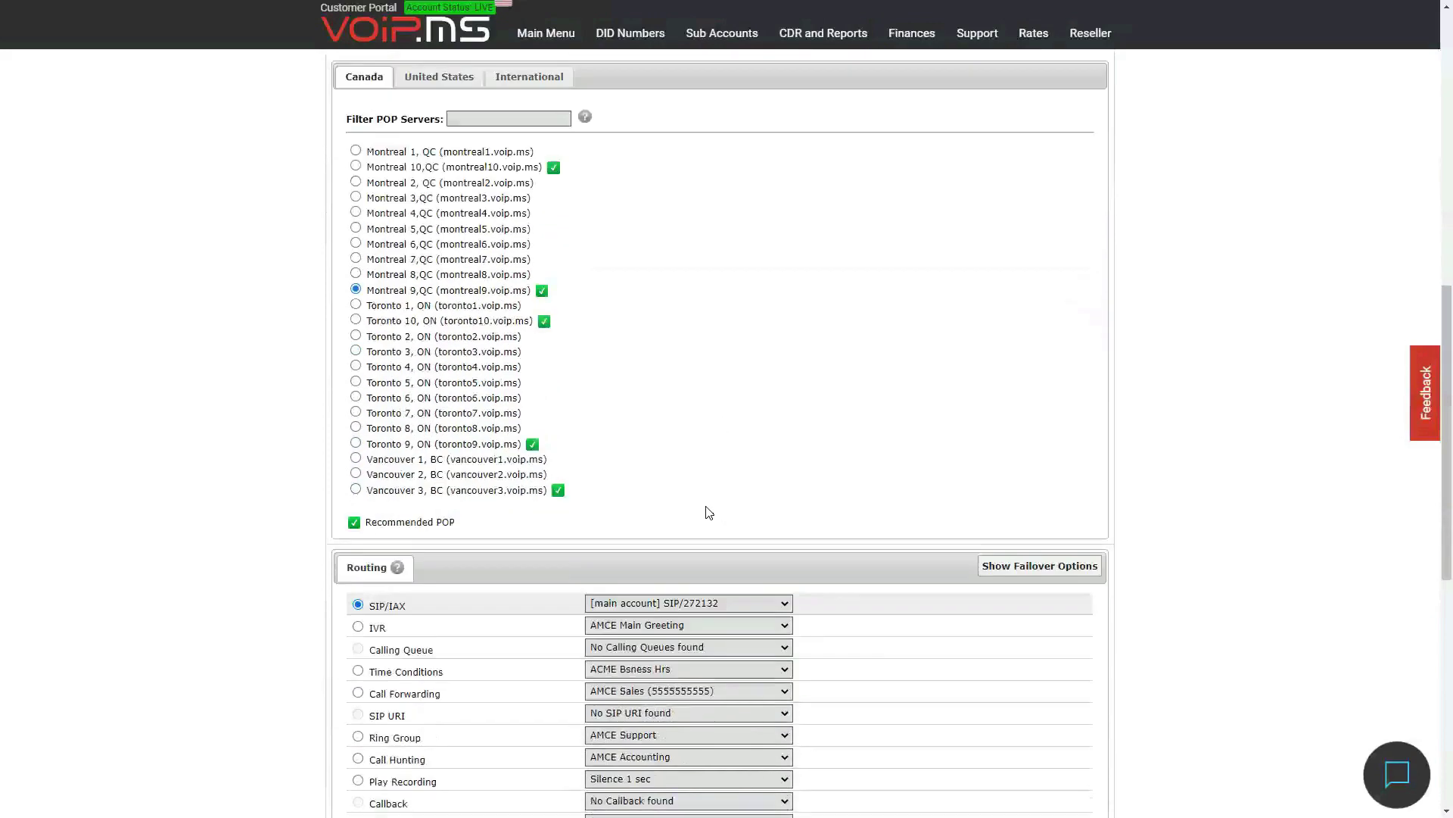
scroll(491, 534, down, 1)
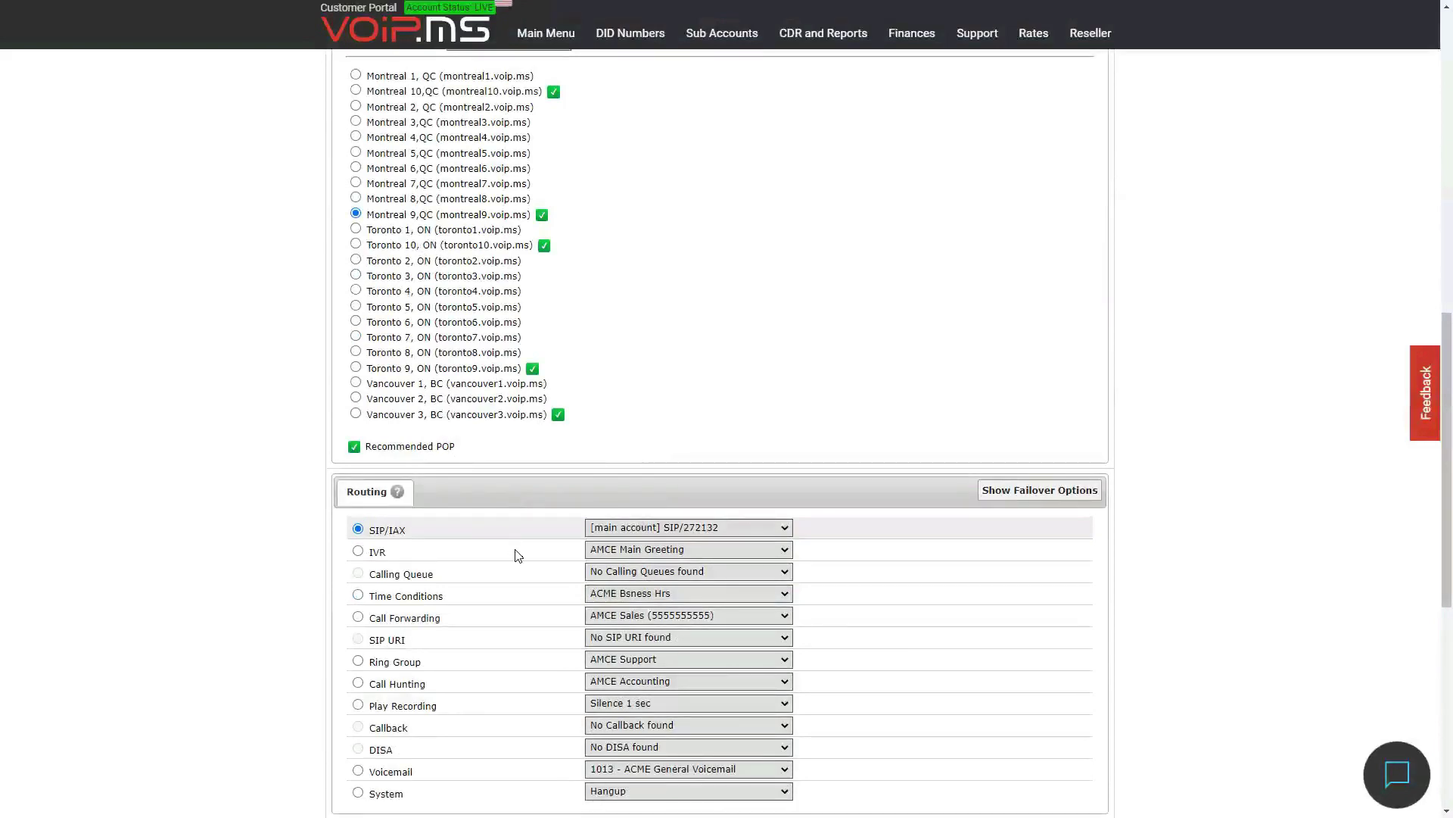
scroll(513, 539, down, 1)
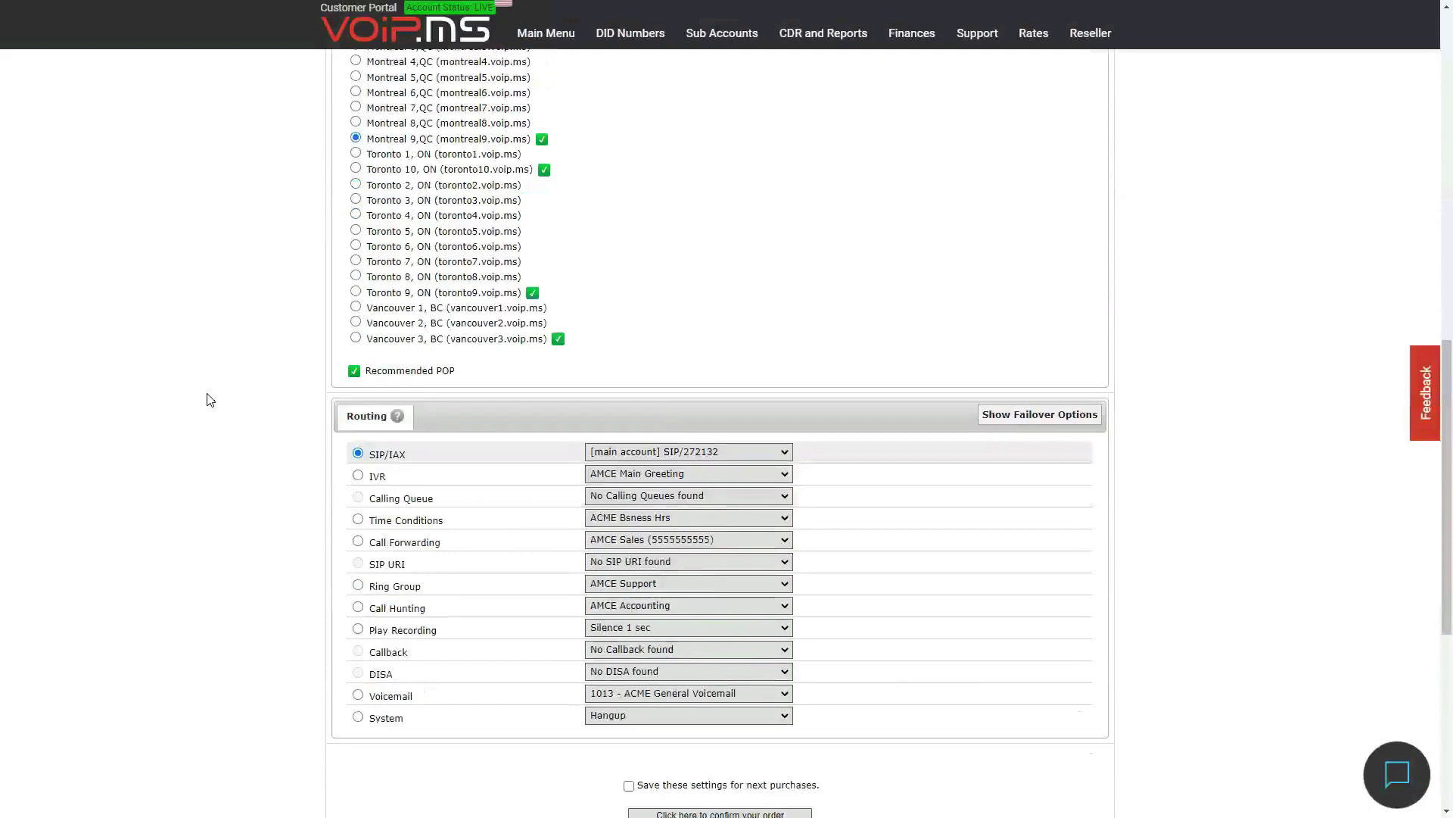
click(422, 521)
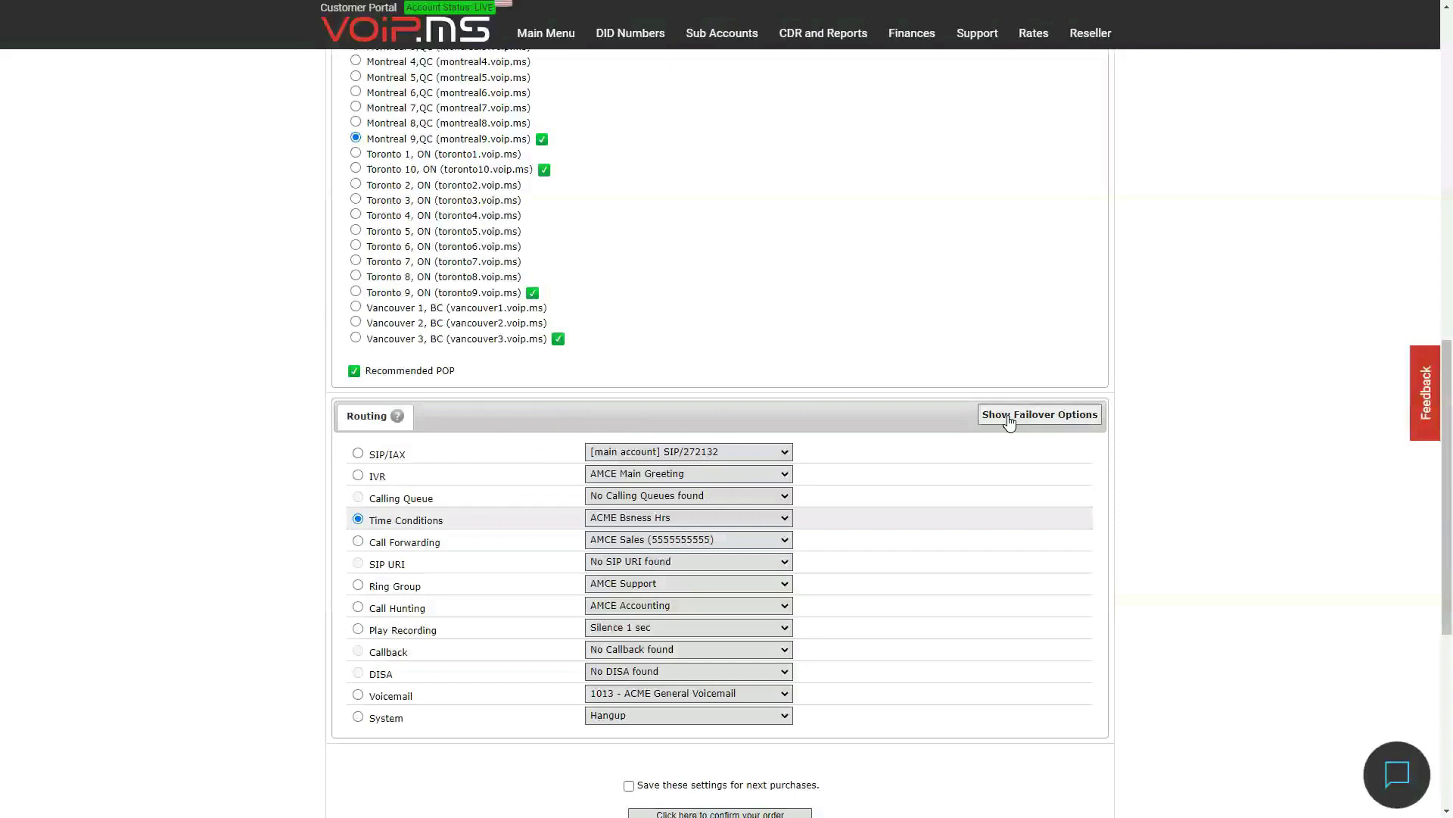
Show the order's failover options and view the routing for busy, no answer and unreachable, returning to the main routing
click(1036, 415)
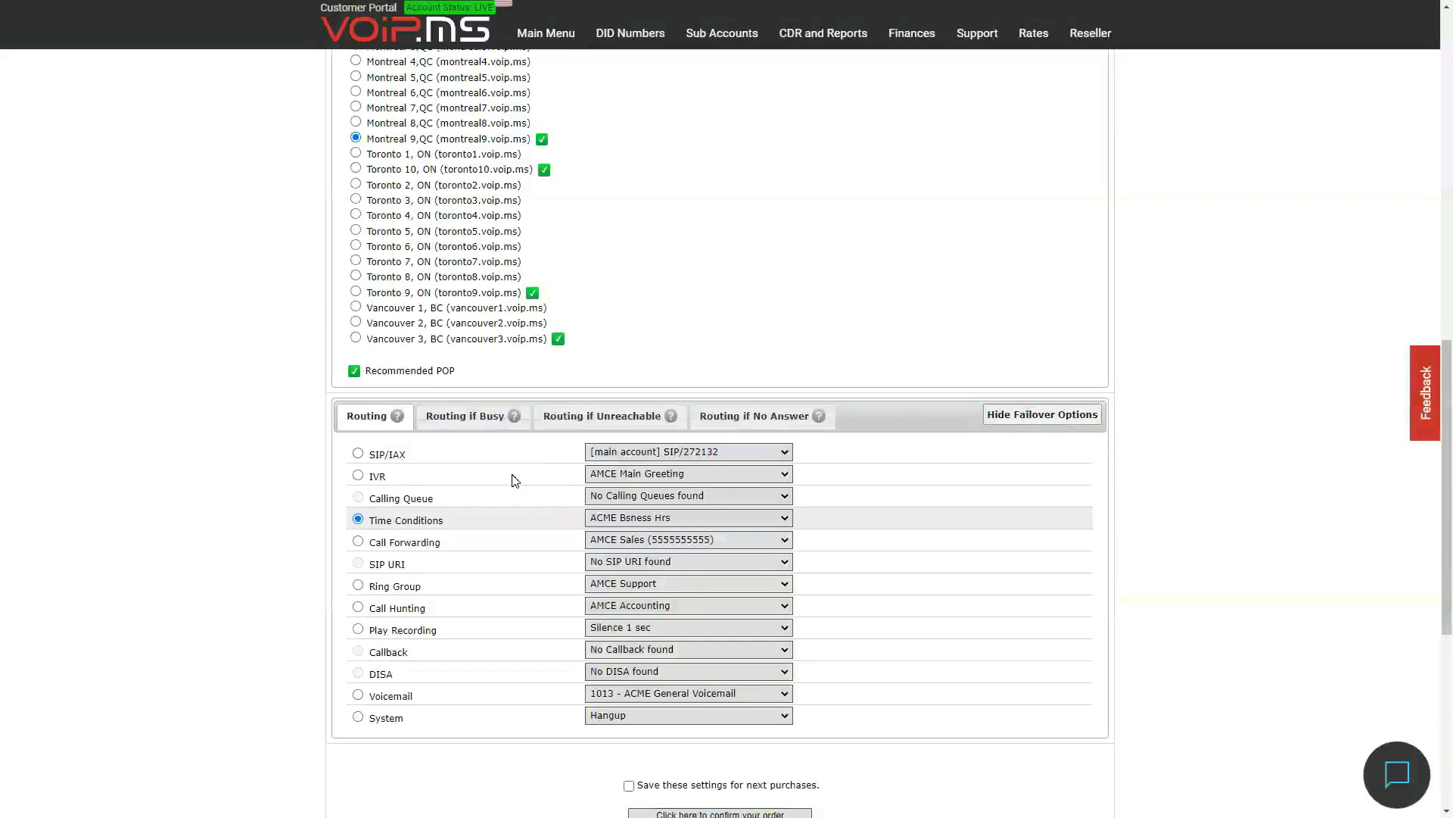
click(456, 419)
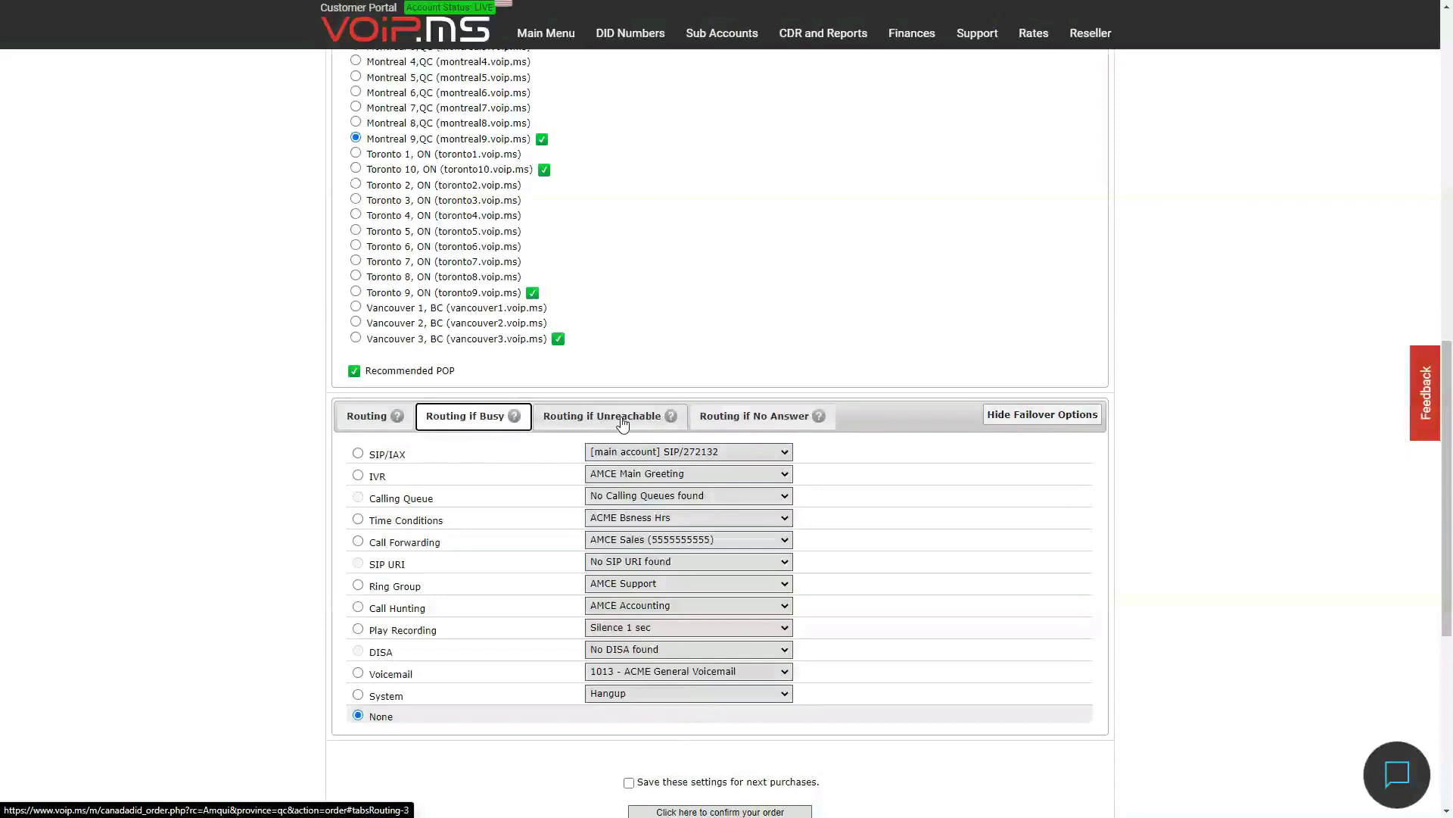
click(766, 424)
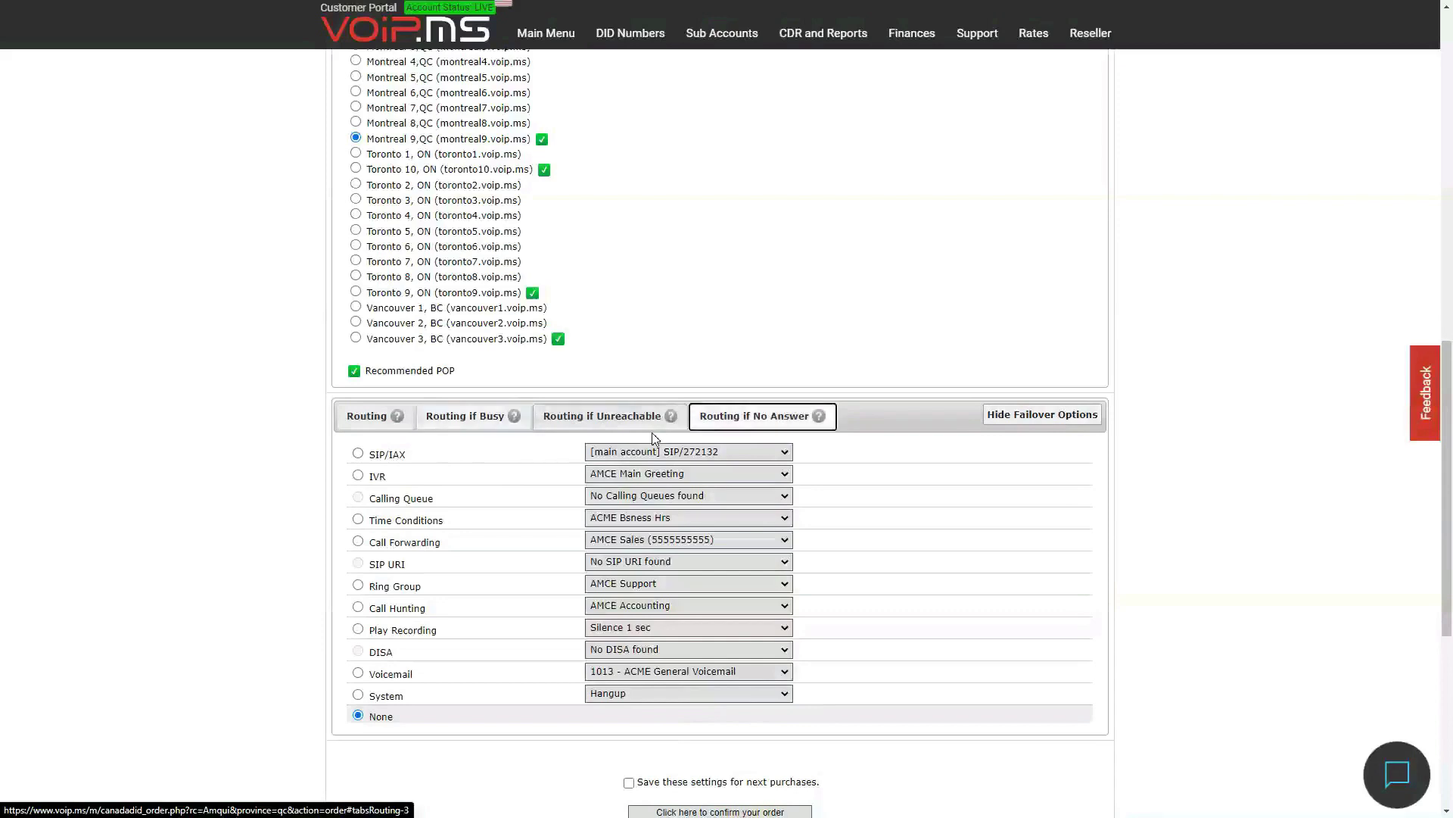
click(564, 422)
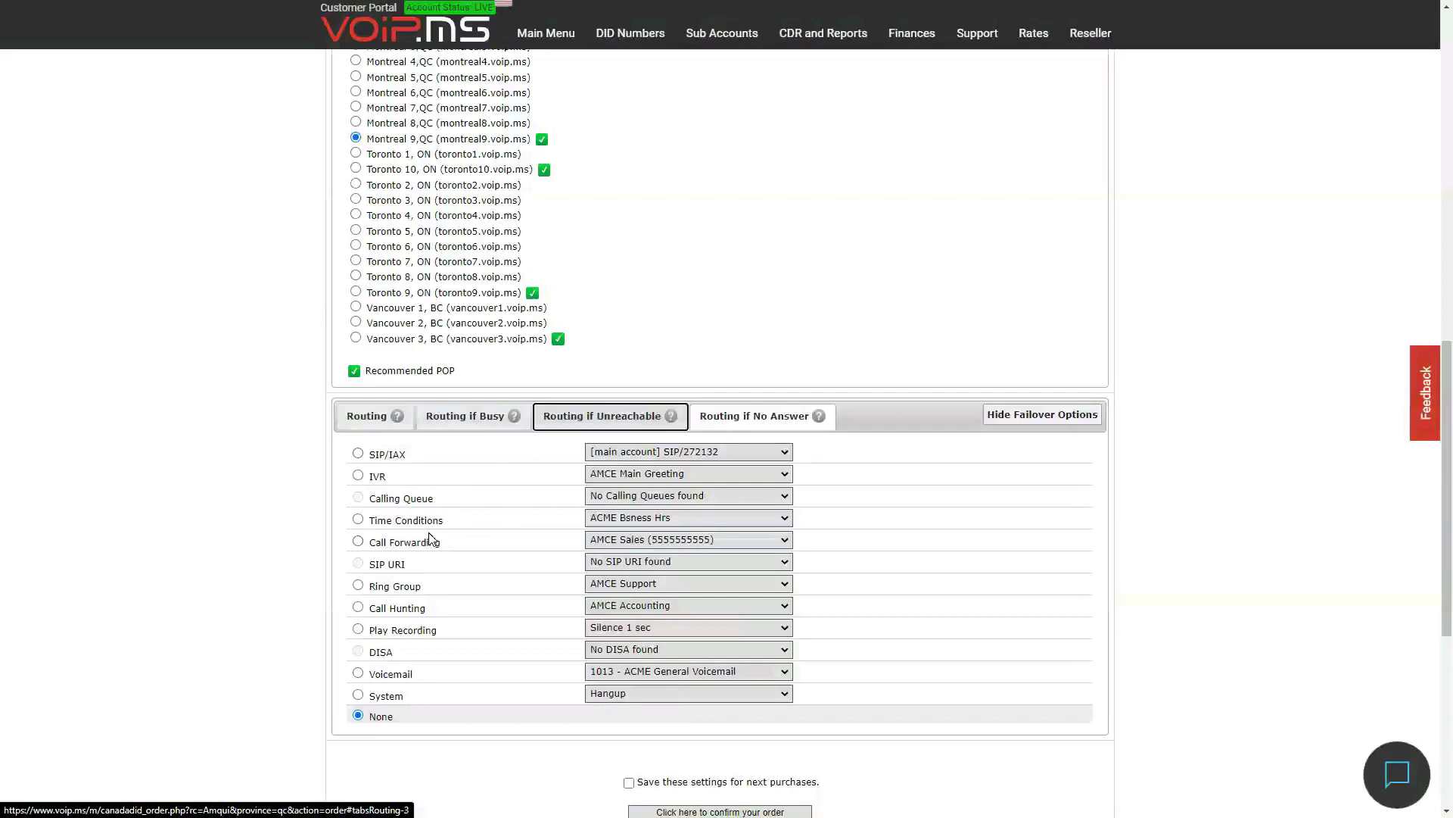
click(368, 415)
scroll(267, 670, down, 1)
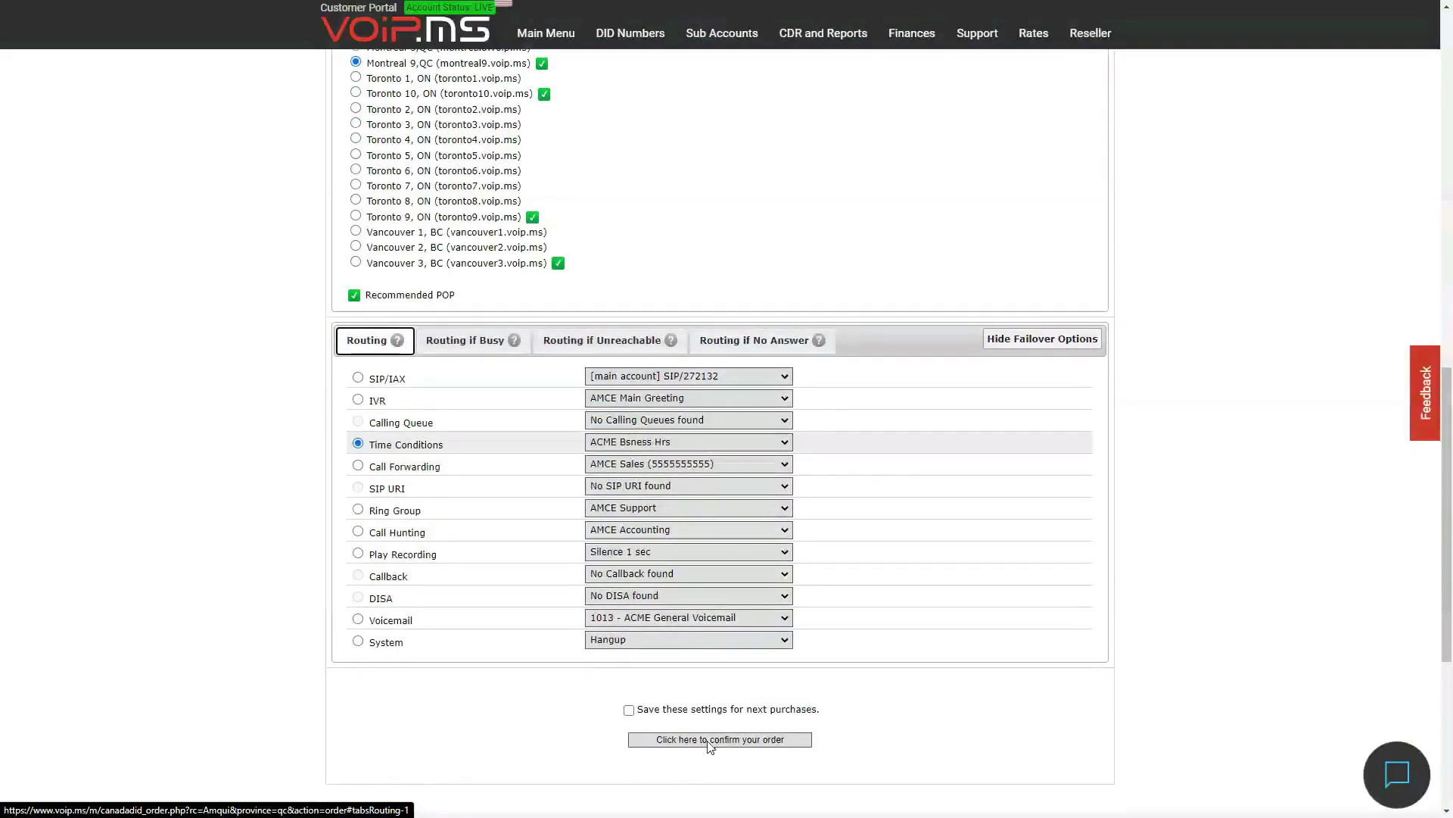
Leave the order unconfirmed, go to the Manage DID Numbers page and open the settings of the Toronto number
scroll(461, 694, up, 7)
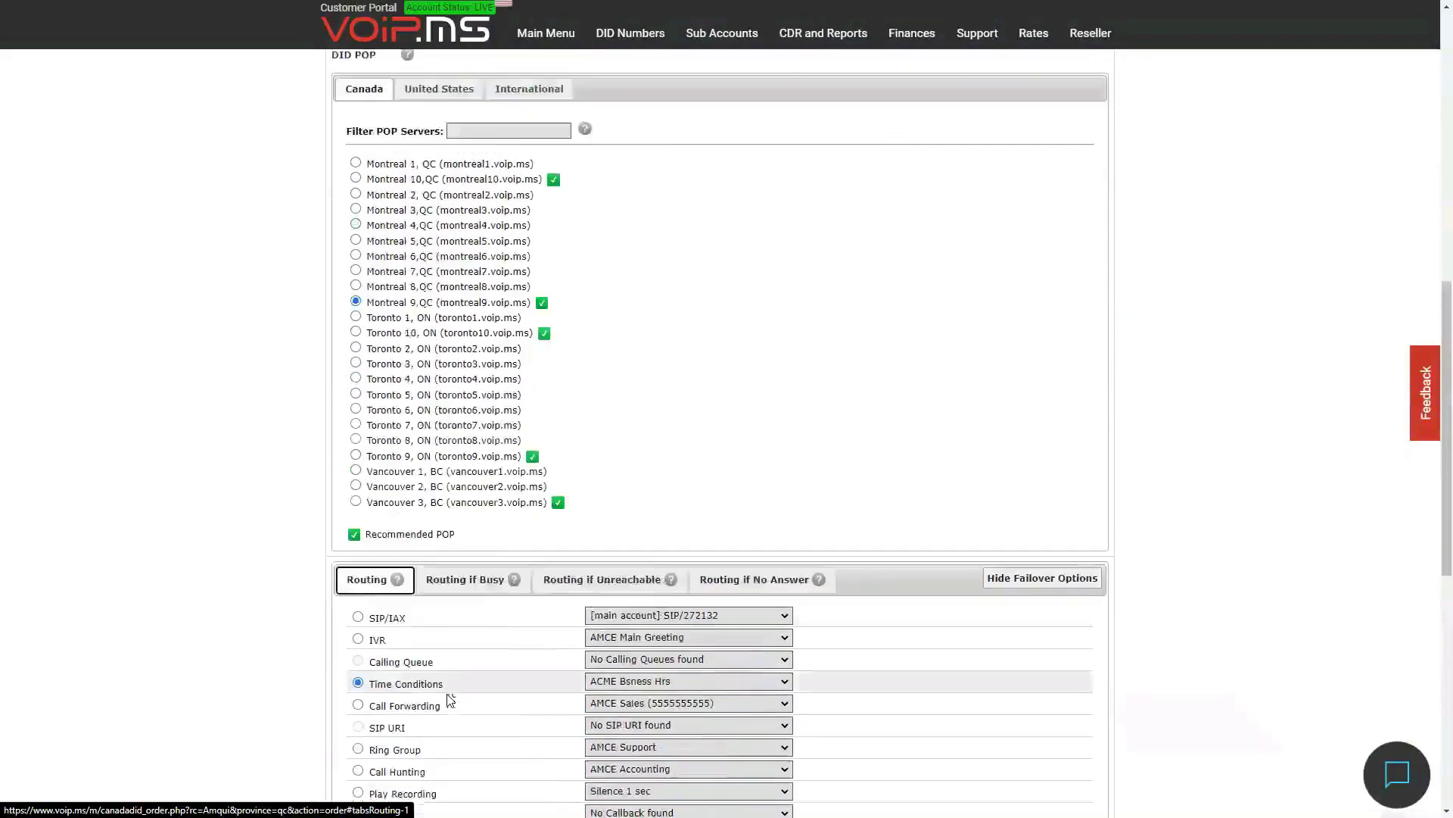
scroll(554, 660, up, 6)
mouse_move(631, 68)
click(606, 104)
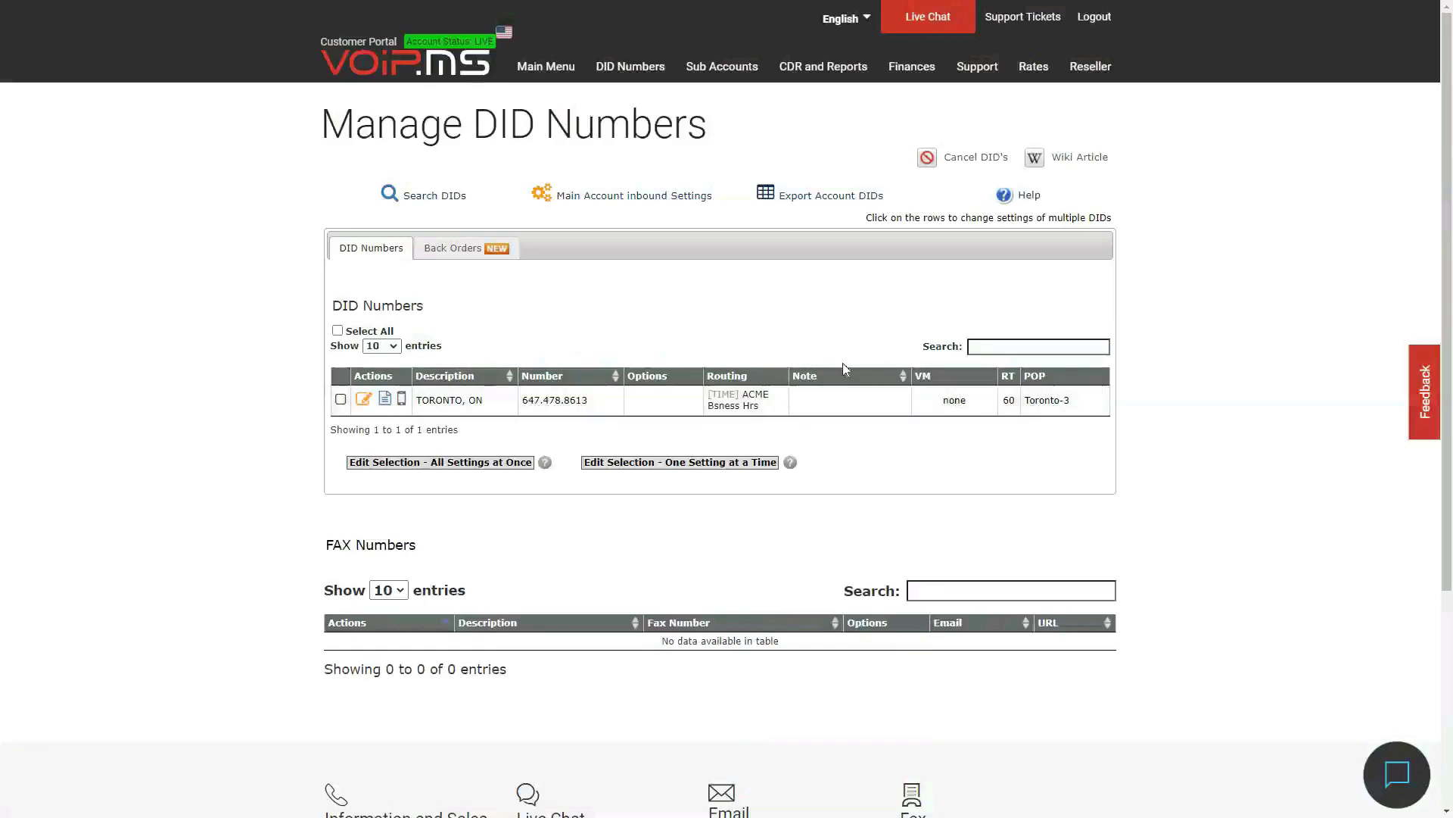
click(364, 406)
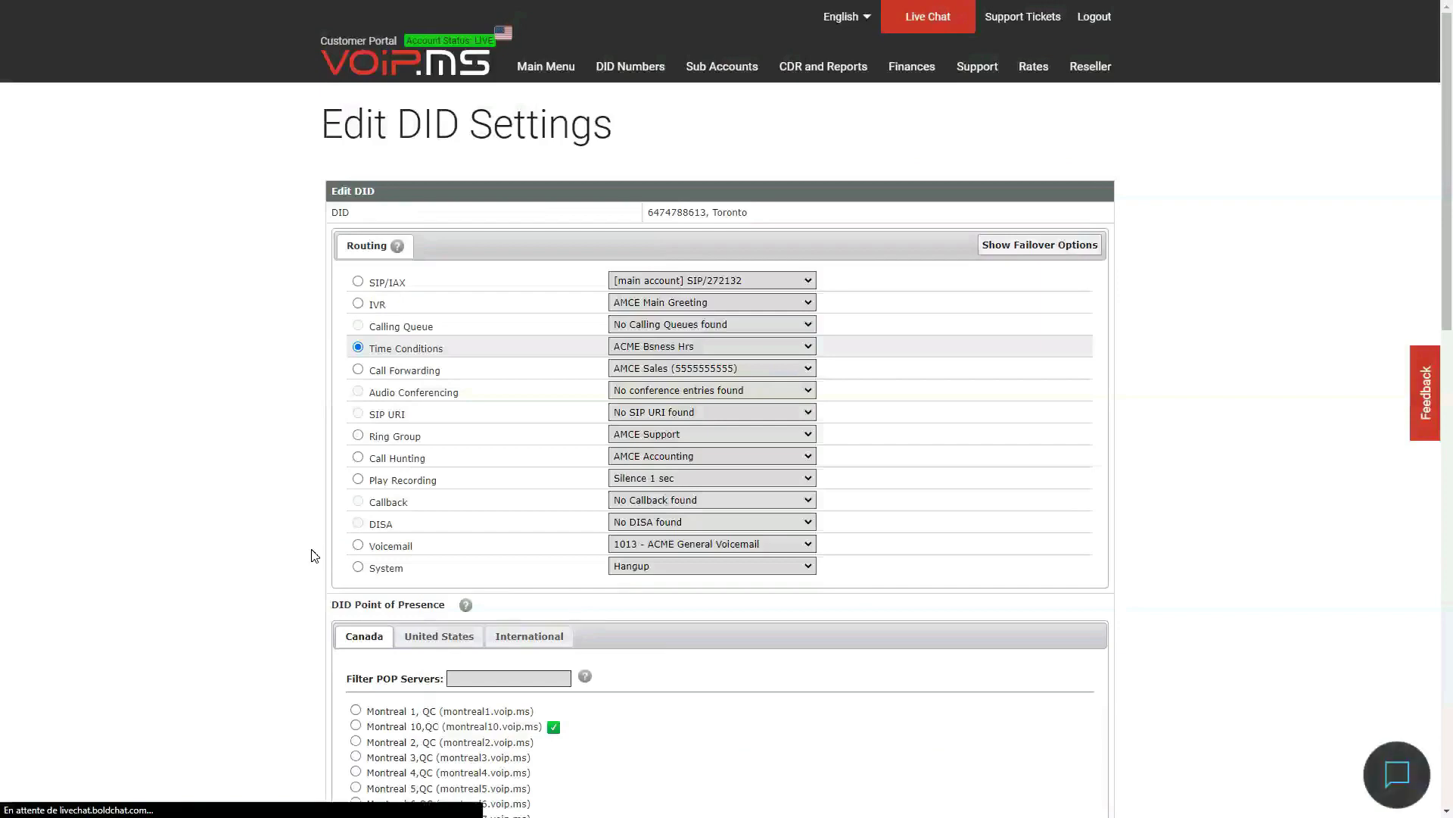
Examine the Toronto number's routing, POP and SMS settings, including its busy, unreachable and no-answer failover options
scroll(316, 553, down, 2)
scroll(321, 555, down, 7)
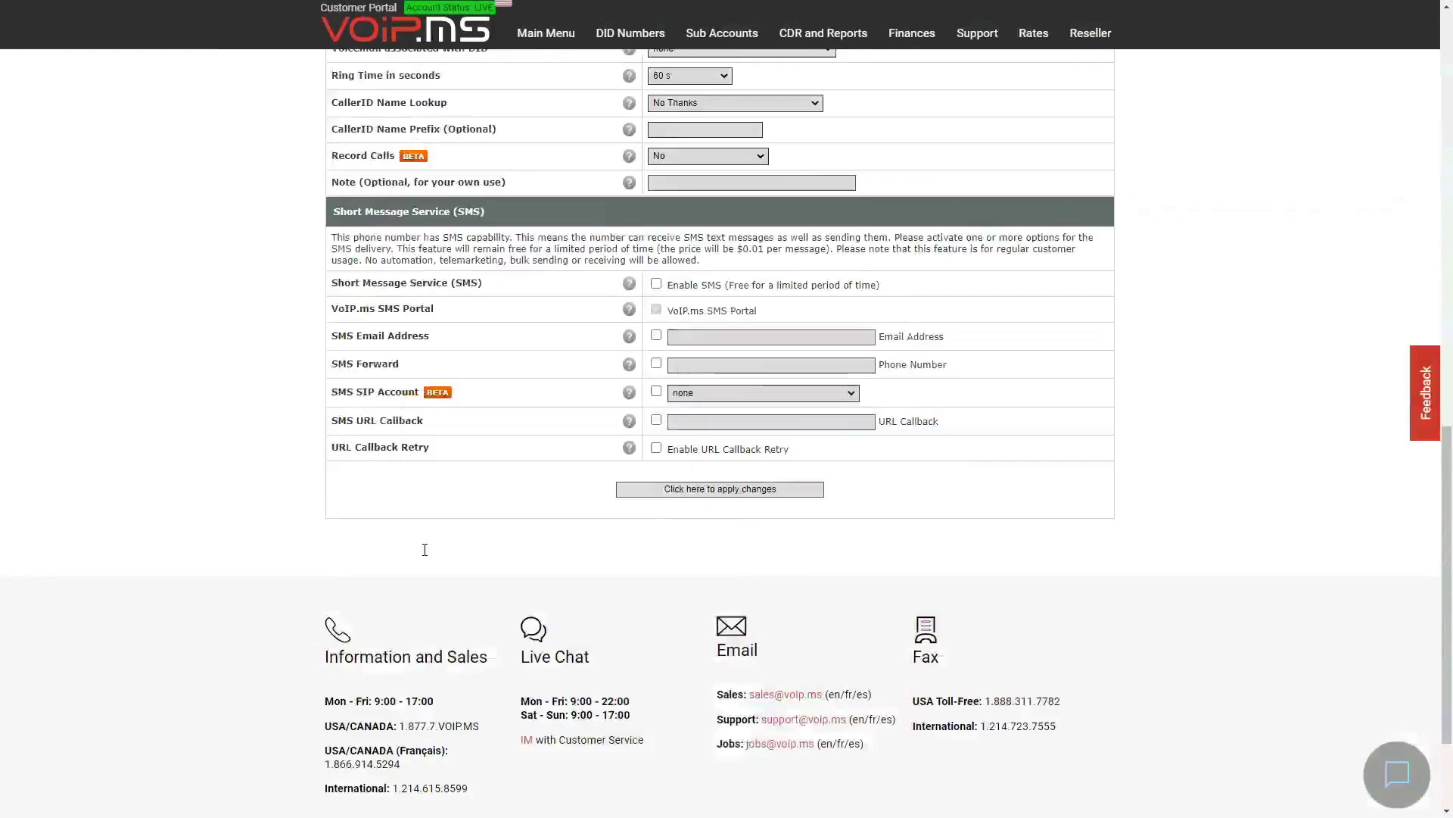
scroll(439, 561, up, 7)
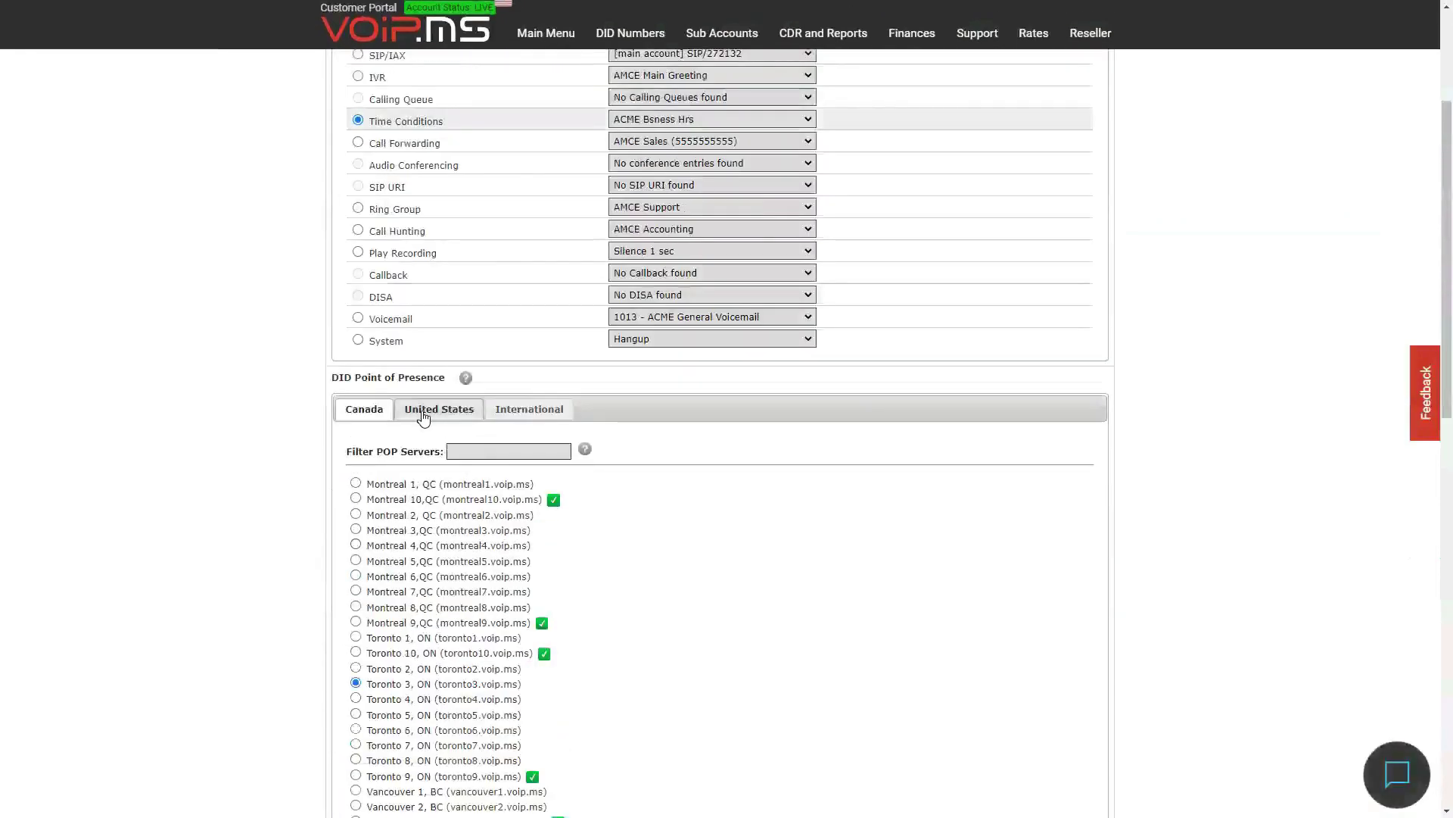
scroll(447, 401, up, 1)
scroll(446, 402, up, 2)
click(1001, 246)
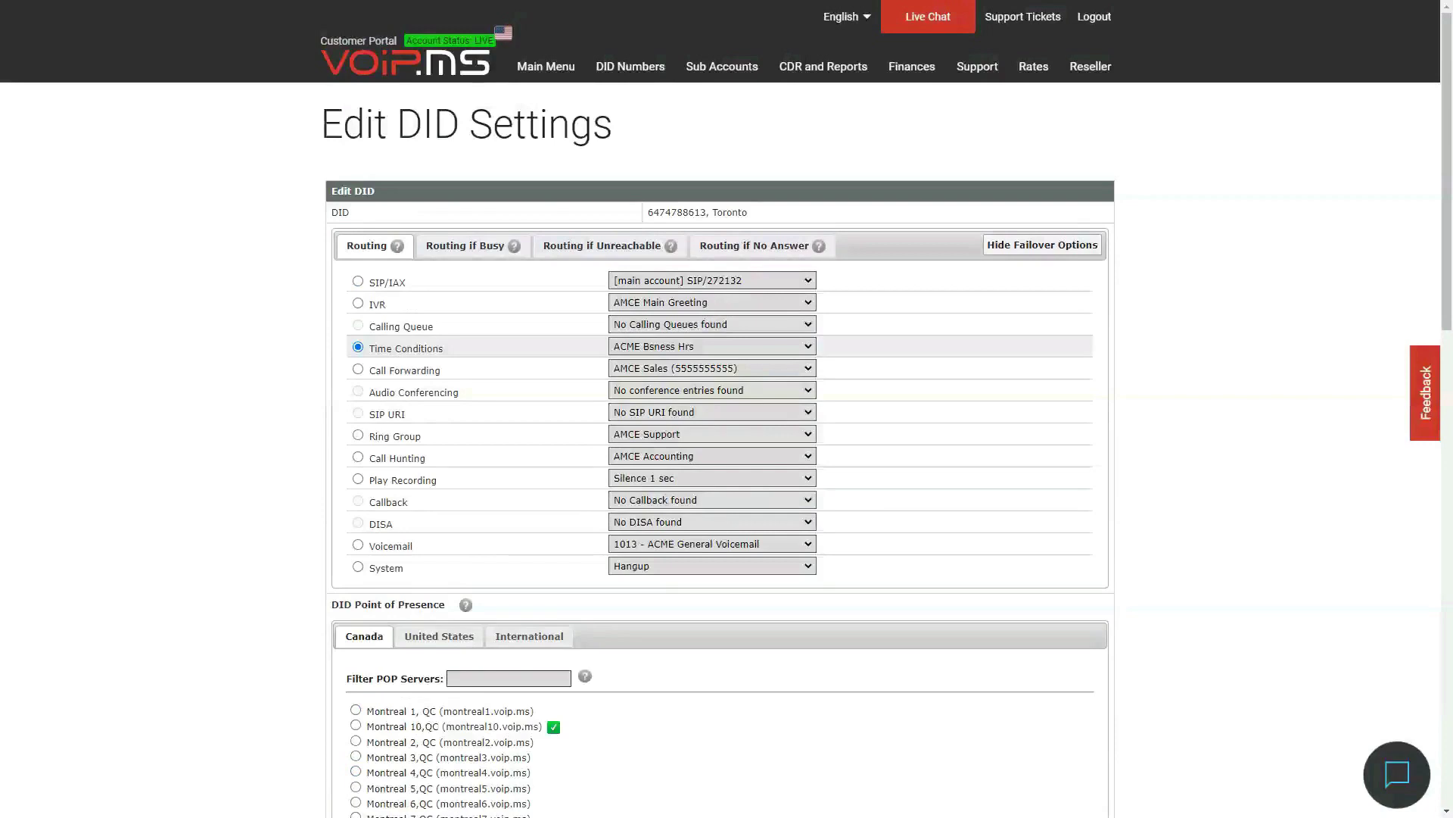
click(457, 246)
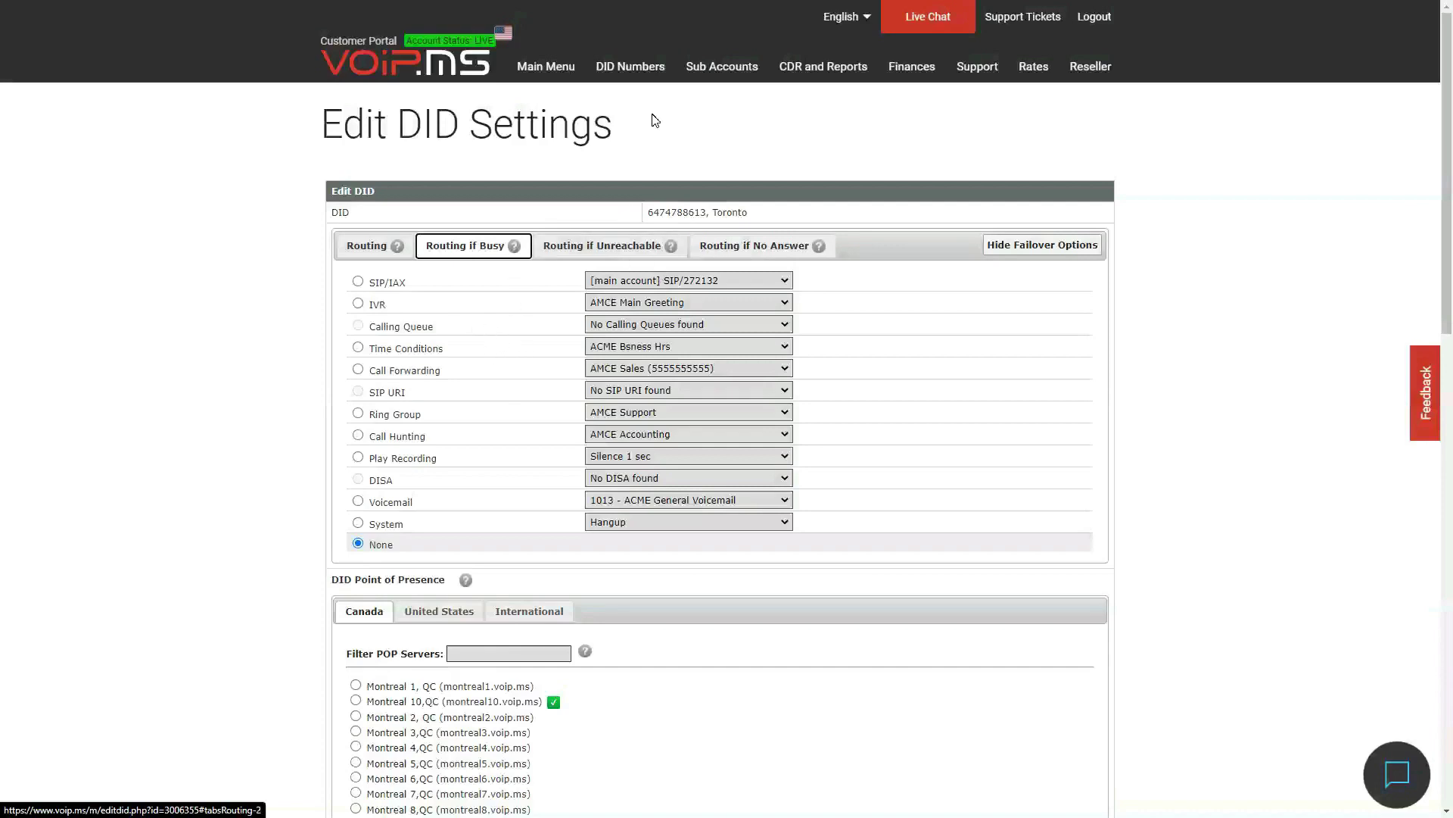
click(584, 250)
click(723, 247)
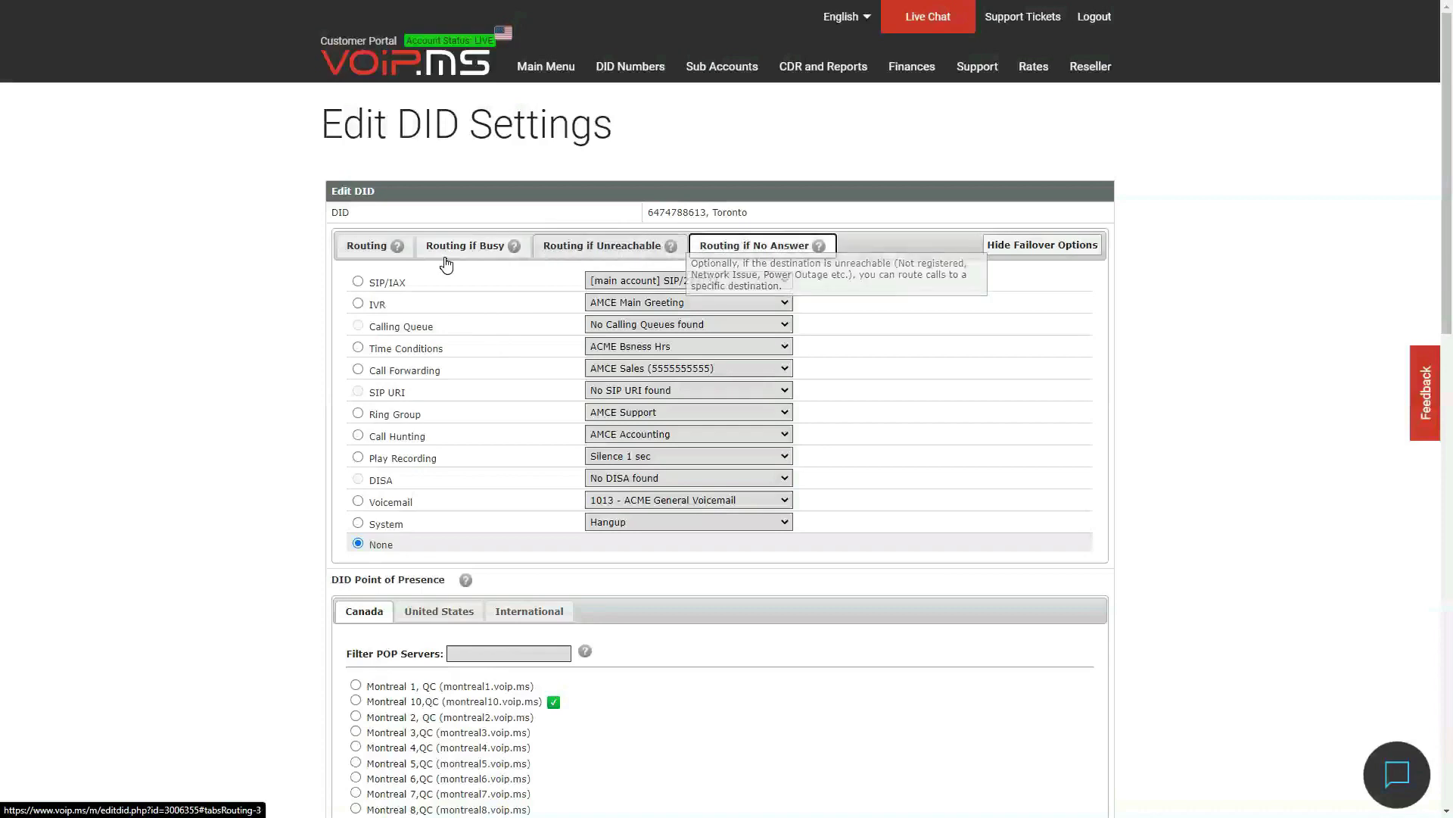
Return to the Manage DID Numbers page and select the Toronto number's row
mouse_move(615, 79)
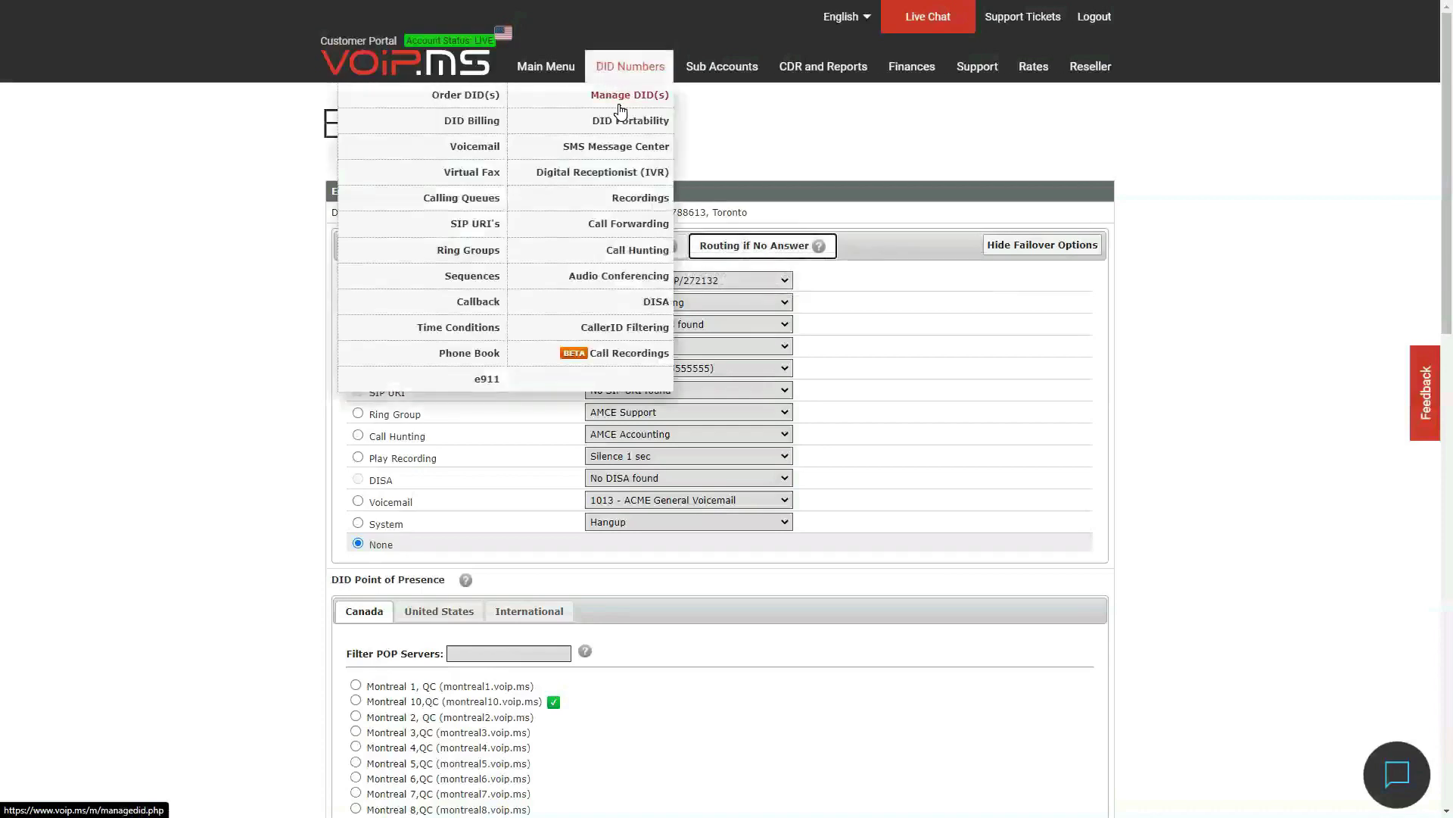
click(617, 97)
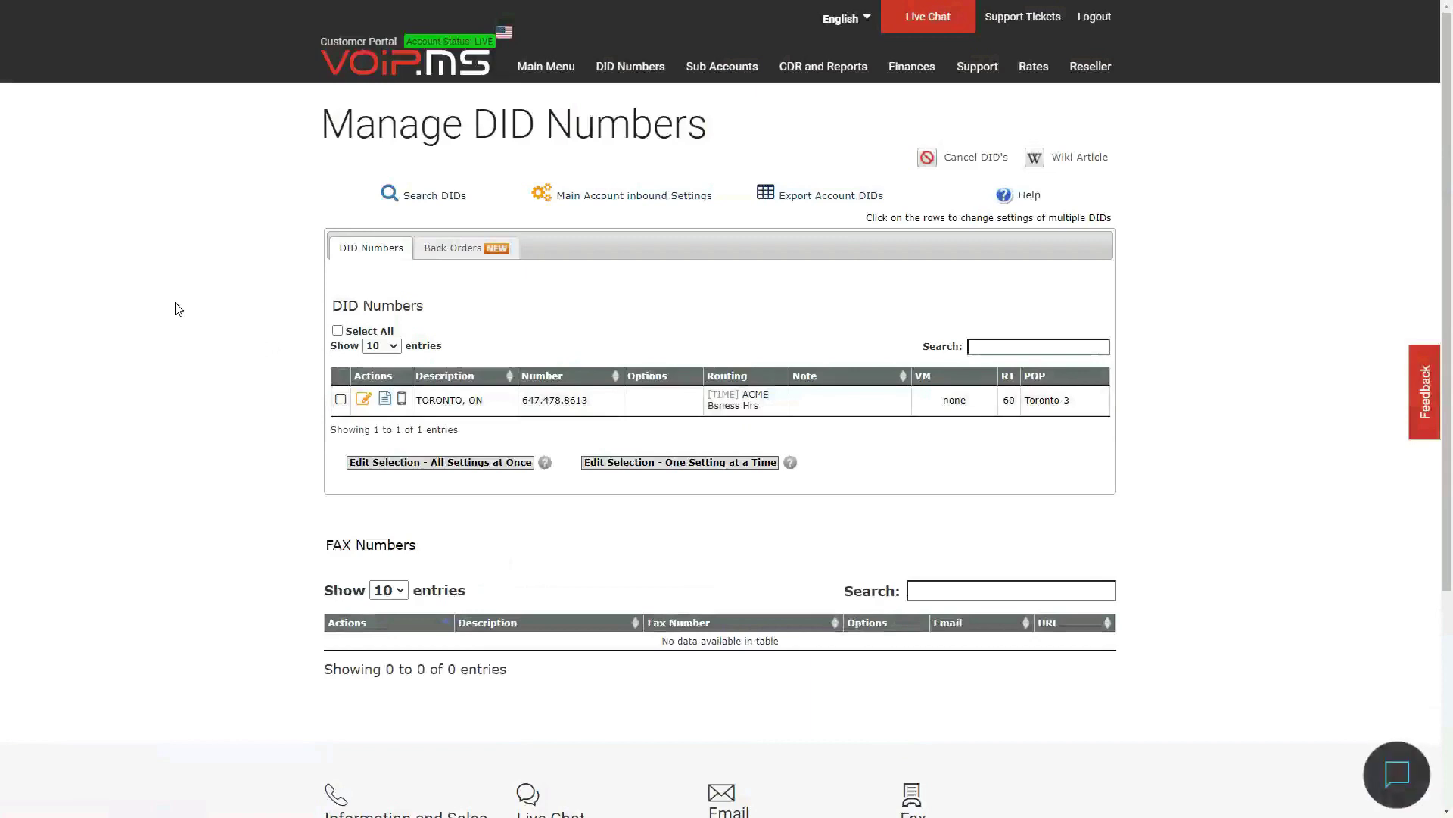
mouse_move(630, 68)
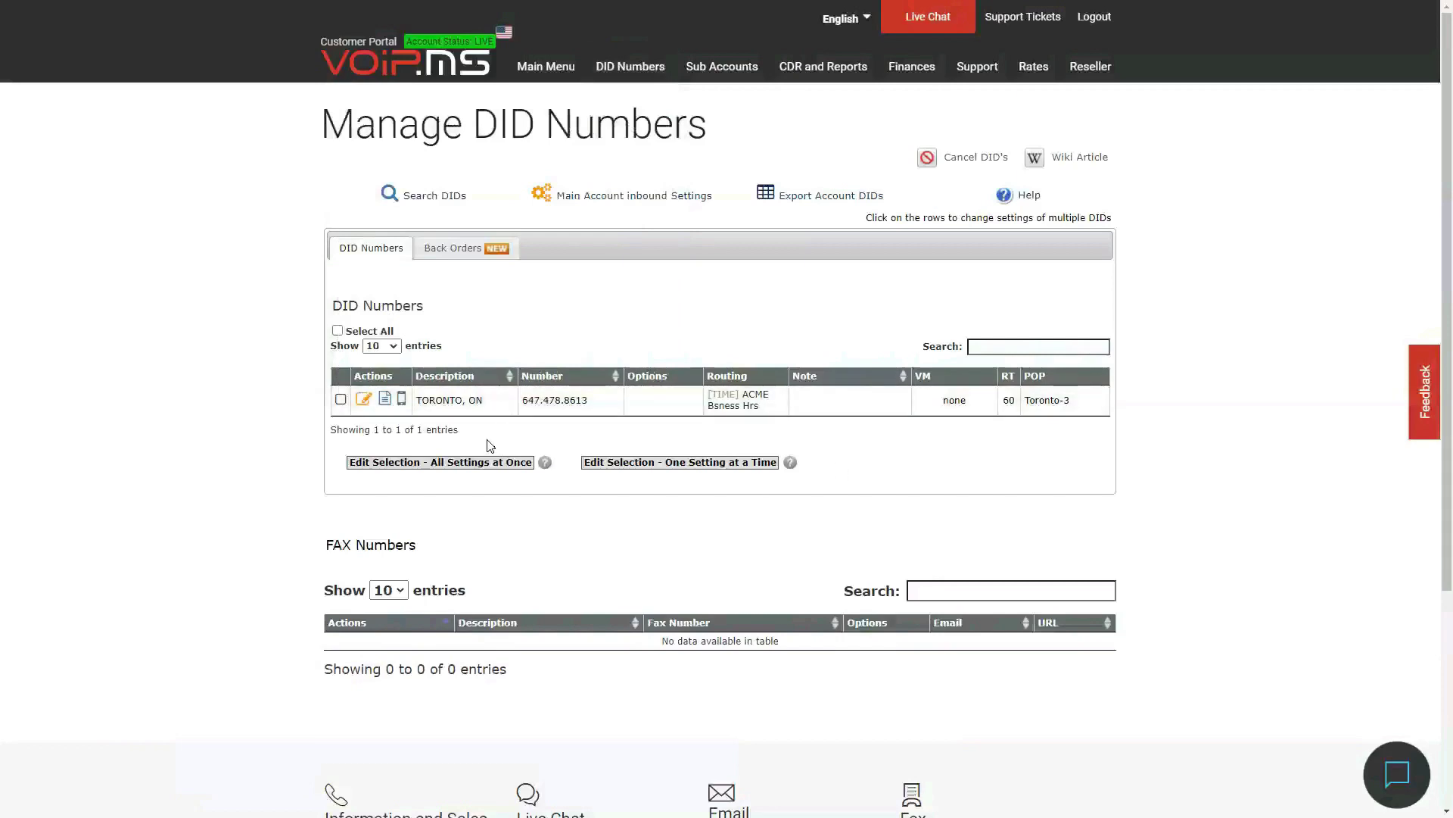
click(593, 392)
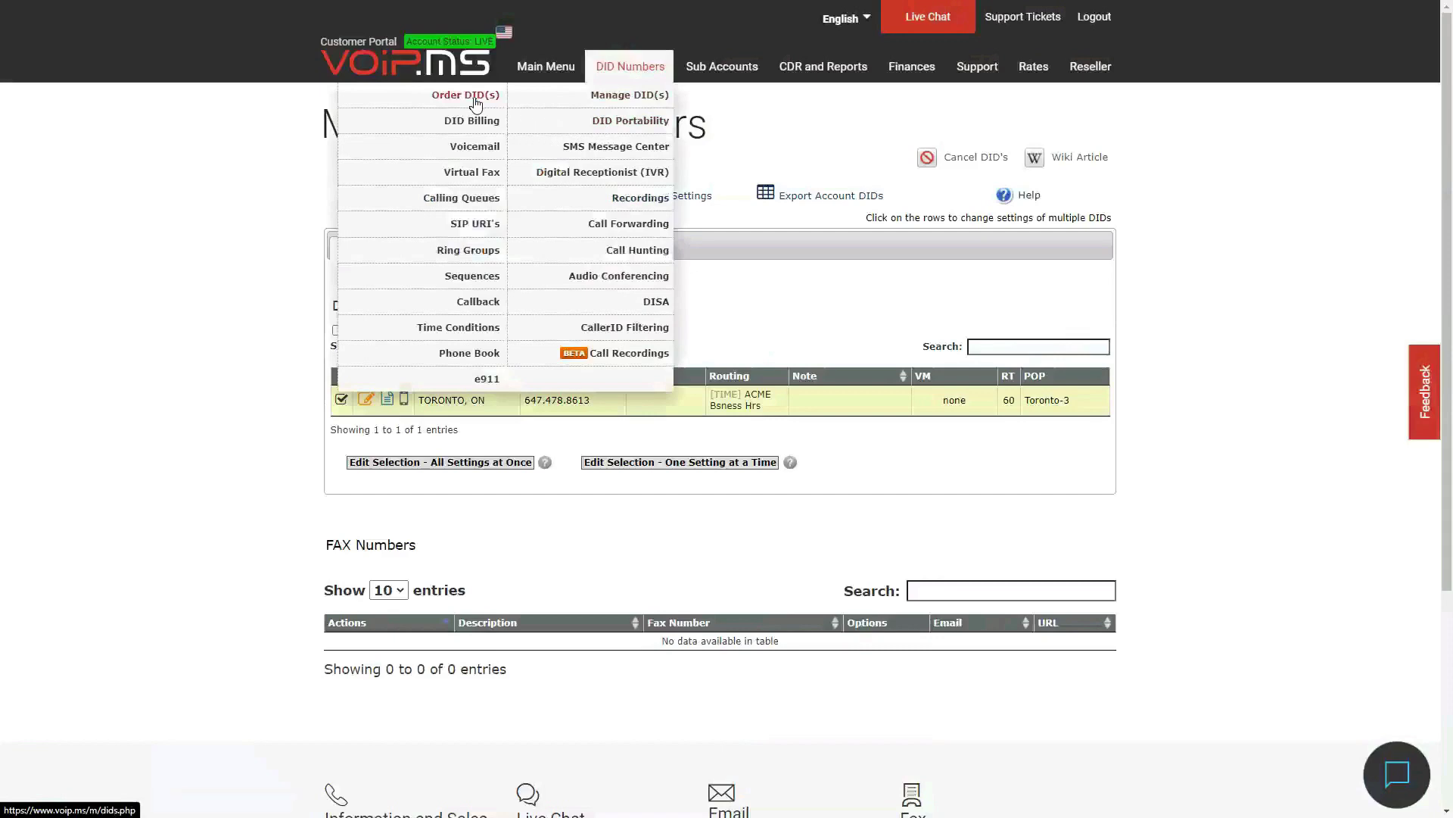
Open the DID Portability page and start the porting procedure for a local Canadian voice number
click(571, 123)
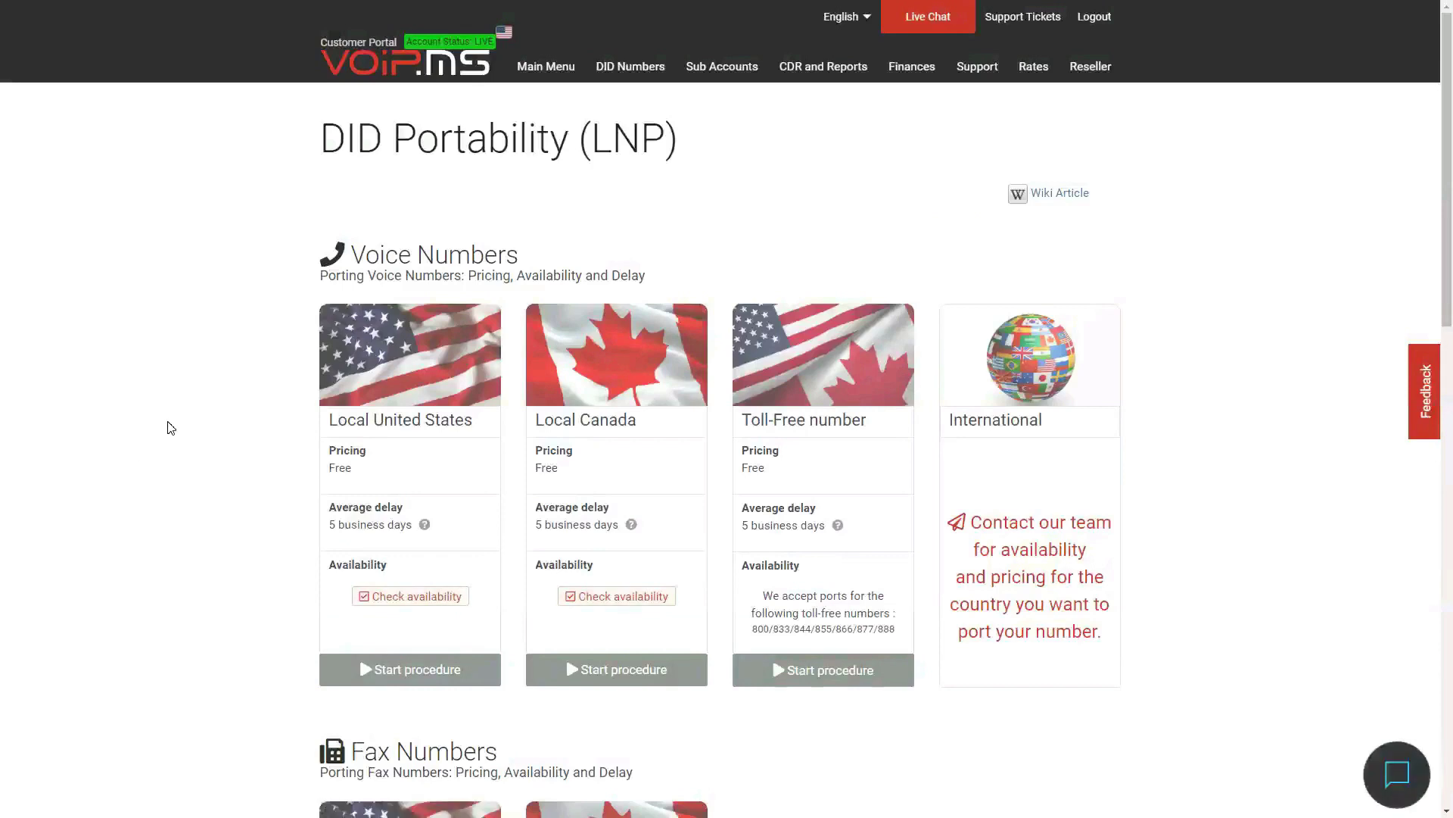
scroll(166, 424, down, 1)
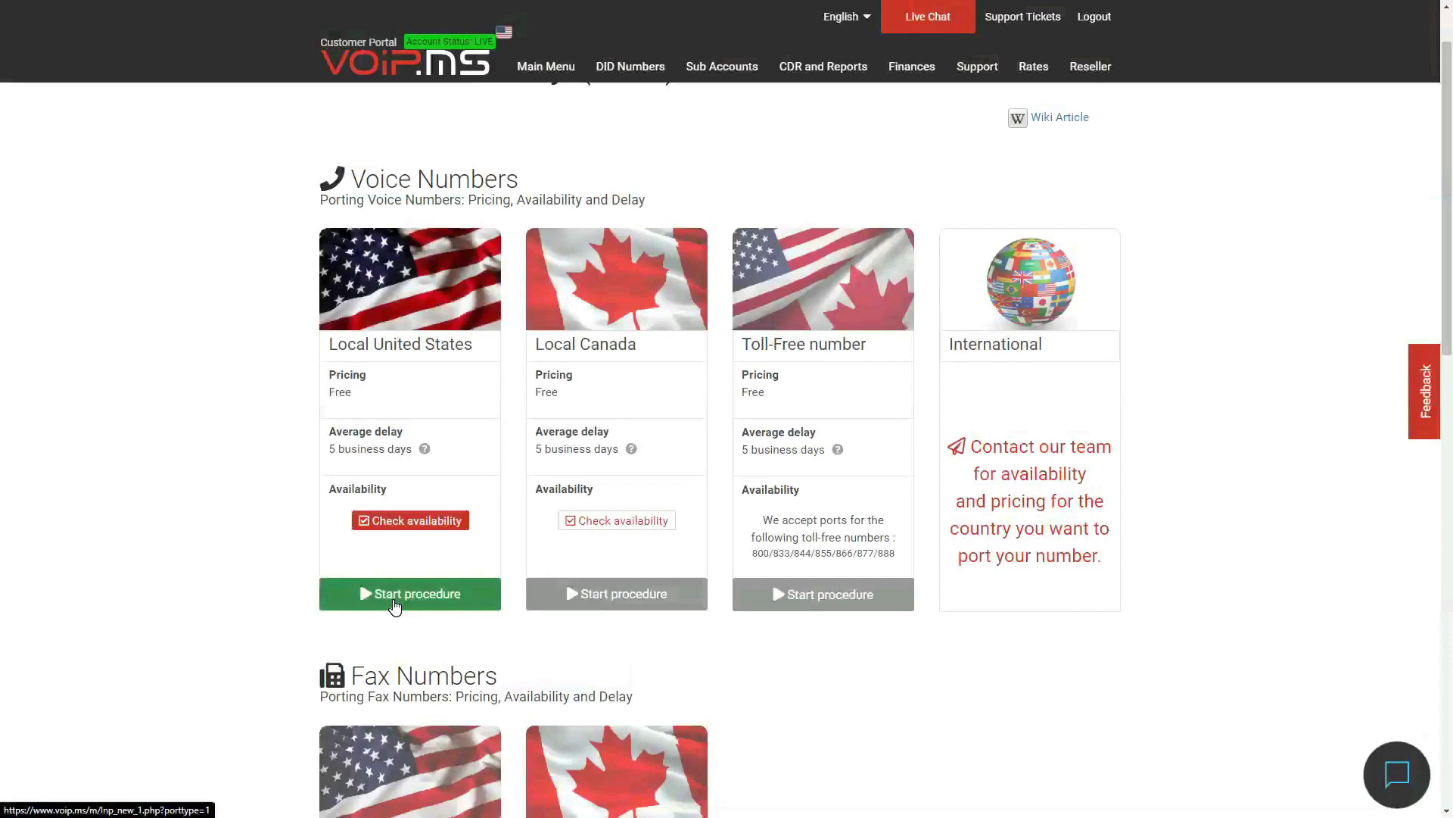
click(597, 607)
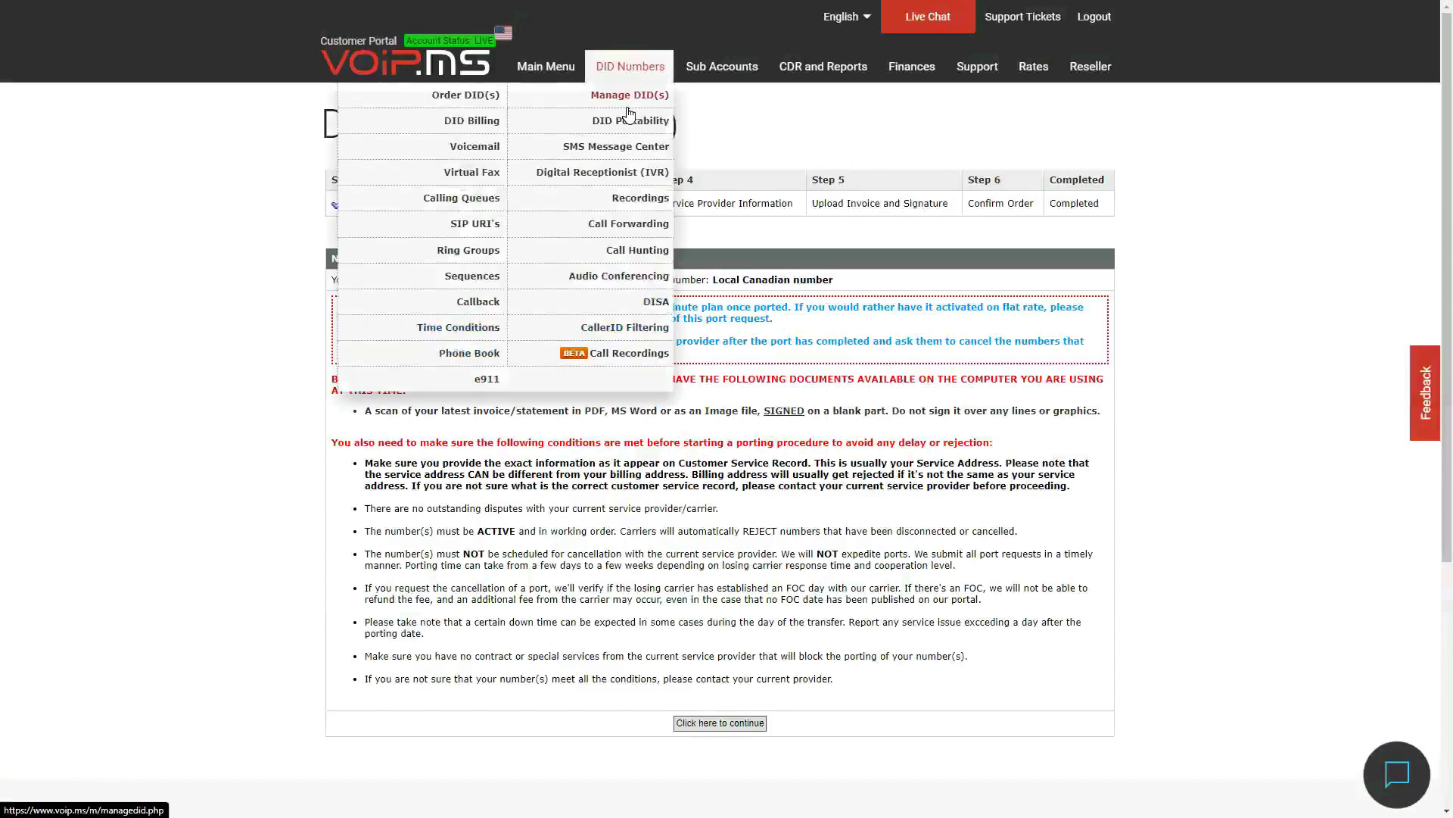
Leave the port request for the DID Portability overview, and go to the portal home page
click(649, 169)
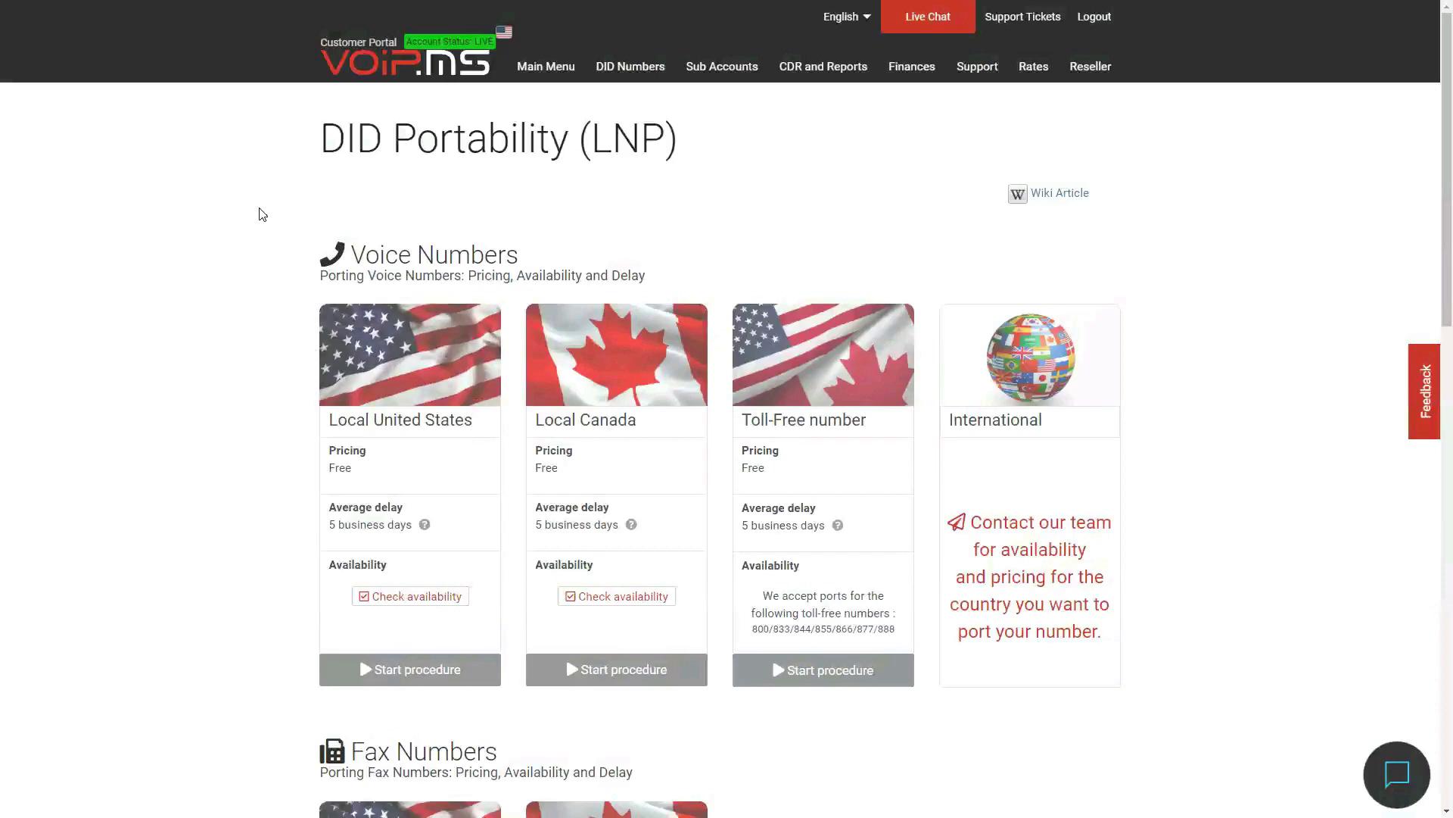
click(445, 69)
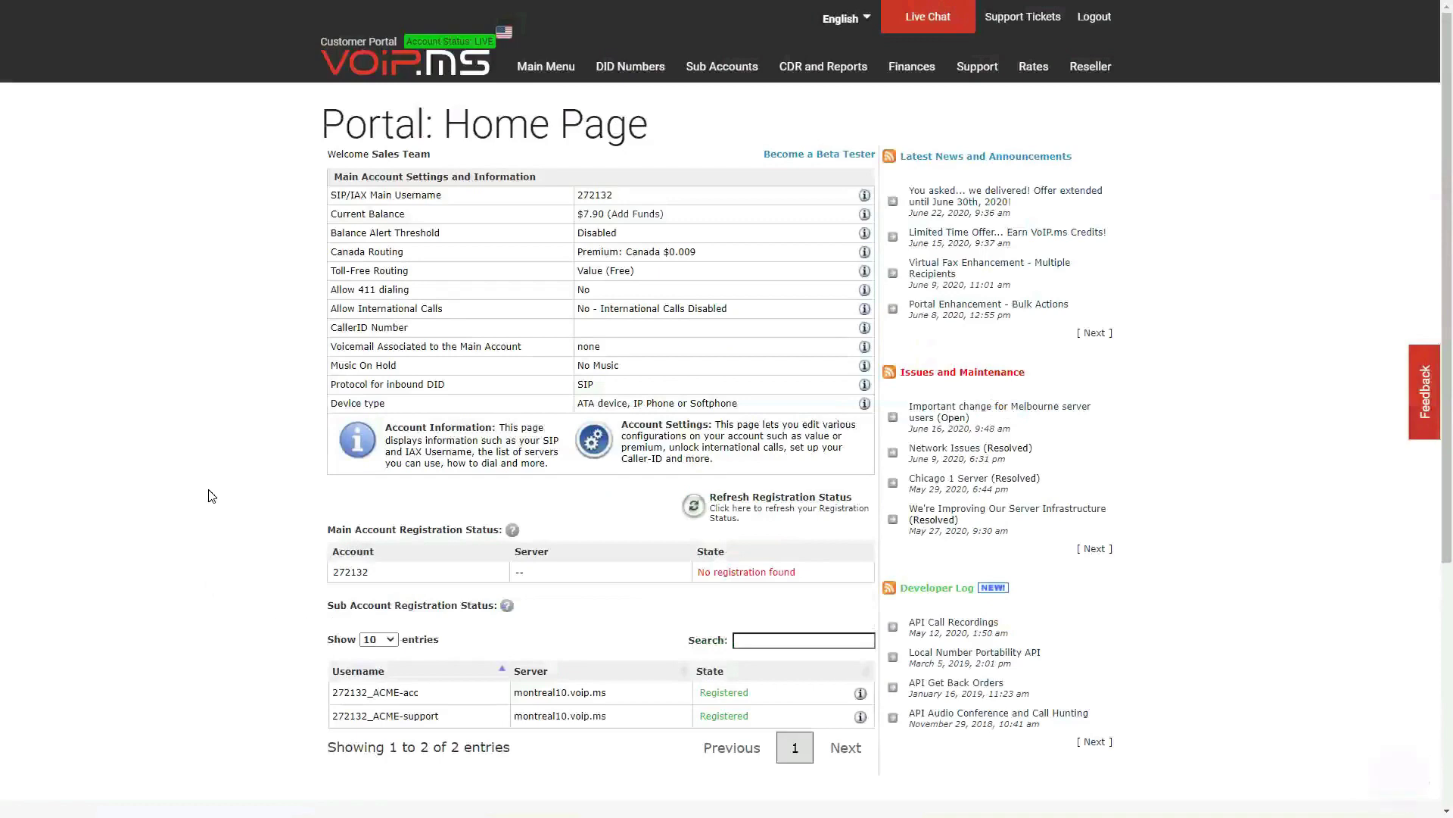
mouse_move(875, 715)
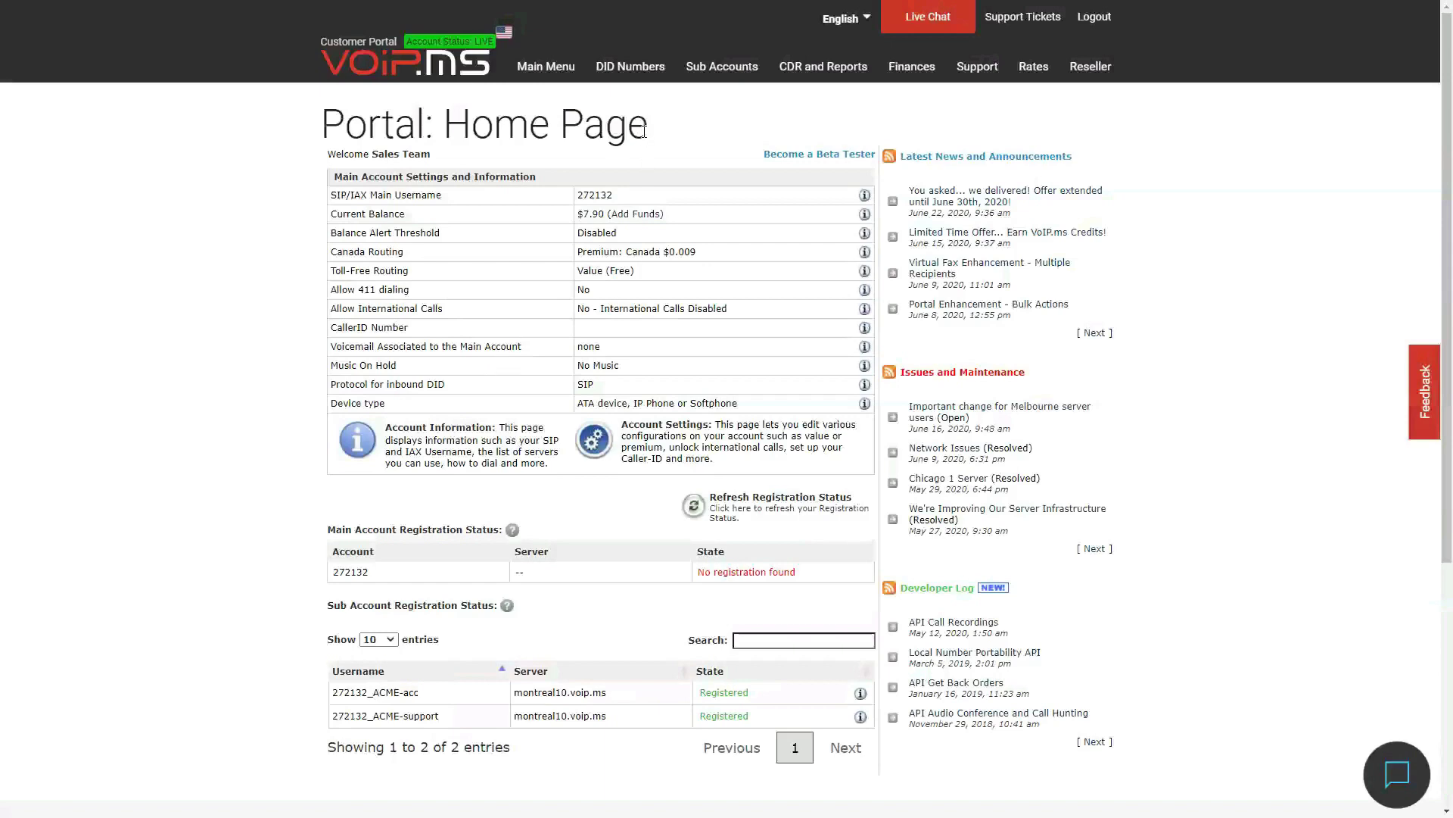
Open the Call Detail Records and set the filters to show no-answer, busy and failed calls
mouse_move(636, 72)
mouse_move(819, 76)
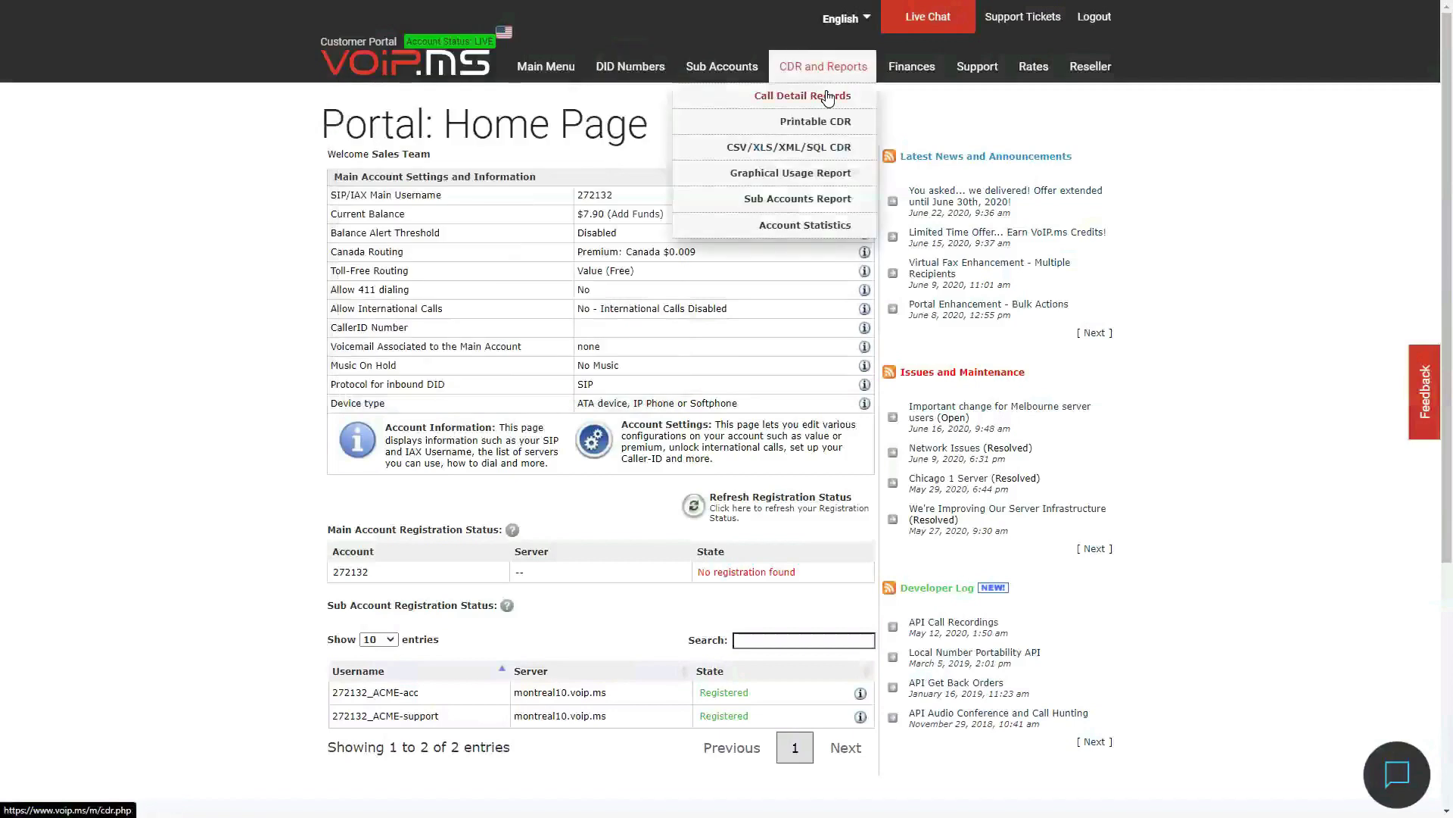
click(811, 95)
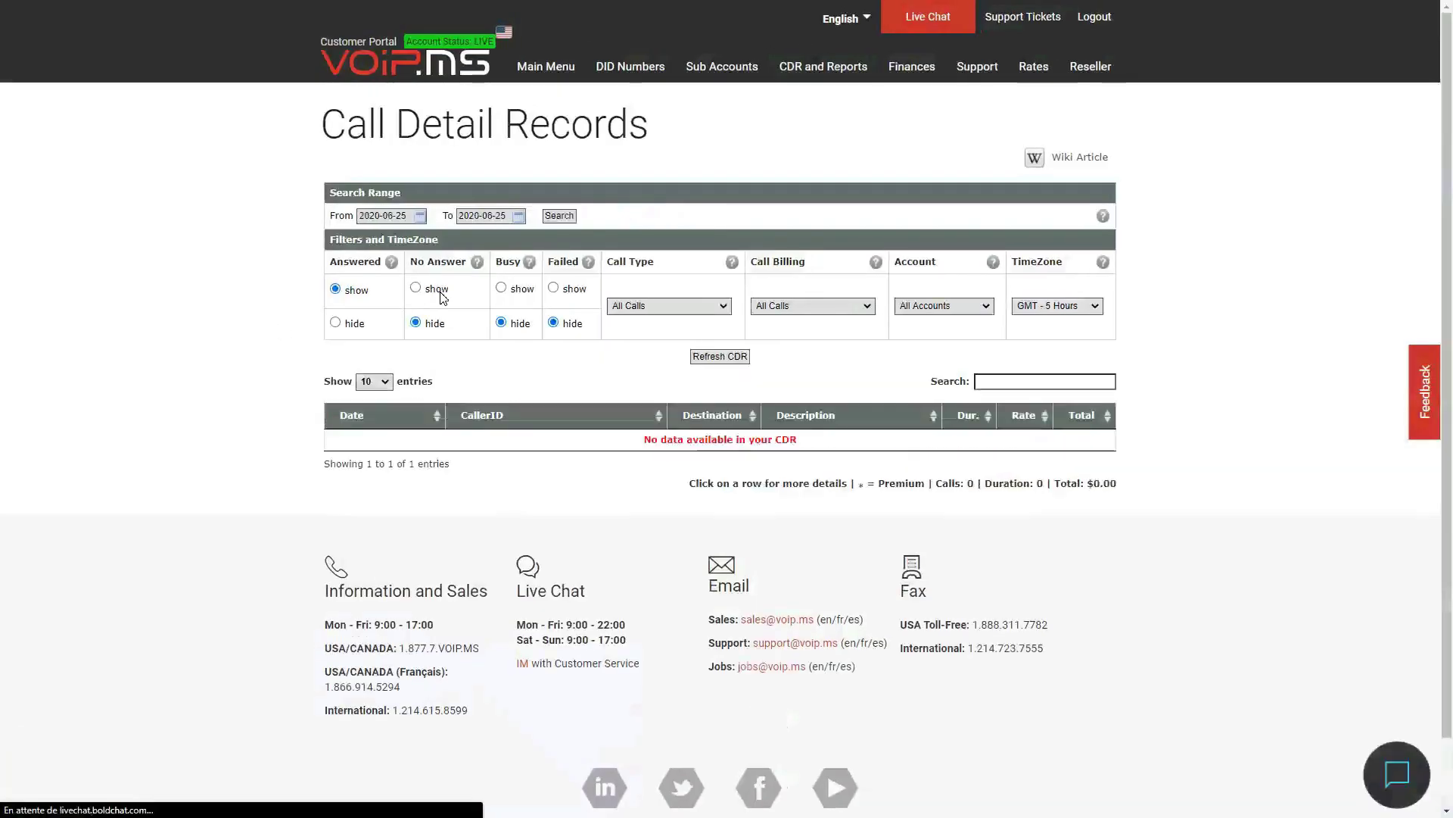
click(415, 288)
click(501, 288)
click(564, 292)
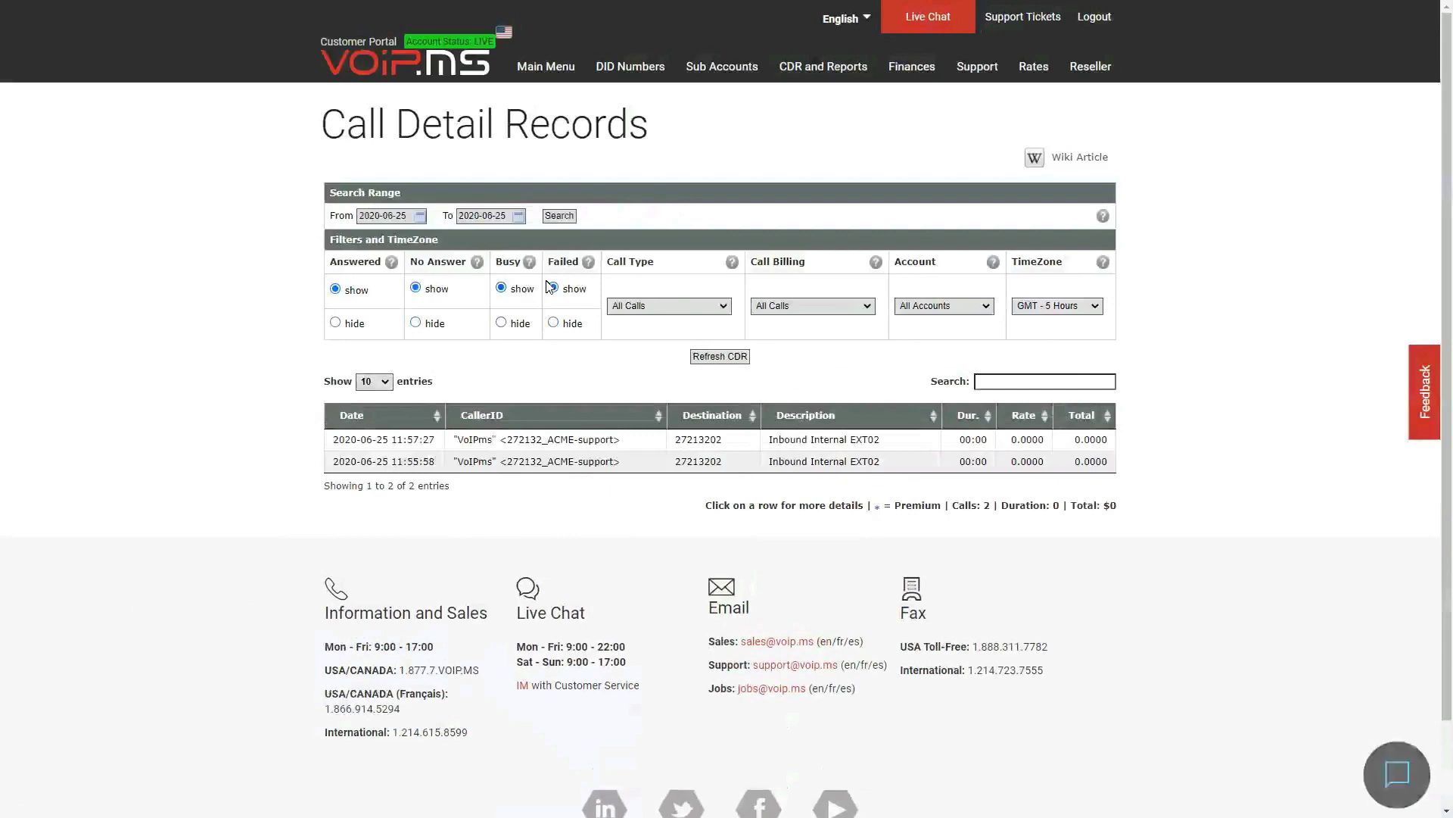
click(416, 216)
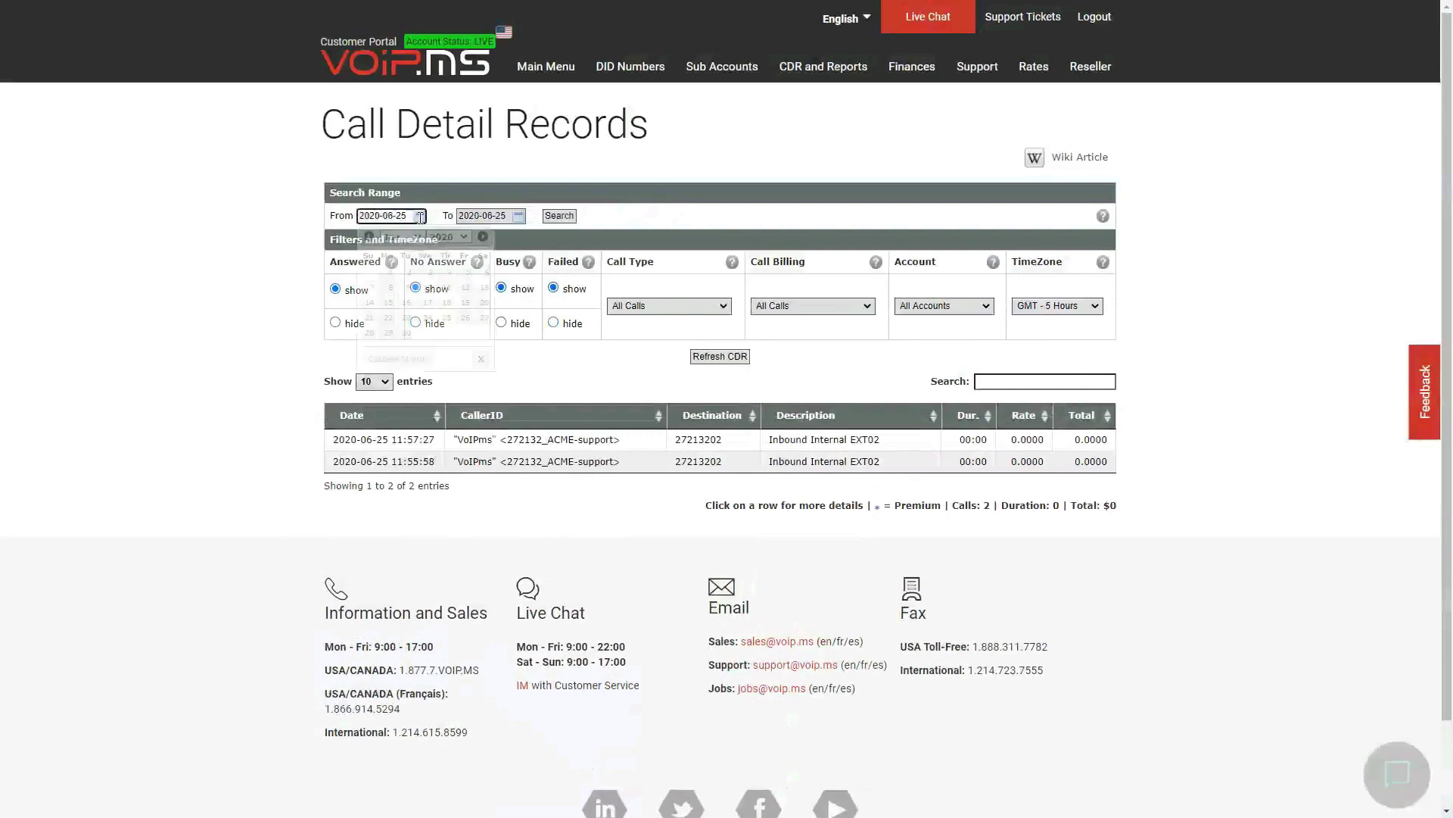
click(288, 334)
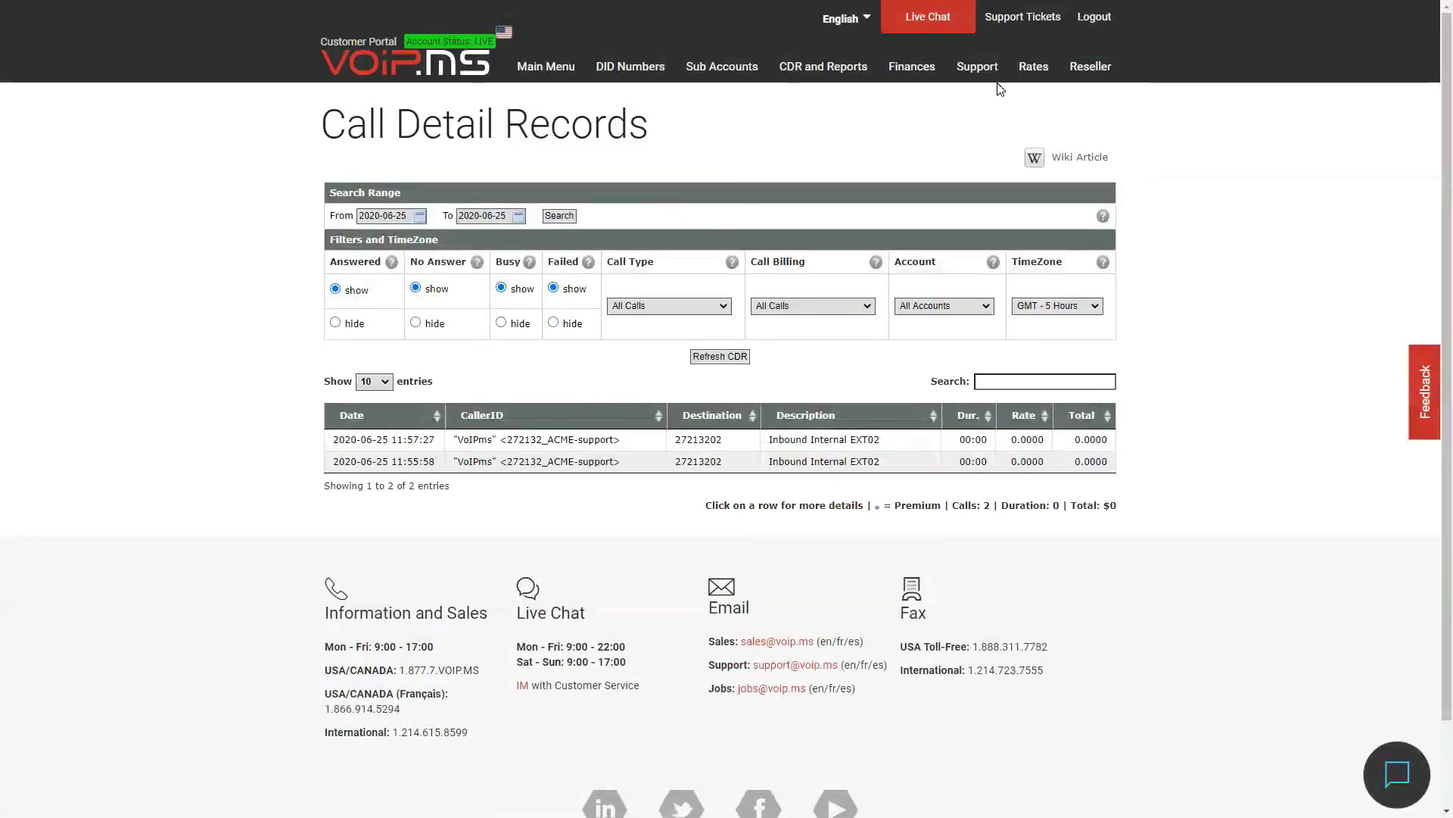
Open the Referral Program page and review how referrals work, the invite link and the sharing options
mouse_move(988, 77)
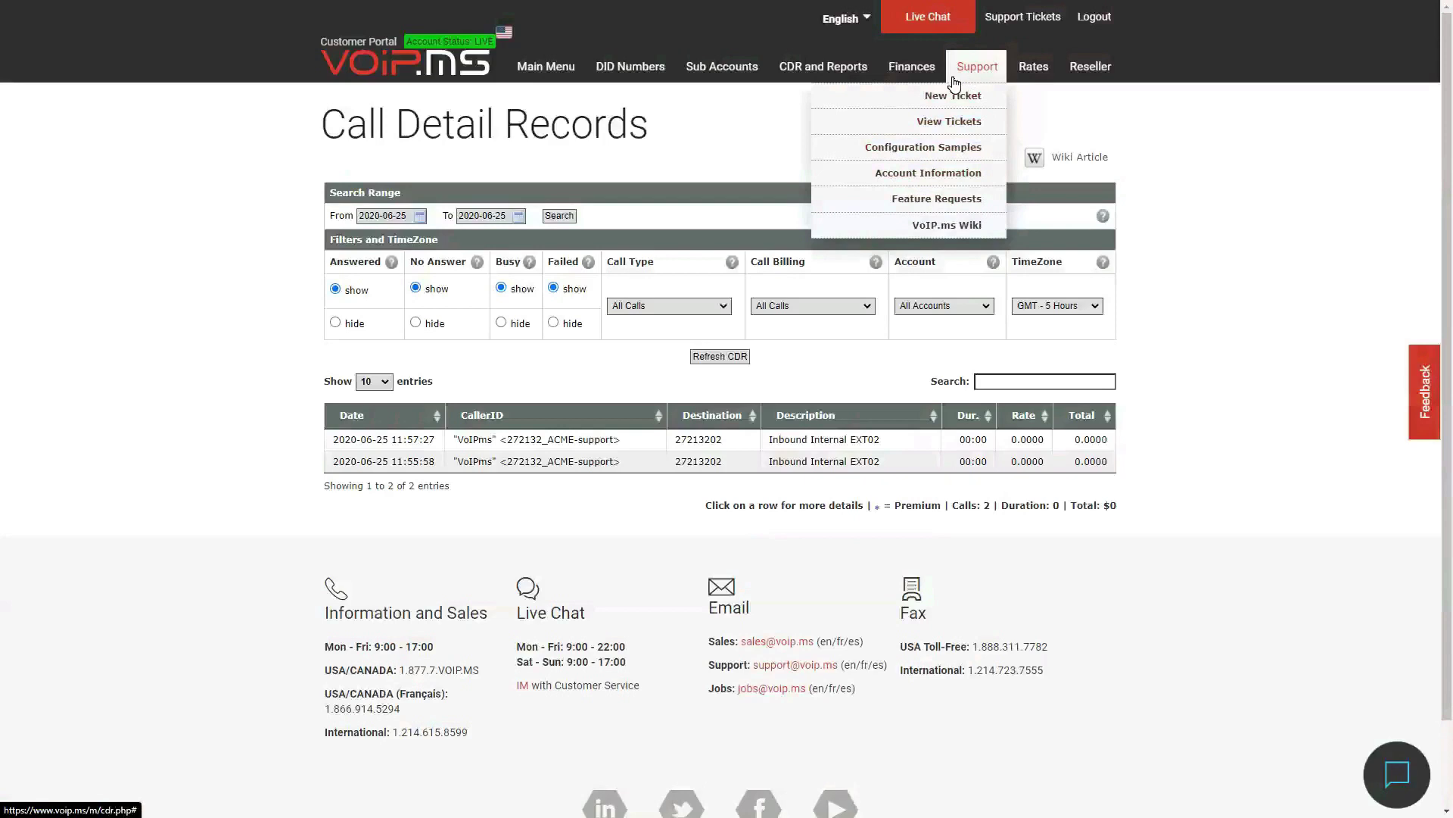
mouse_move(919, 70)
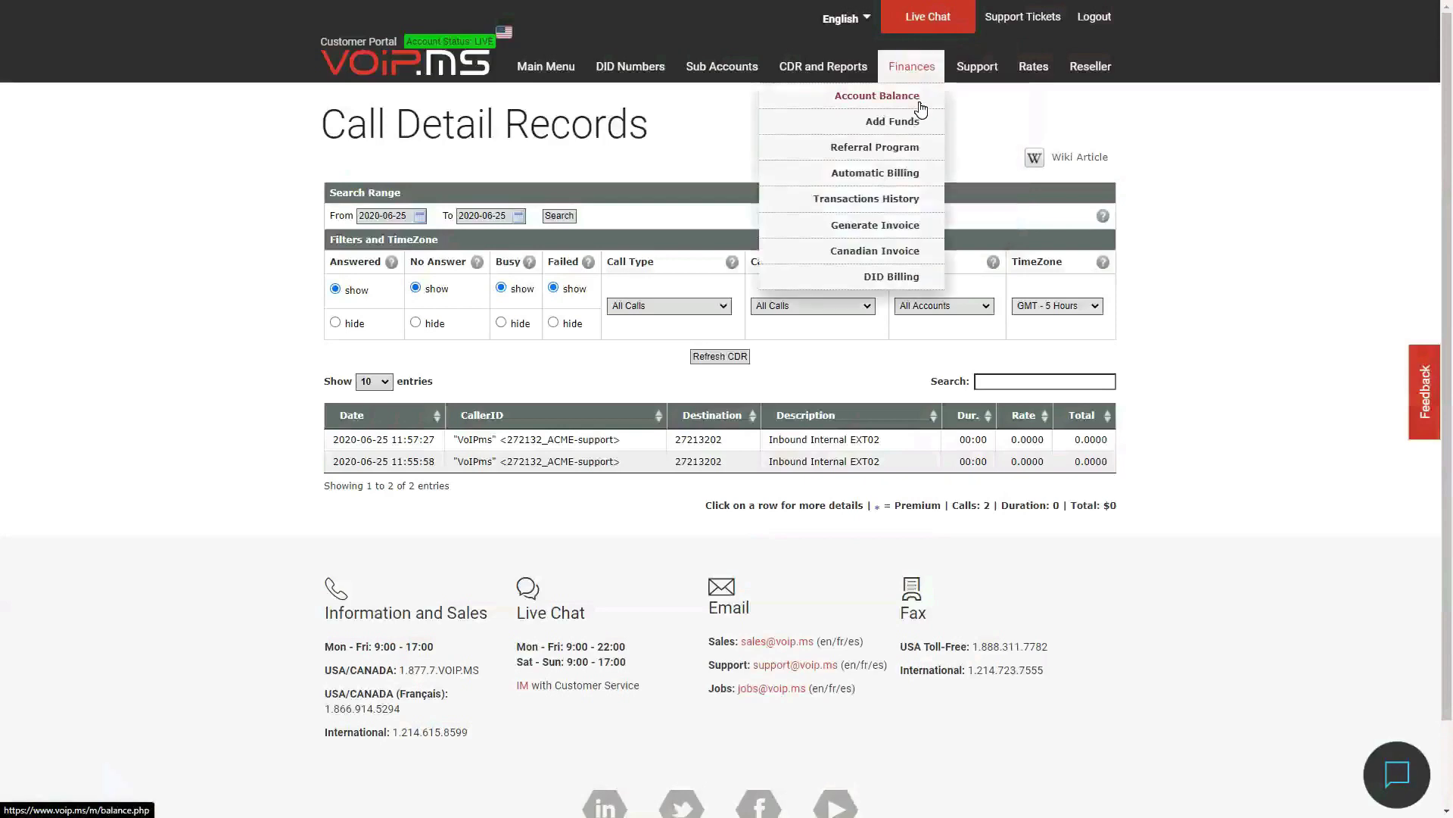
click(858, 155)
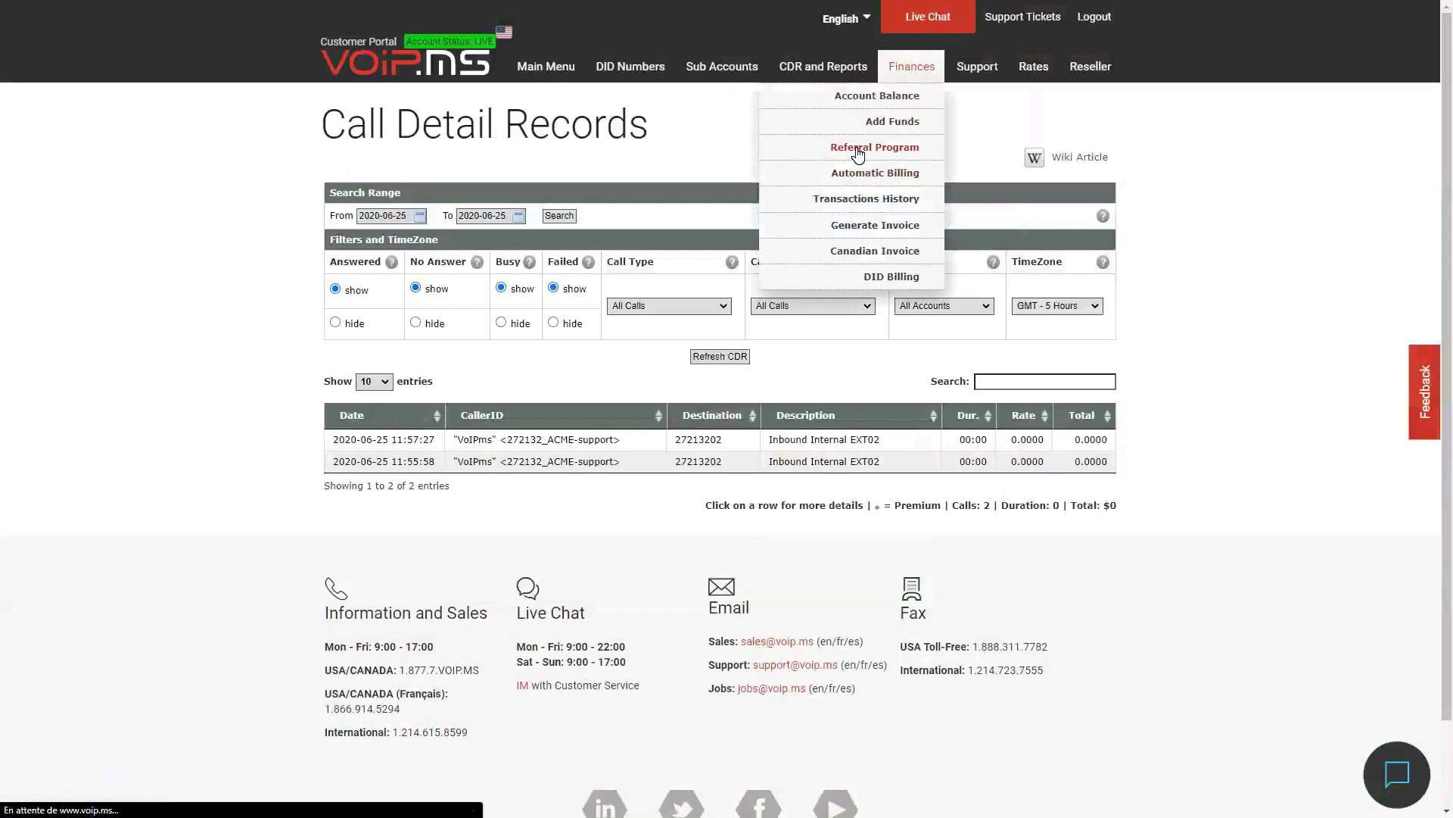
scroll(886, 400, down, 1)
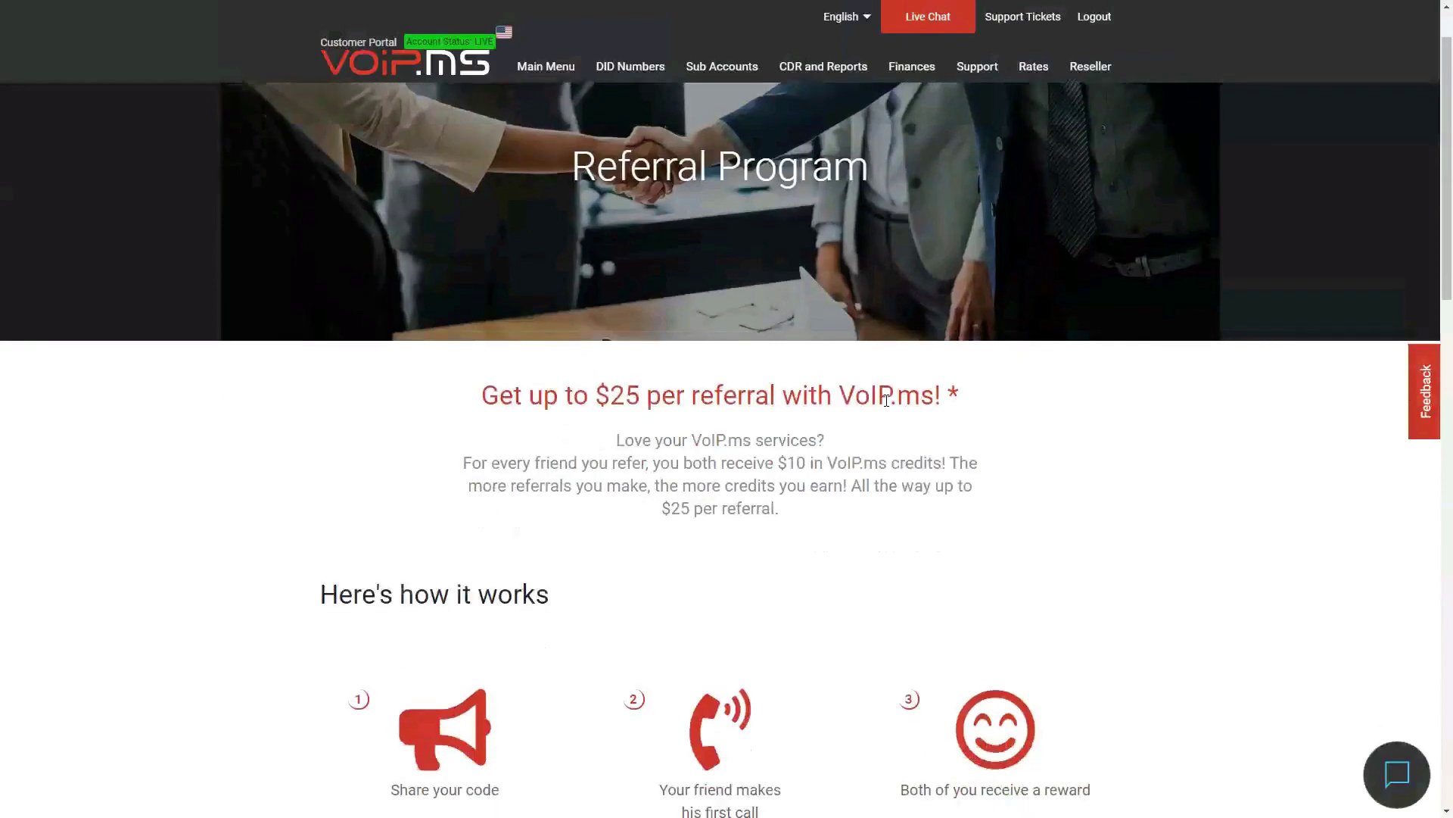
scroll(886, 399, down, 2)
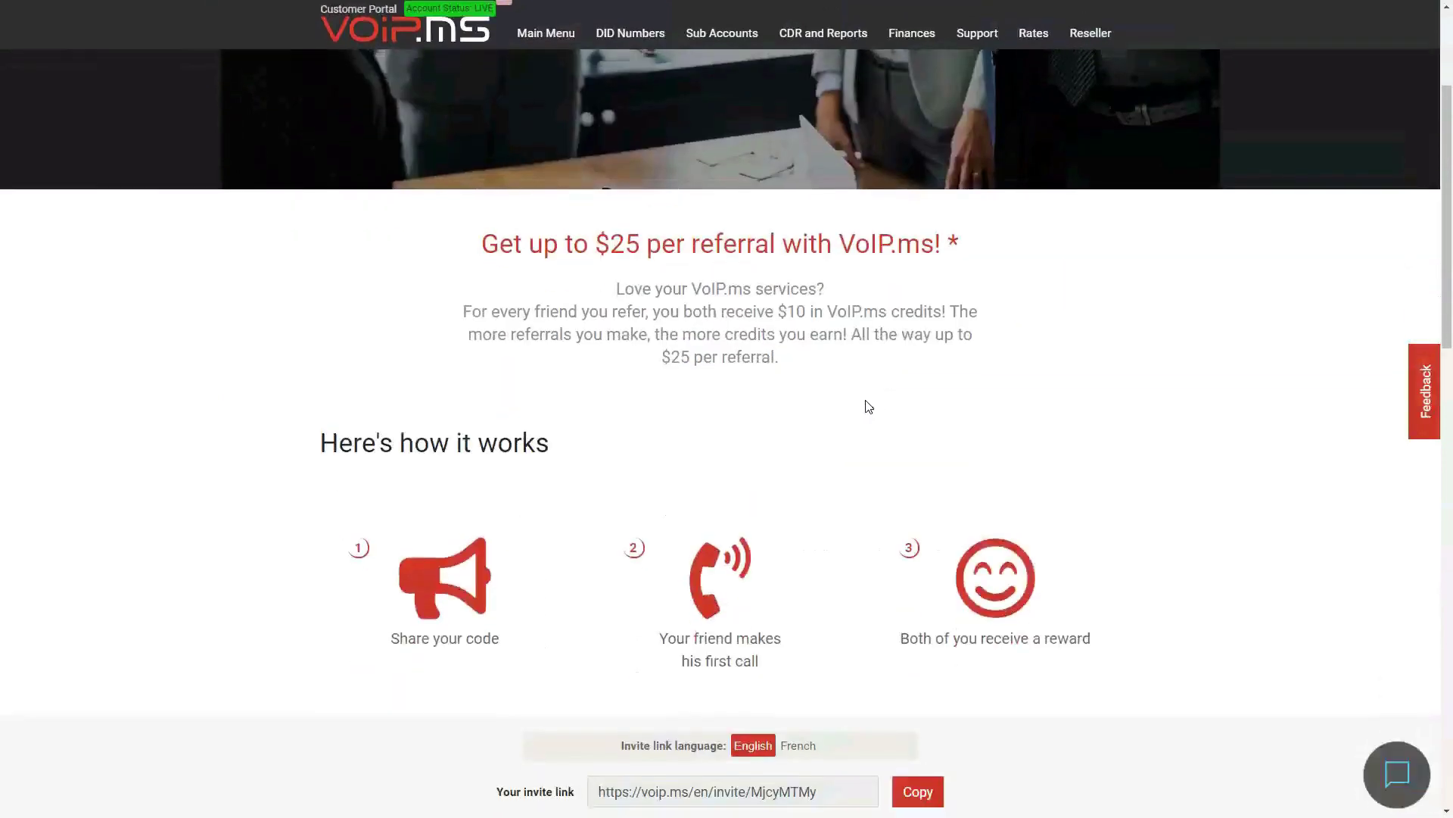
scroll(868, 406, down, 2)
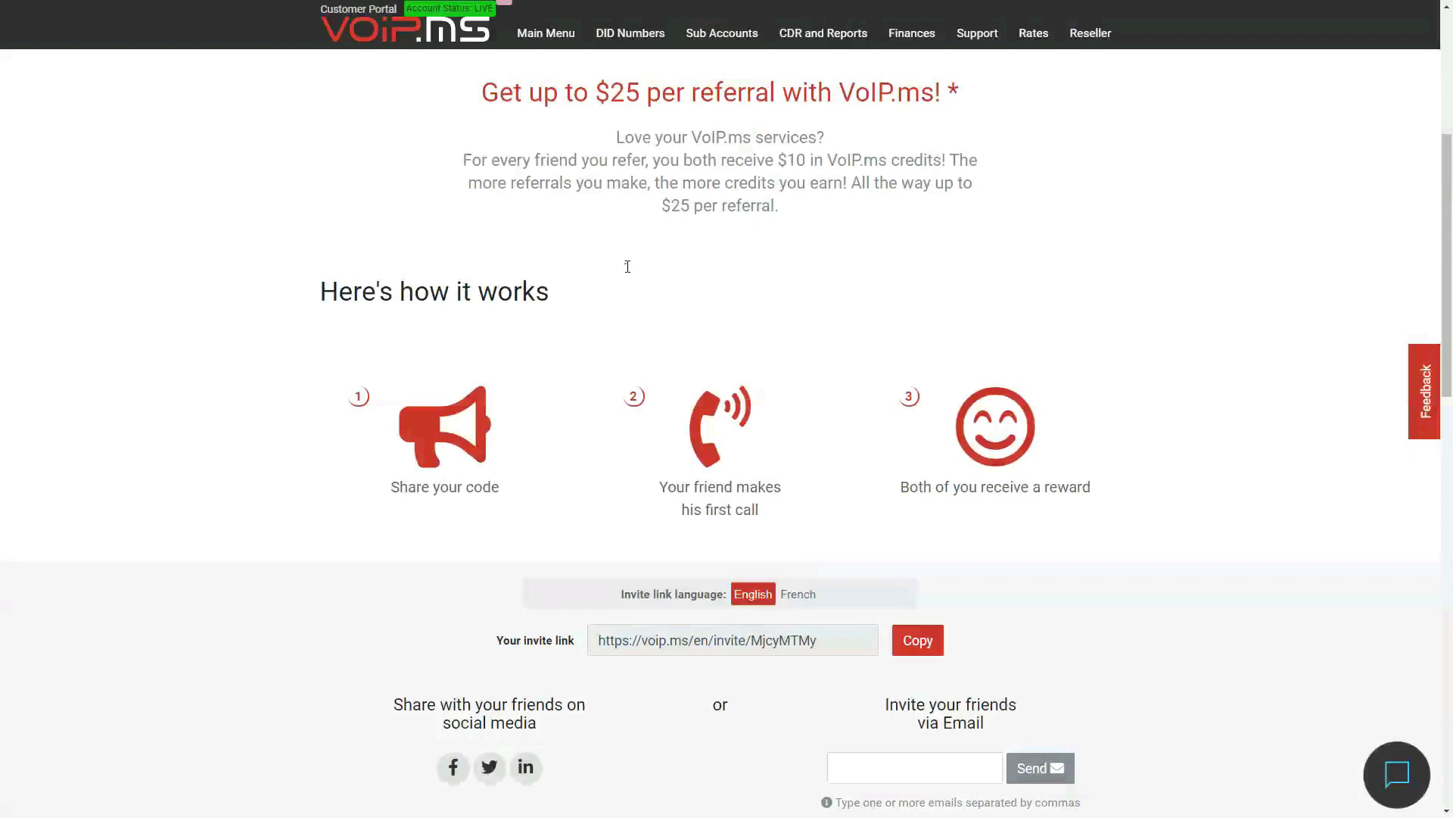
scroll(634, 261, up, 1)
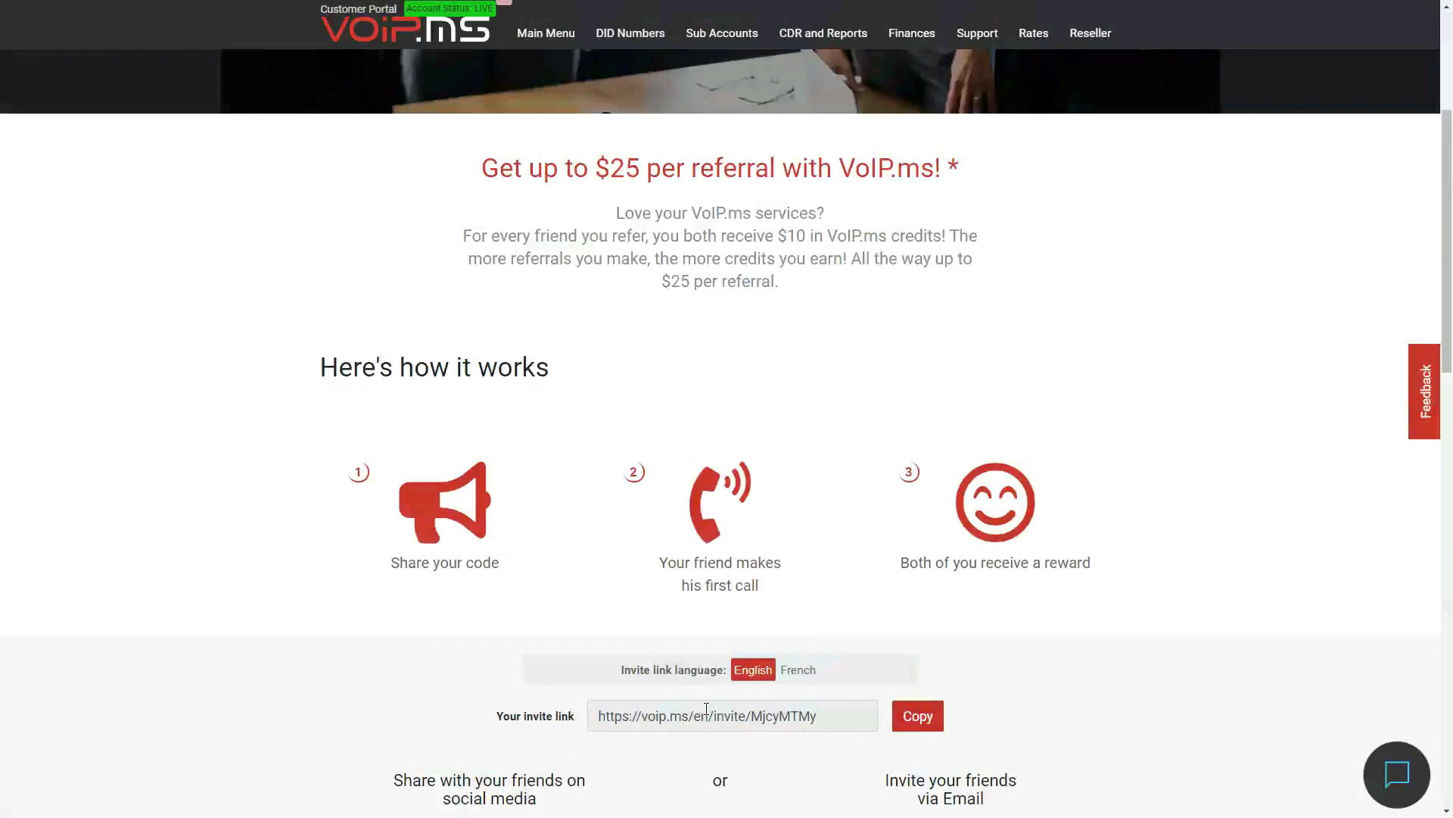
scroll(689, 362, up, 4)
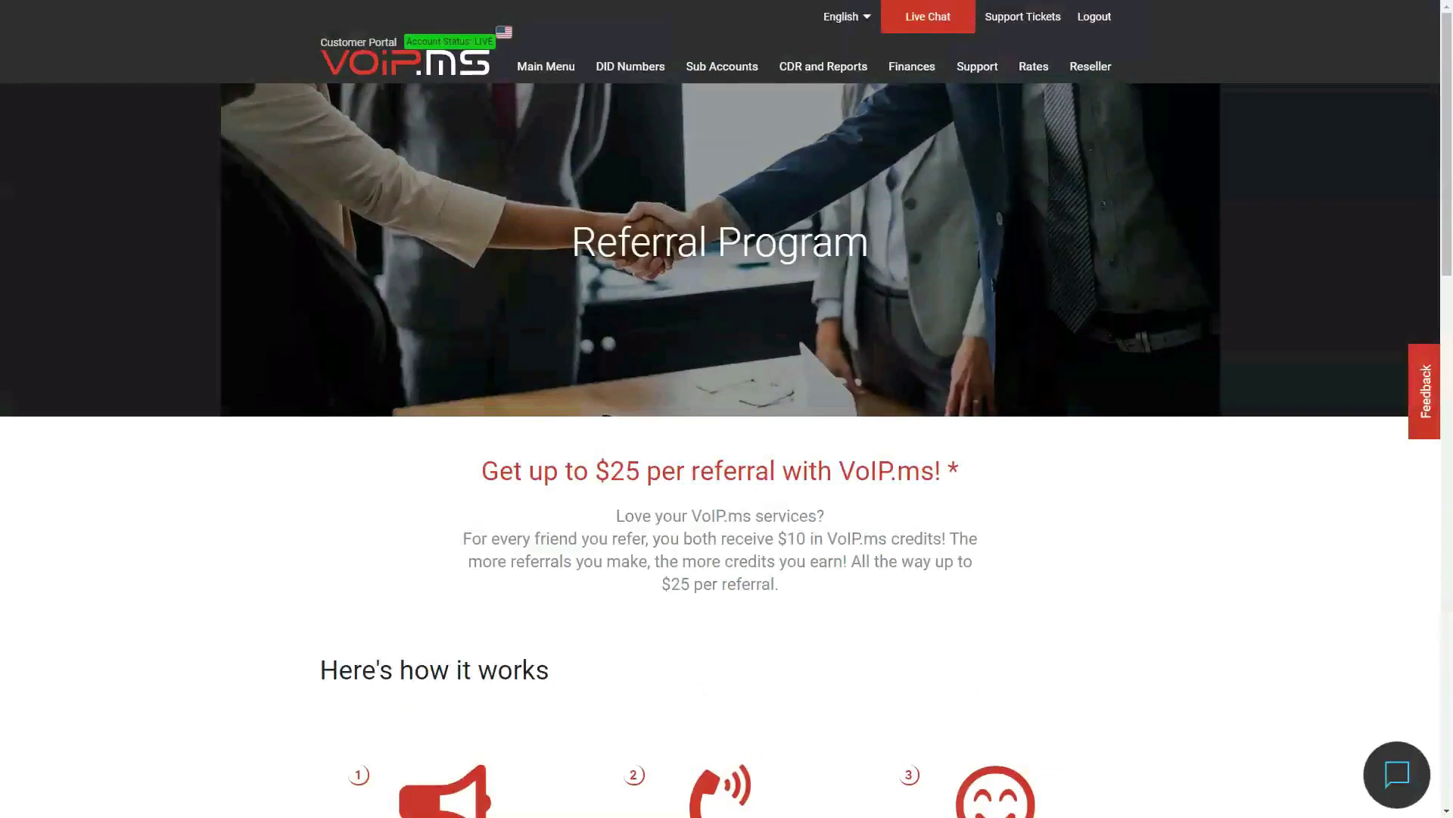
Open the ACME Accounting sub account for editing from the Manage Sub Accounts page and review its settings
mouse_move(630, 66)
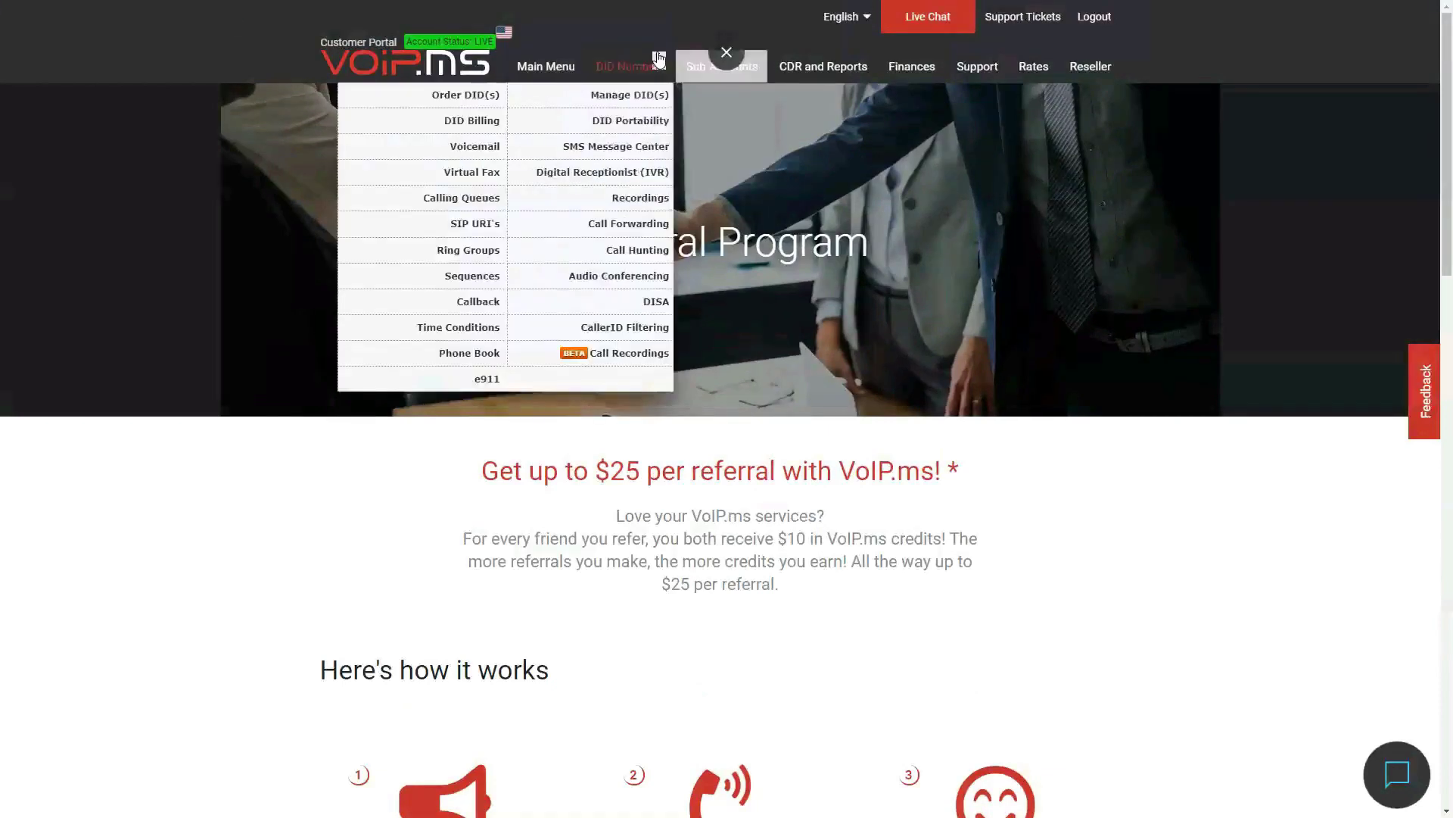
mouse_move(697, 120)
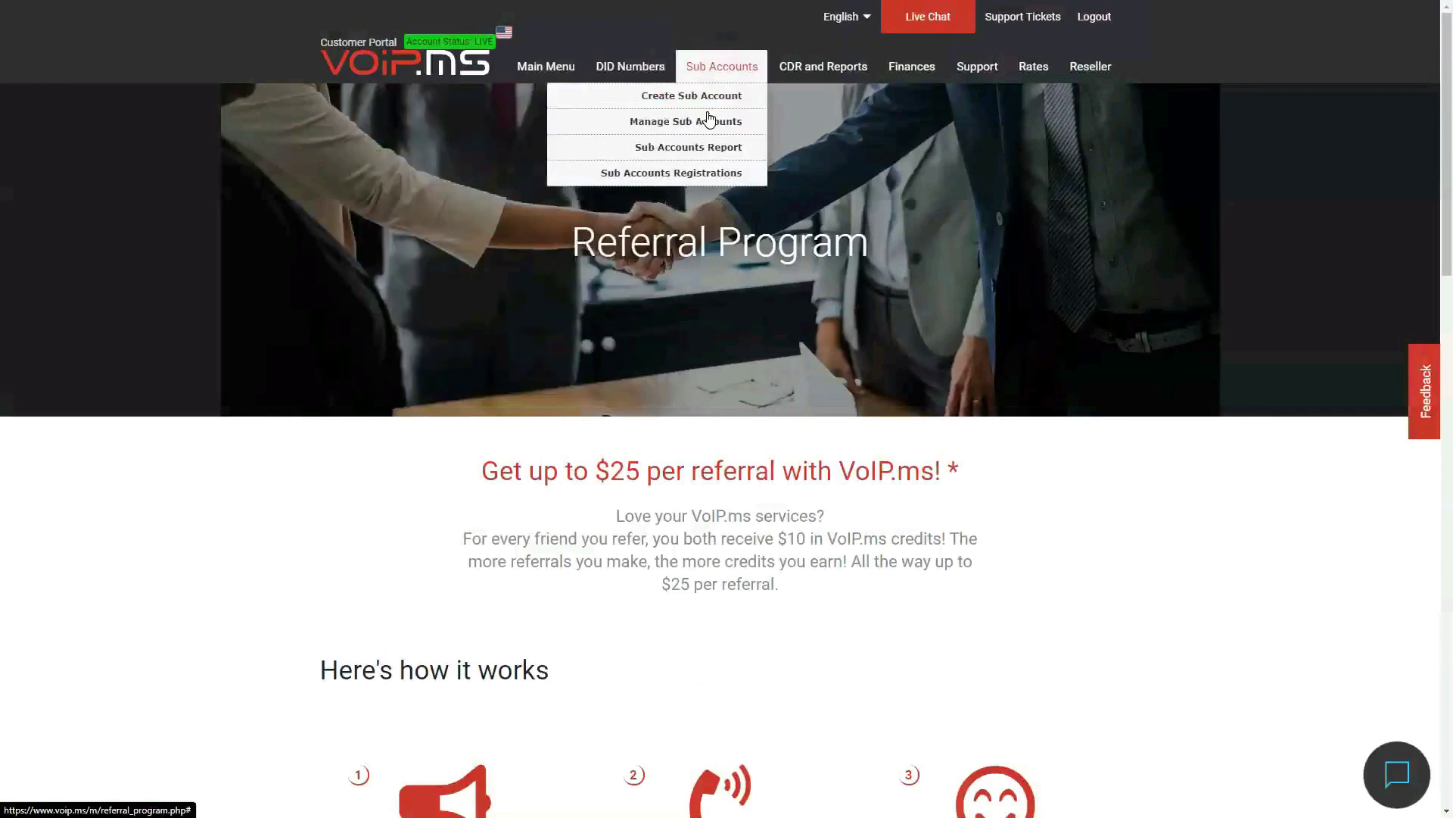
click(689, 121)
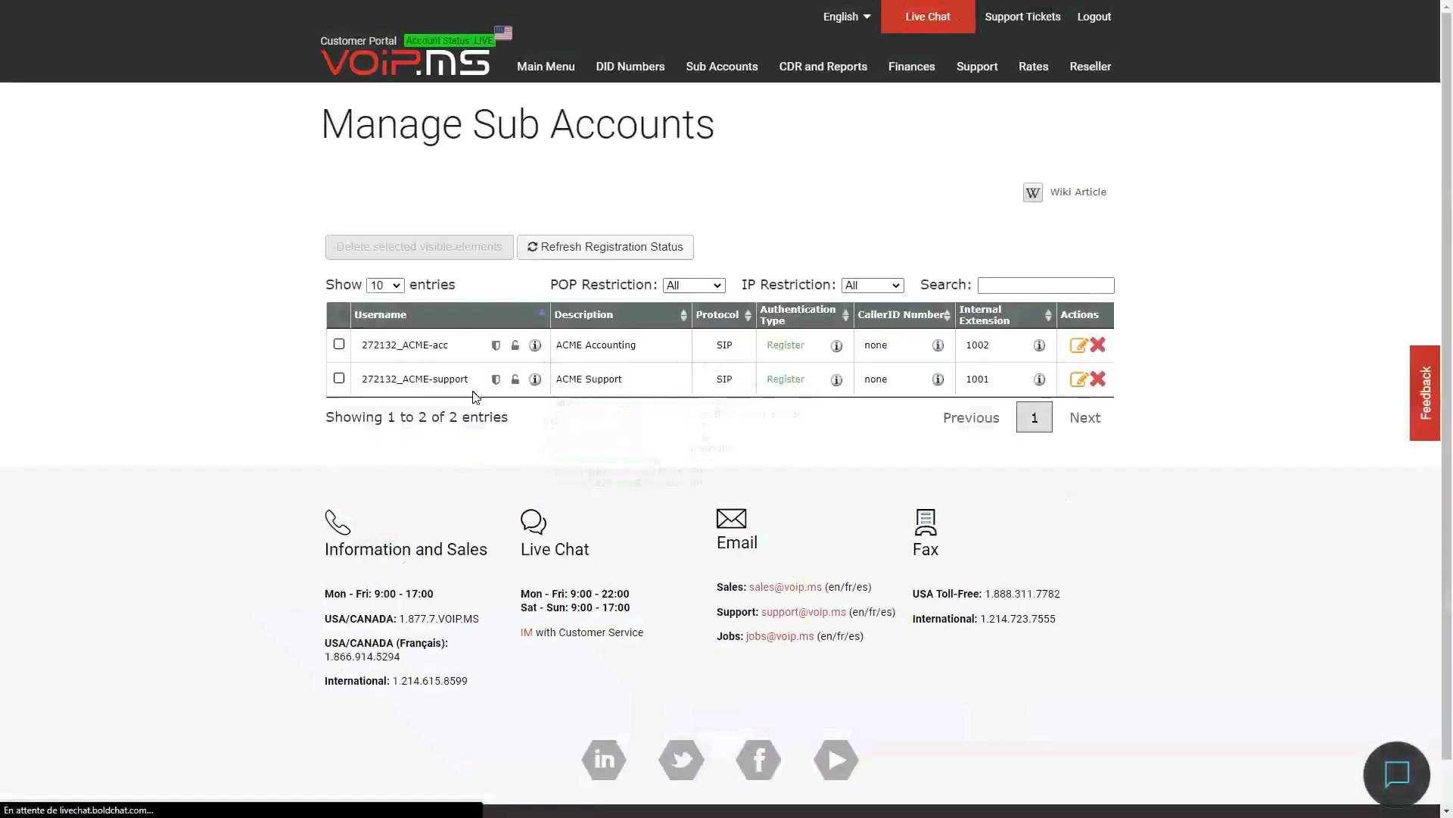
click(1079, 347)
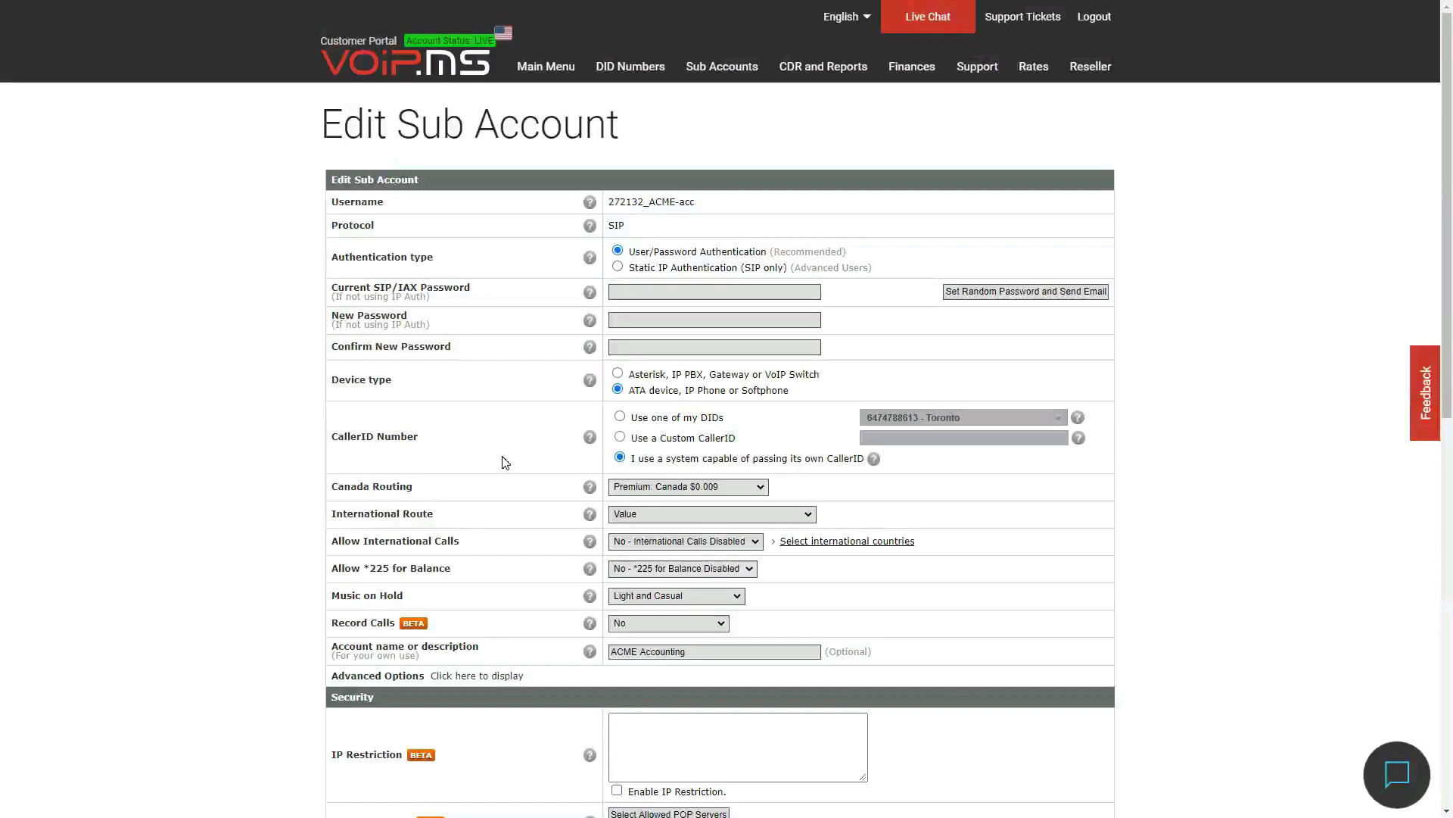
mouse_move(591, 489)
Open the Virtual Fax page and read the descriptions of its sending, faxes, folders and fax numbers sections
mouse_move(638, 72)
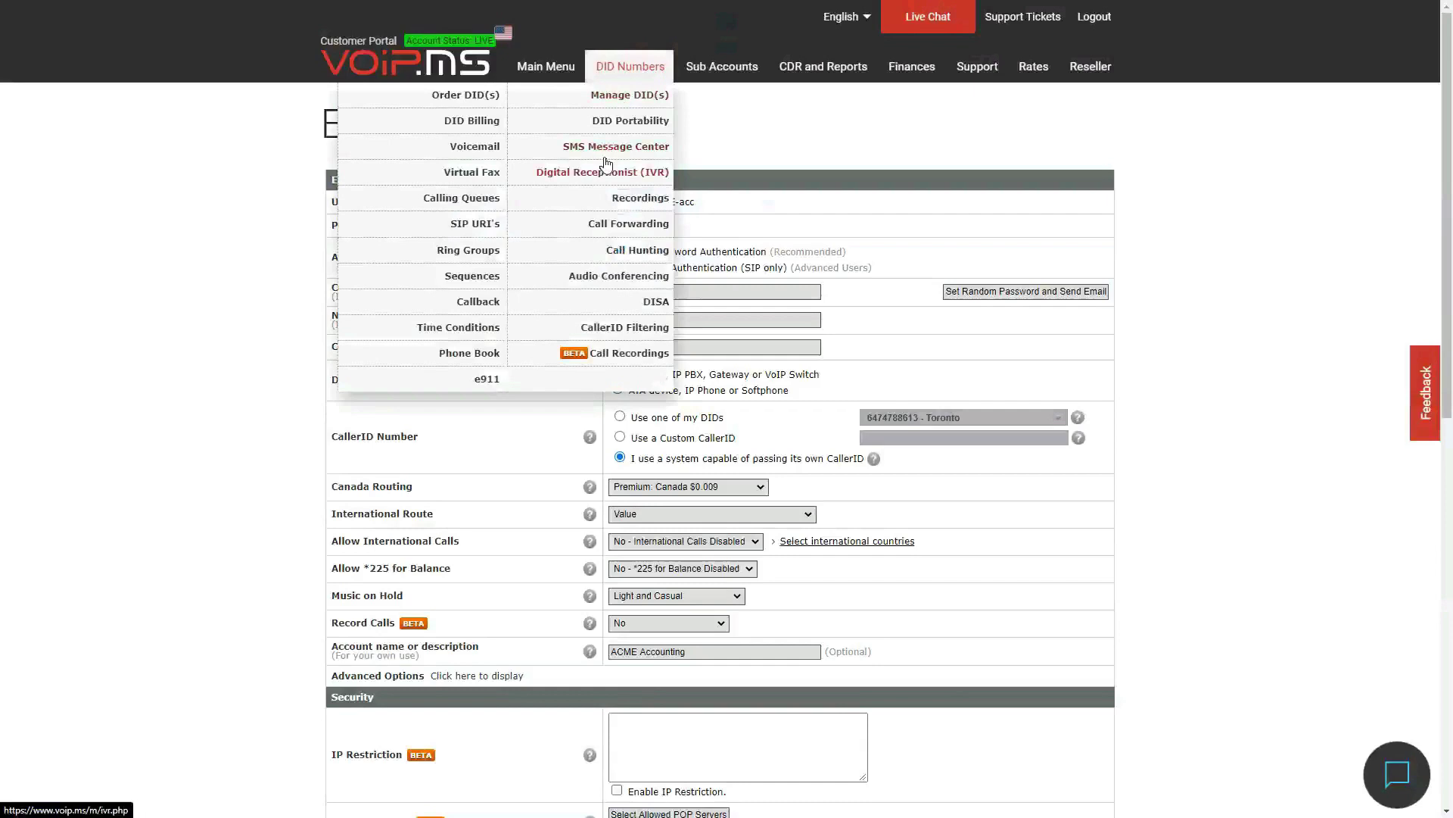
click(477, 179)
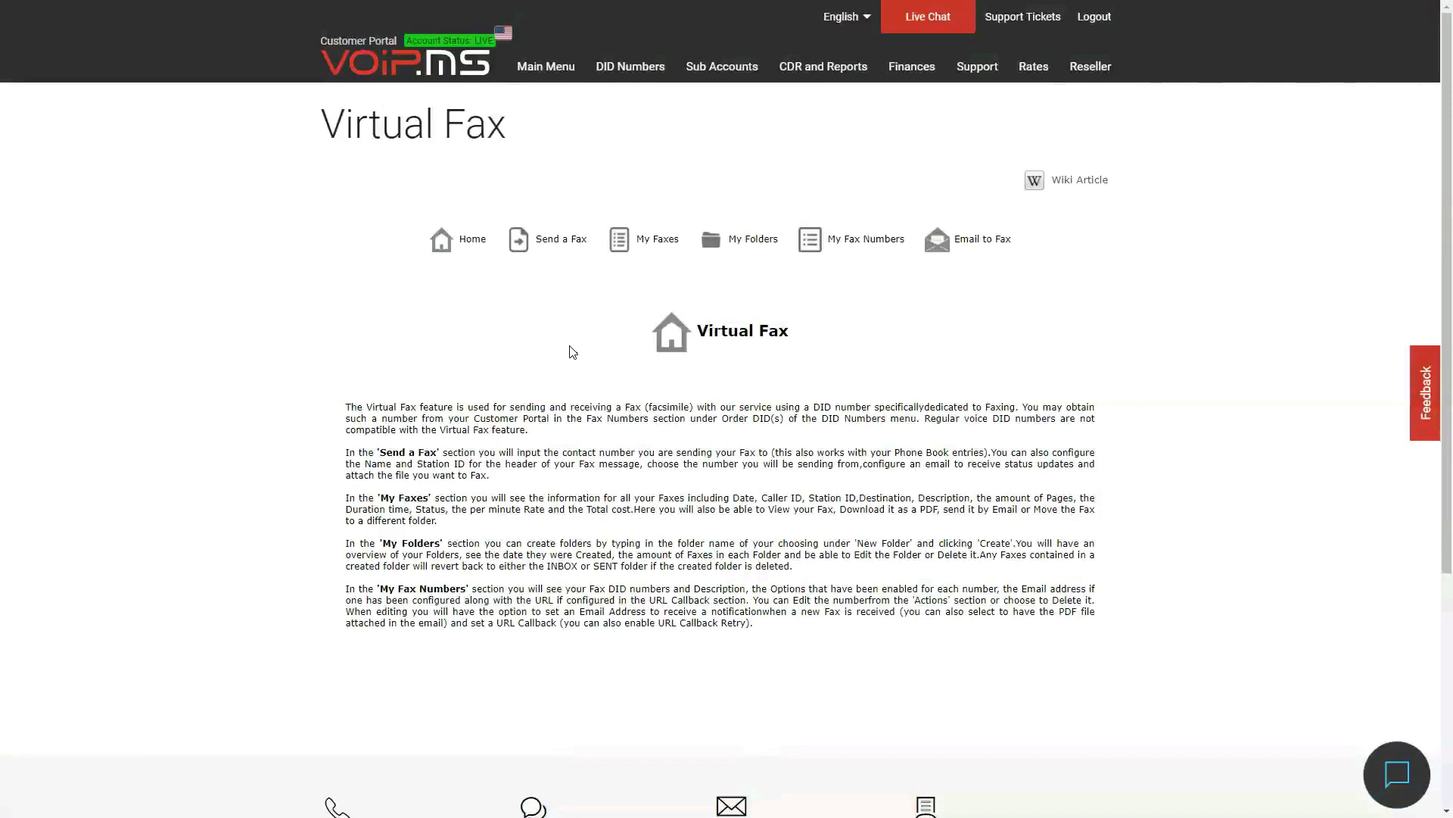
scroll(845, 366, down, 1)
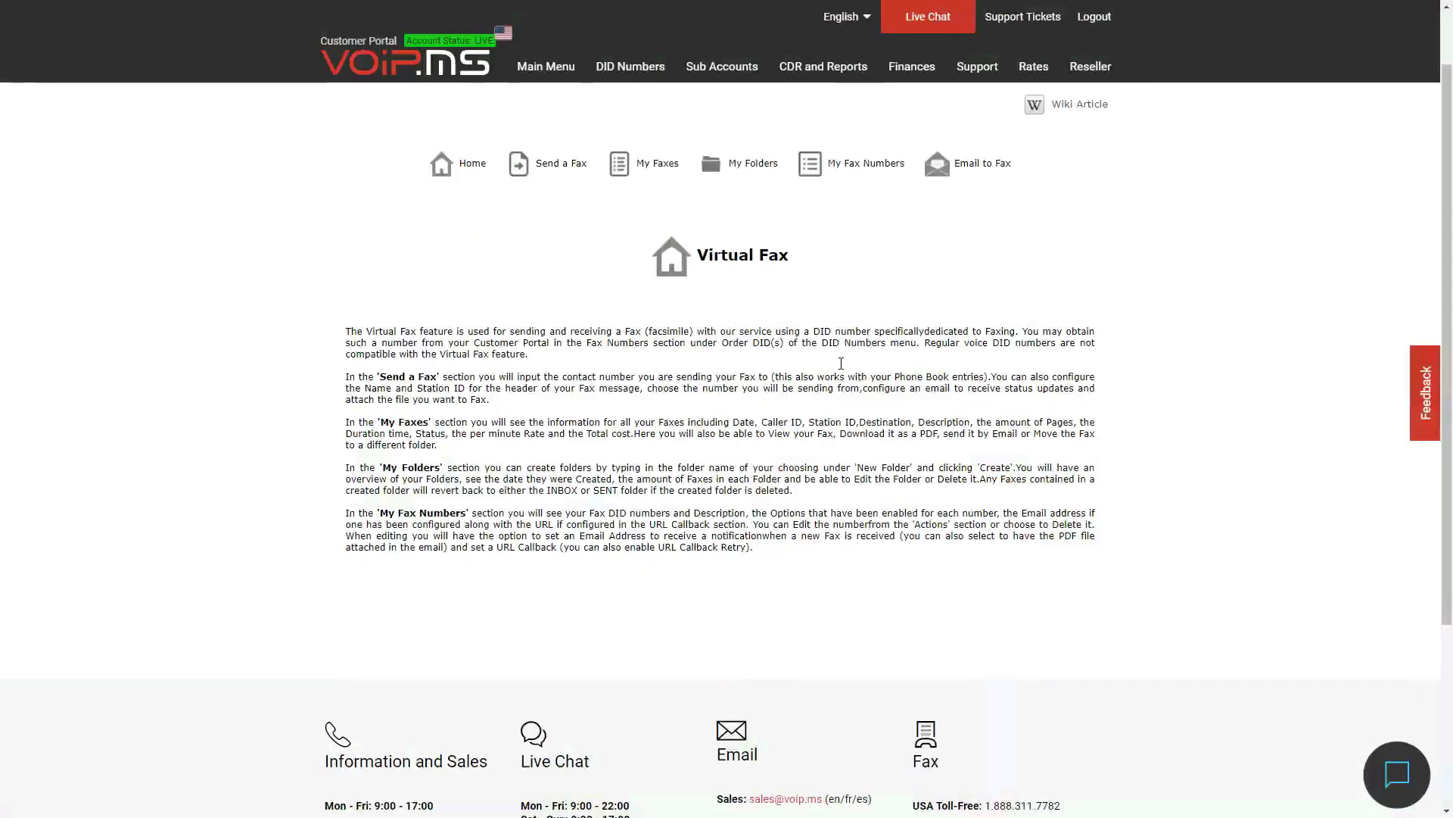
scroll(845, 366, up, 1)
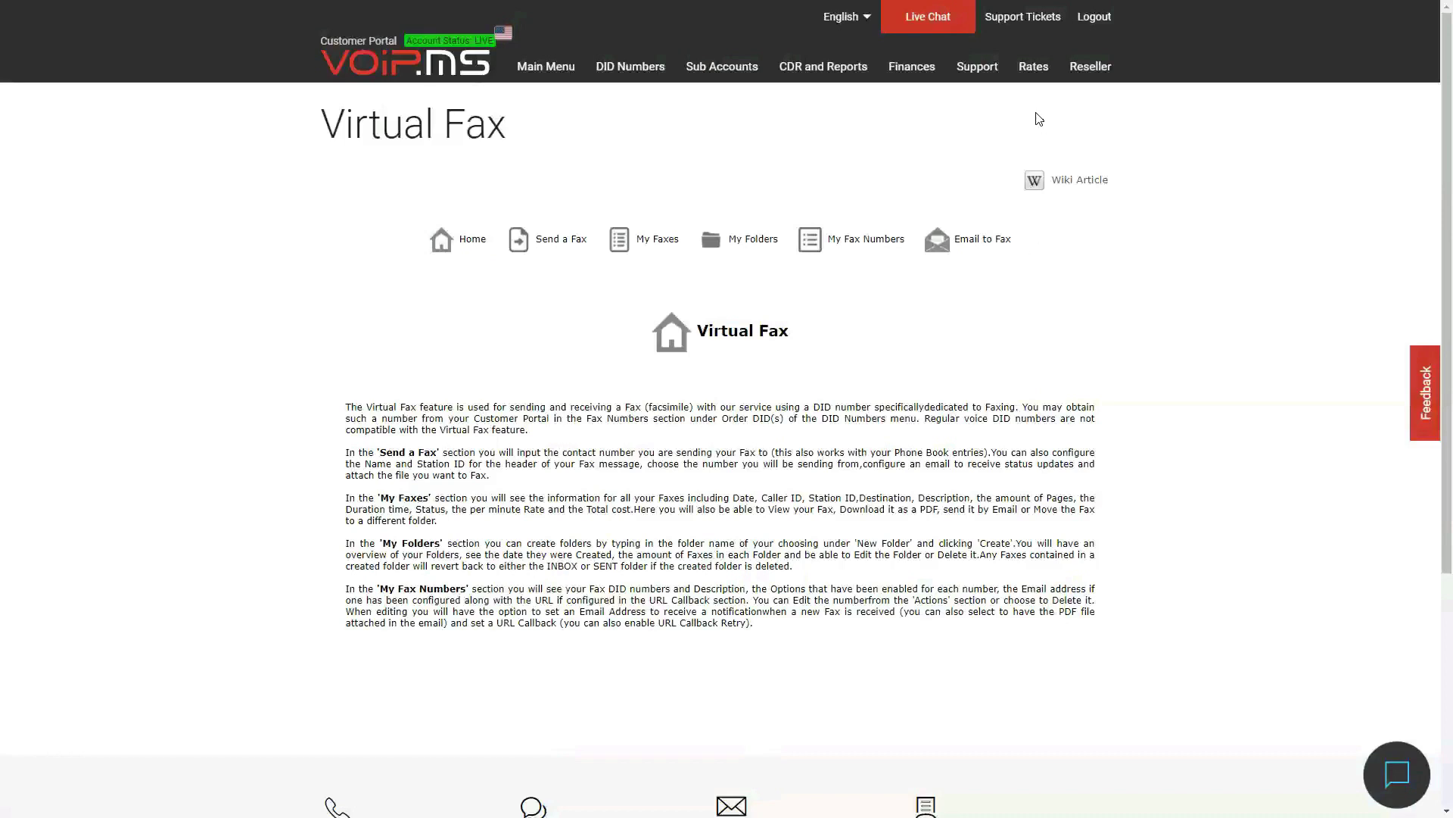
Open the VoIP.ms Wiki from the portal's support resources
mouse_move(977, 71)
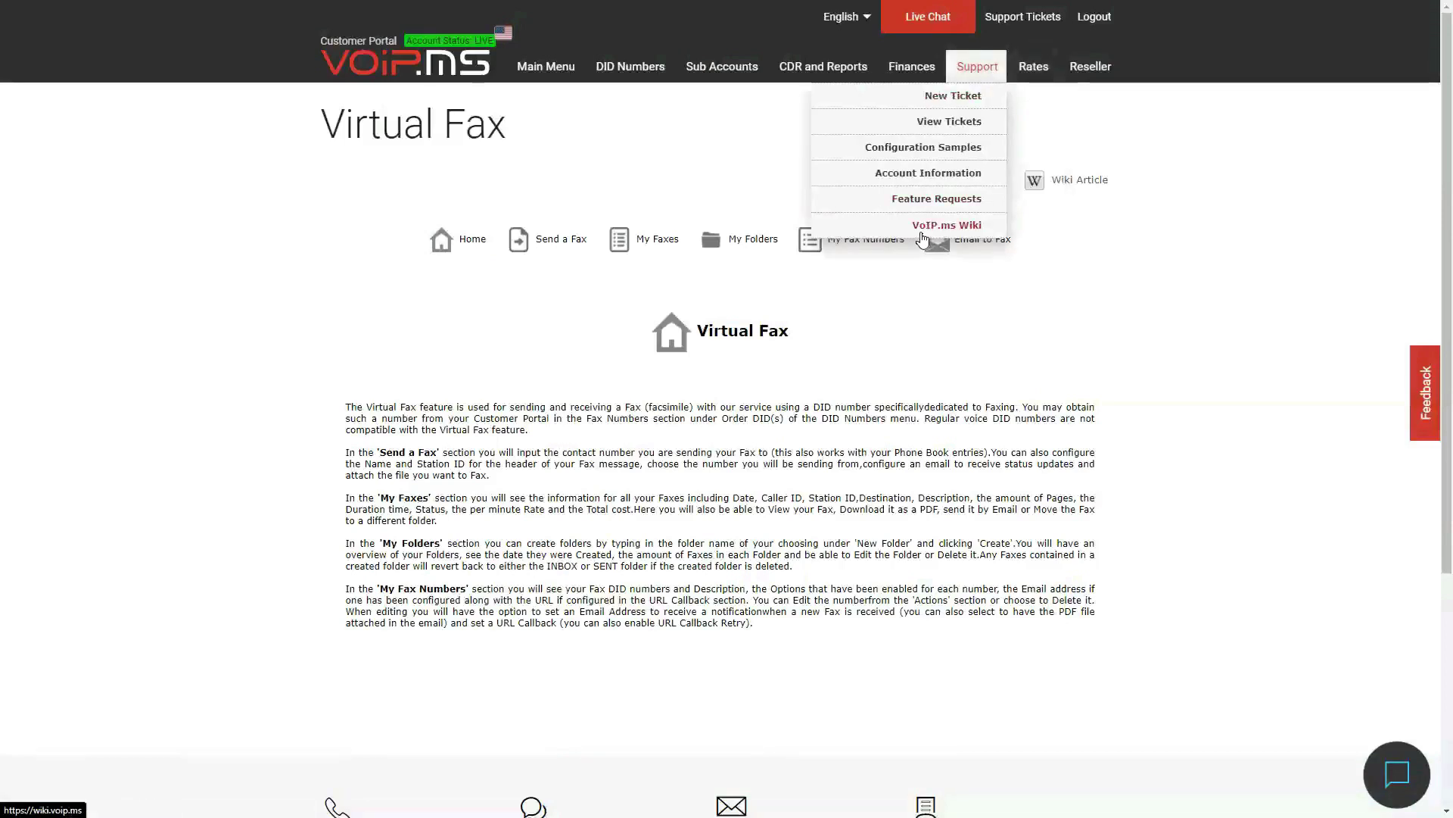